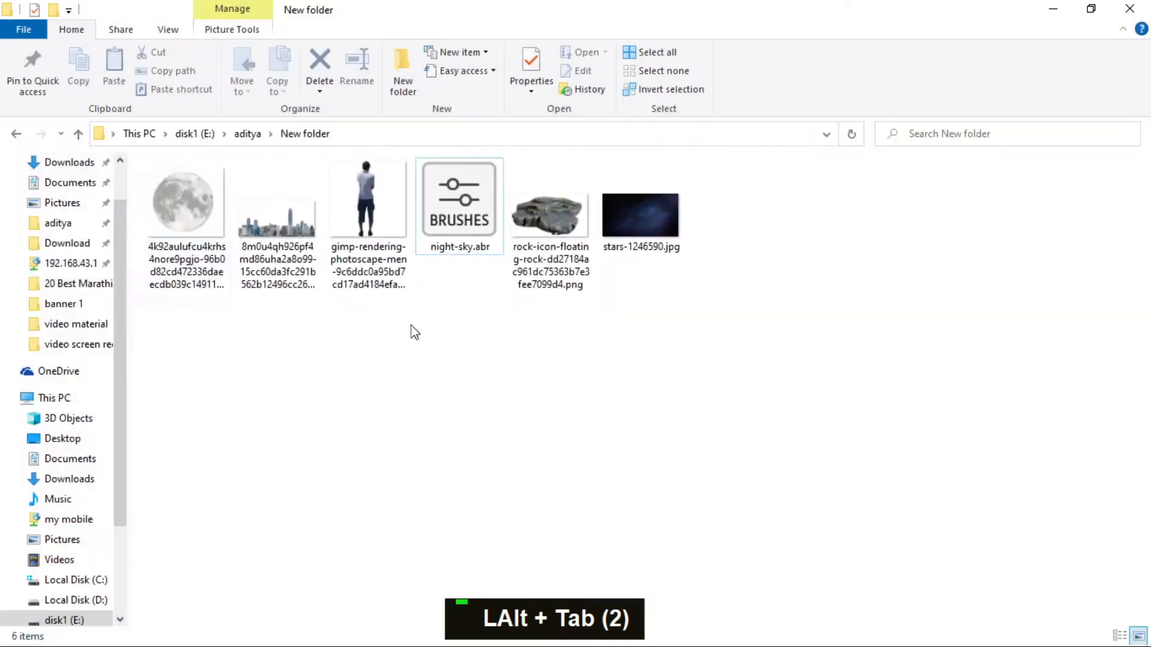
# Place stars-1246590.jpg from the New folder directory into the Photoshop document and align it with the canvas's upper edge.
pyautogui.moveTo(640, 216); pyautogui.dragTo(514, 289)
pyautogui.hotkey('alt', 'Tab')
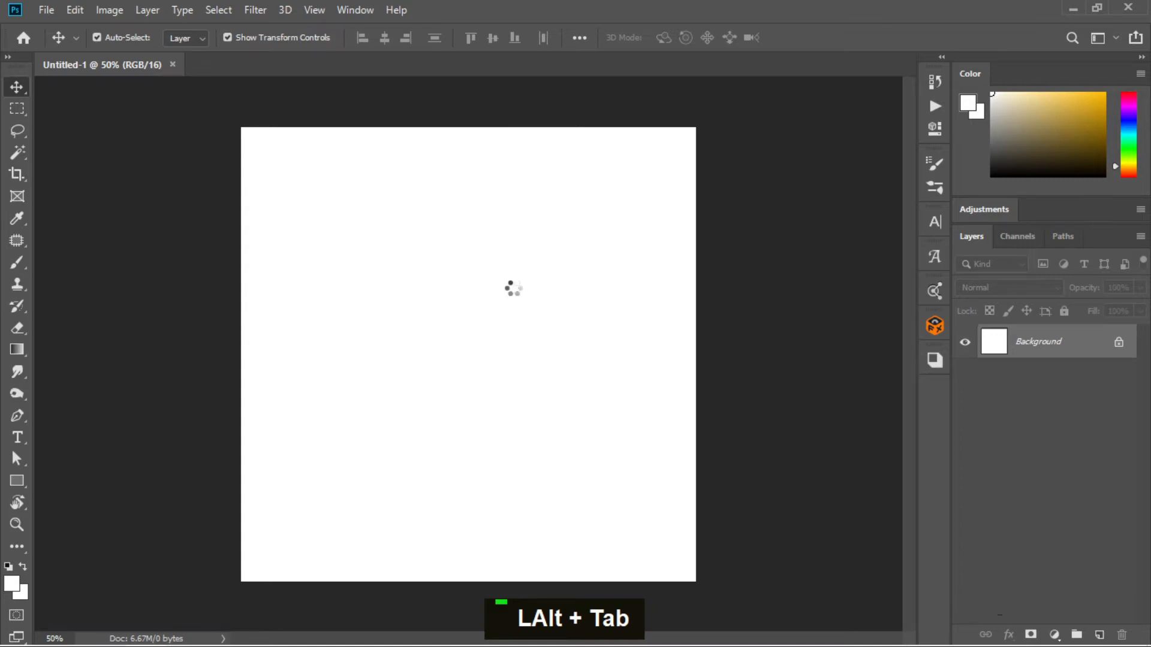
pyautogui.doubleClick(515, 292)
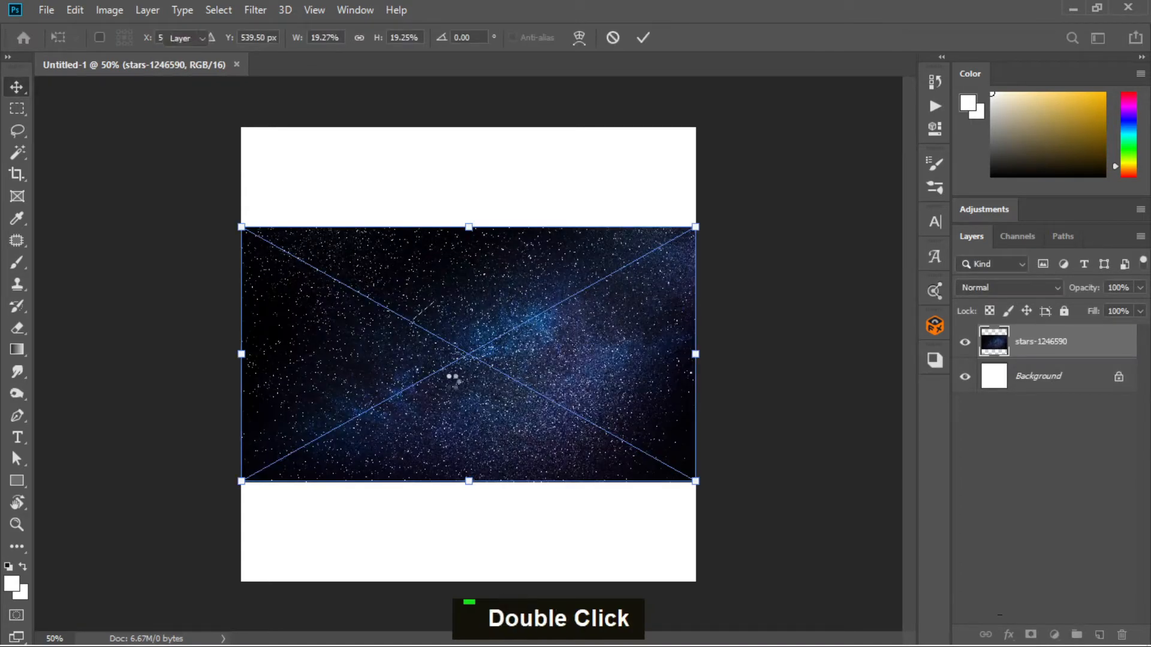
pyautogui.click(445, 366)
pyautogui.moveTo(451, 339); pyautogui.dragTo(454, 253)
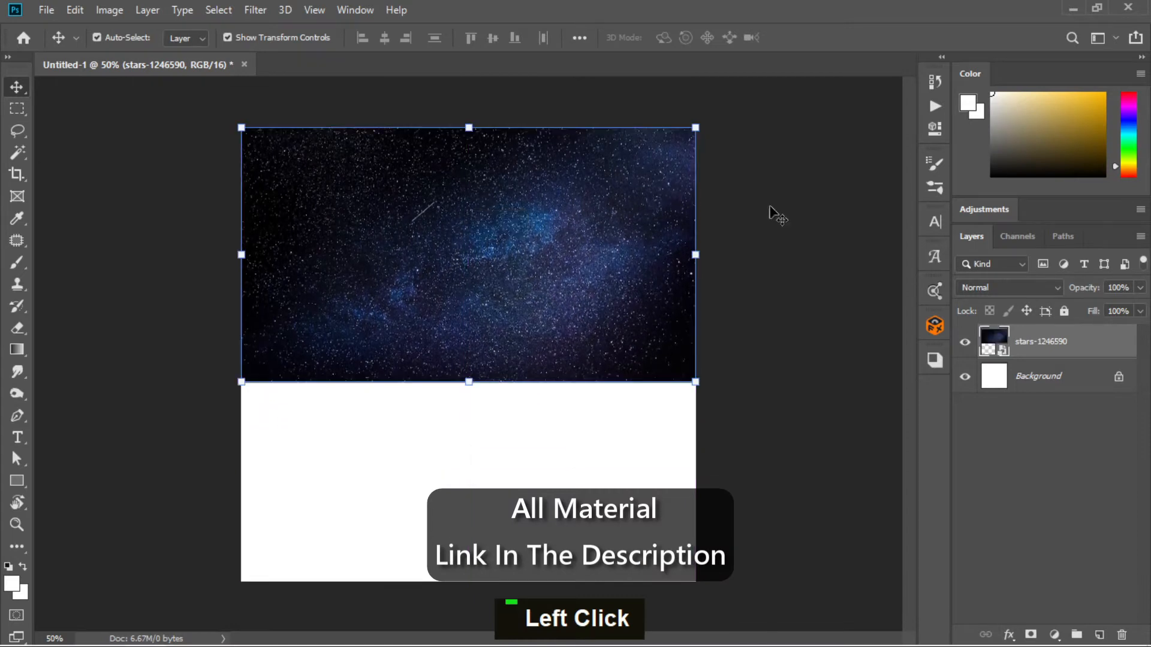
pyautogui.click(794, 206)
# Place the city skyline image from the folder and move it up so it covers the lower edge of the starry sky.
pyautogui.hotkey('alt', 'Tab')
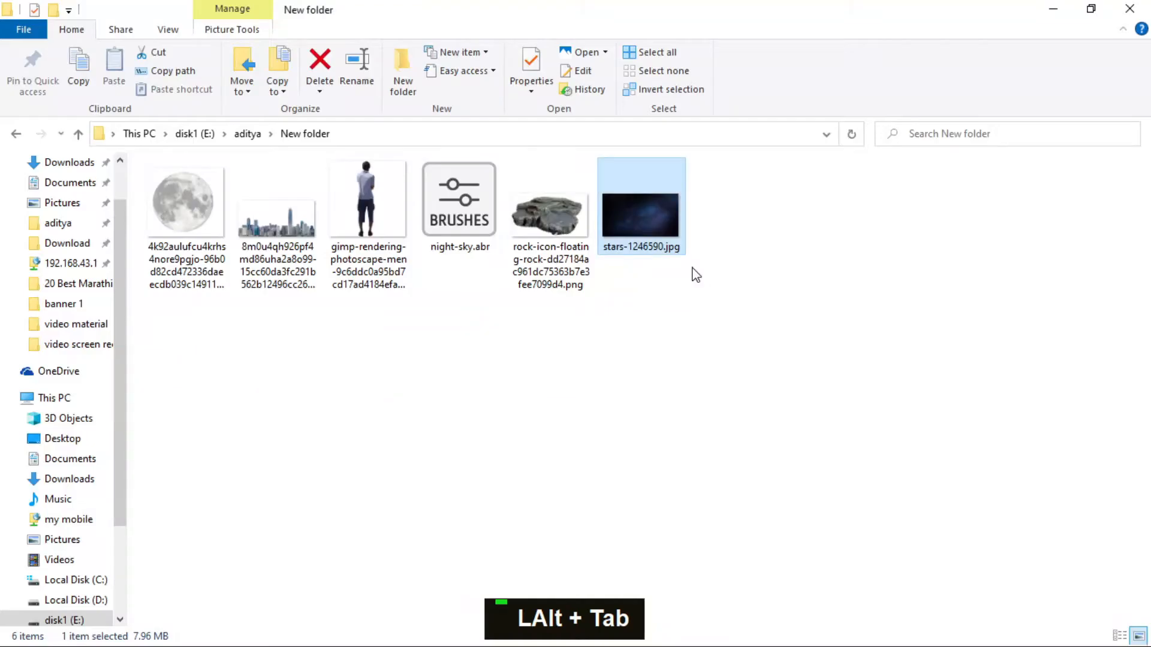
pyautogui.moveTo(267, 256); pyautogui.dragTo(419, 391)
pyautogui.hotkey('alt', 'Tab')
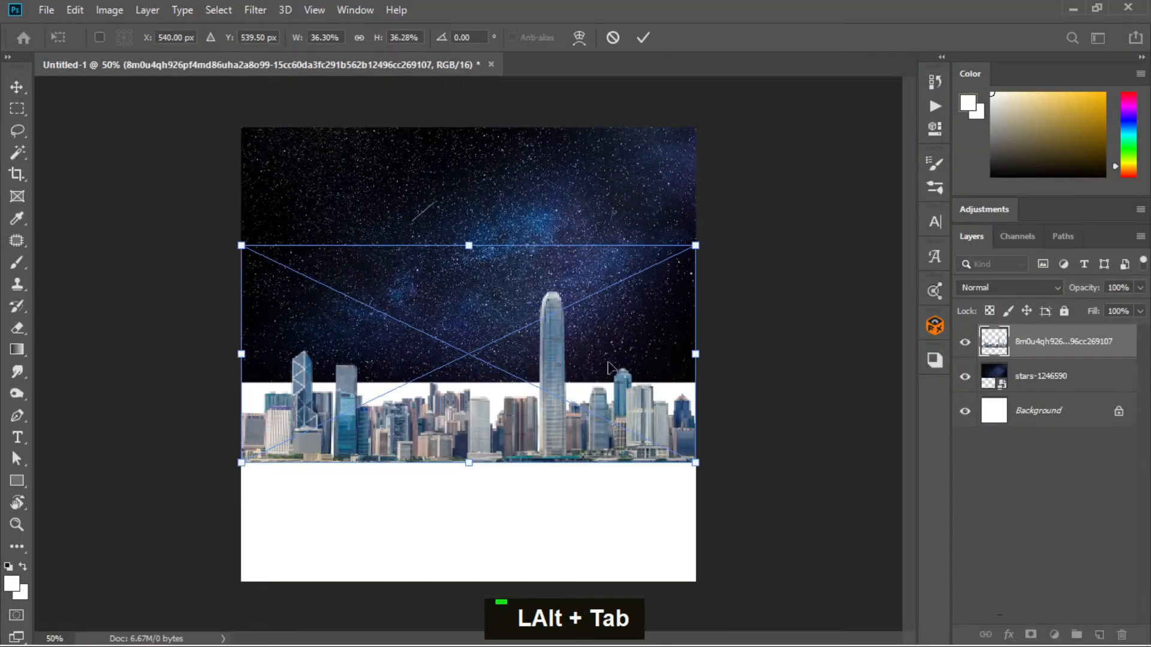
pyautogui.doubleClick(636, 364)
pyautogui.moveTo(545, 414); pyautogui.dragTo(545, 367)
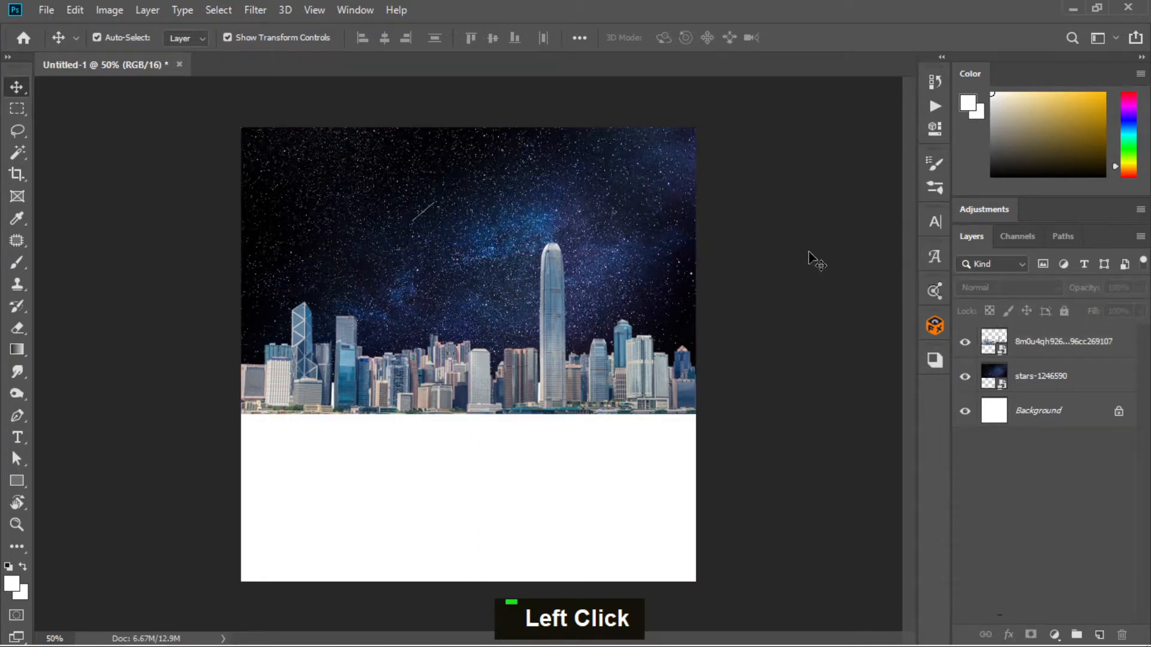
# Place the moon image from the folder and move its layer beneath the skyline layer.
pyautogui.hotkey('alt', 'Tab')
pyautogui.moveTo(171, 227); pyautogui.dragTo(500, 294)
pyautogui.hotkey('alt', 'Tab')
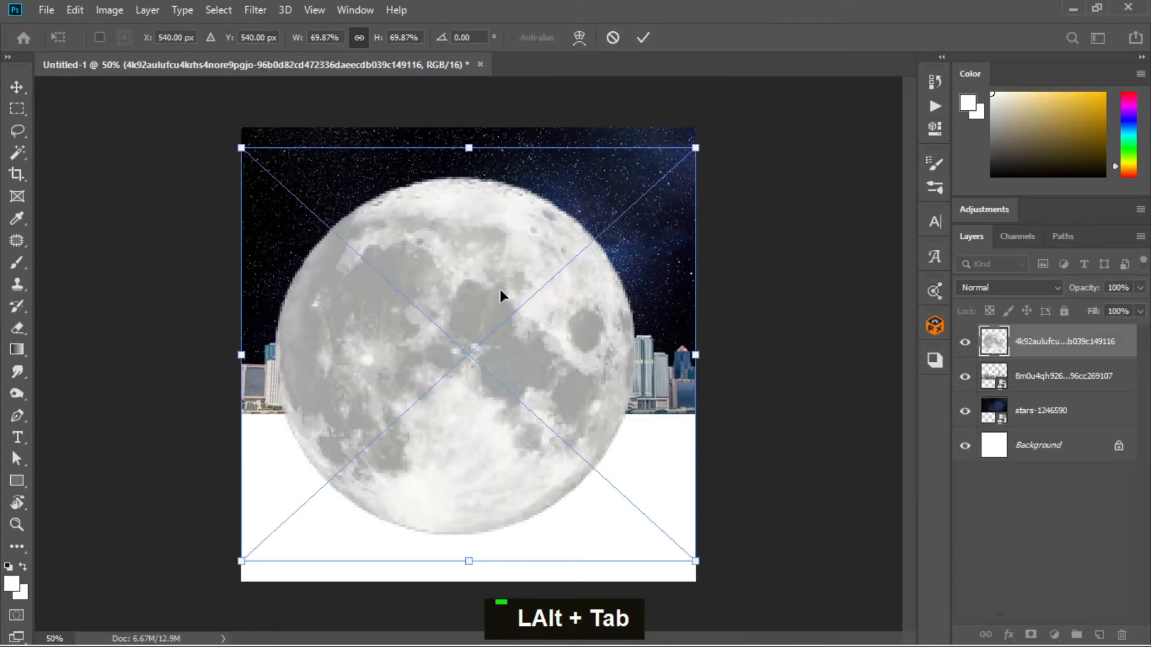
pyautogui.doubleClick(500, 294)
pyautogui.moveTo(1063, 348); pyautogui.dragTo(1063, 392)
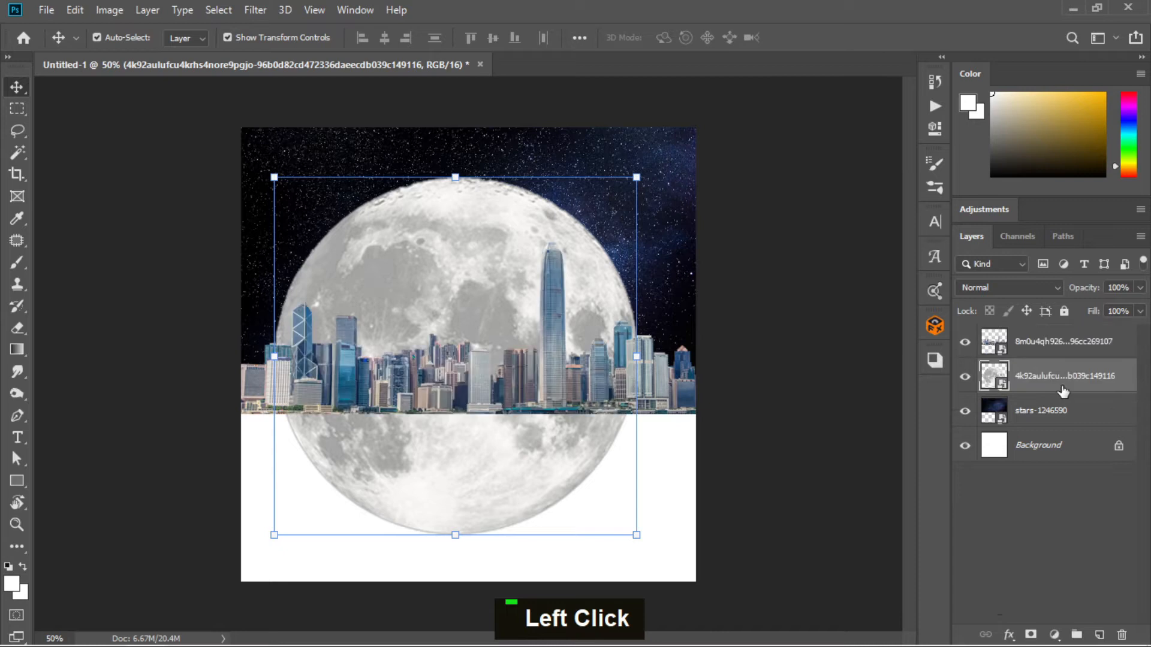
# Scale the moon down to about 33% and position it in the sky behind the top of the tallest tower.
pyautogui.moveTo(454, 252); pyautogui.dragTo(566, 202)
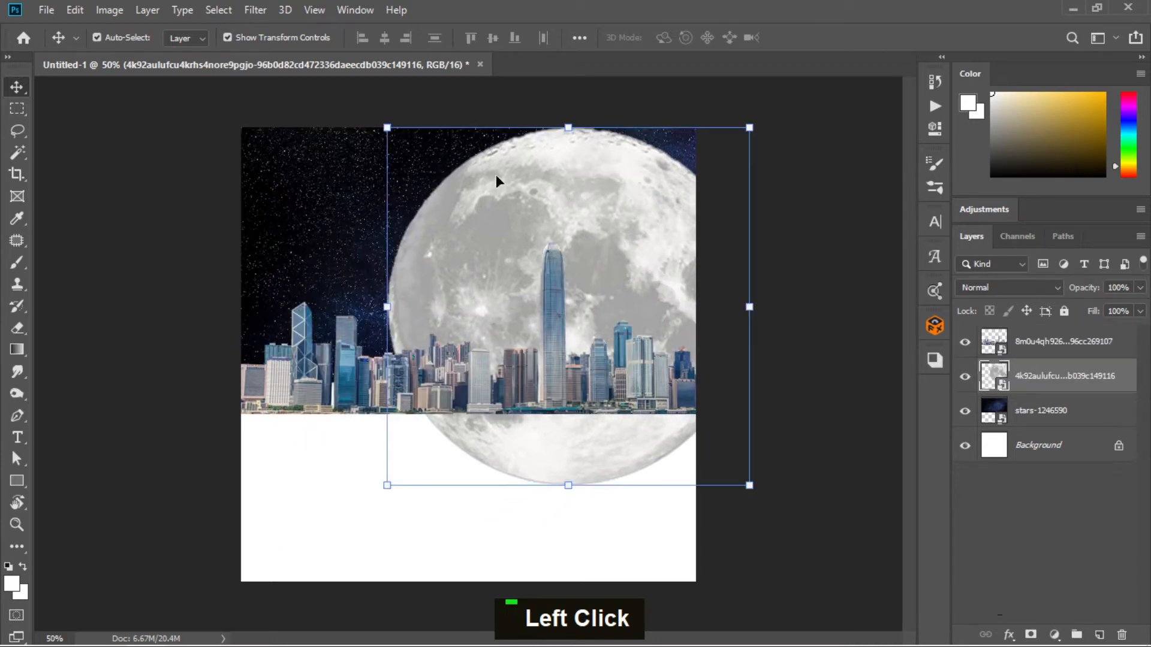
pyautogui.moveTo(387, 128); pyautogui.dragTo(529, 264)
pyautogui.moveTo(653, 308); pyautogui.dragTo(578, 171)
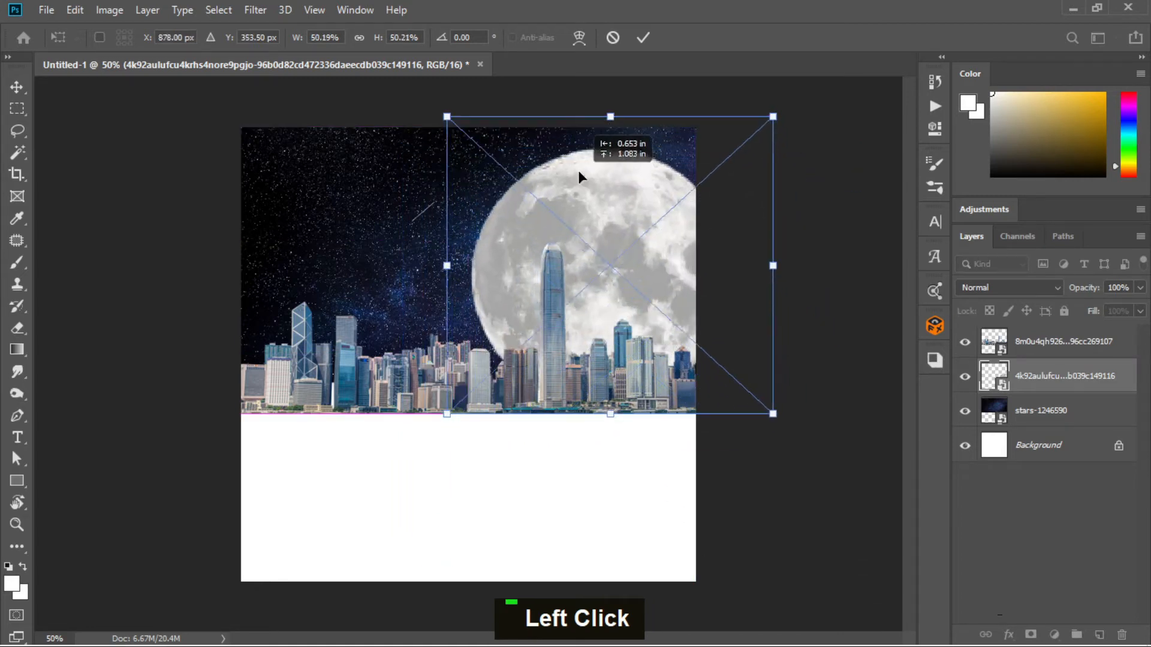
pyautogui.moveTo(446, 116); pyautogui.dragTo(552, 221)
pyautogui.moveTo(675, 293); pyautogui.dragTo(616, 210)
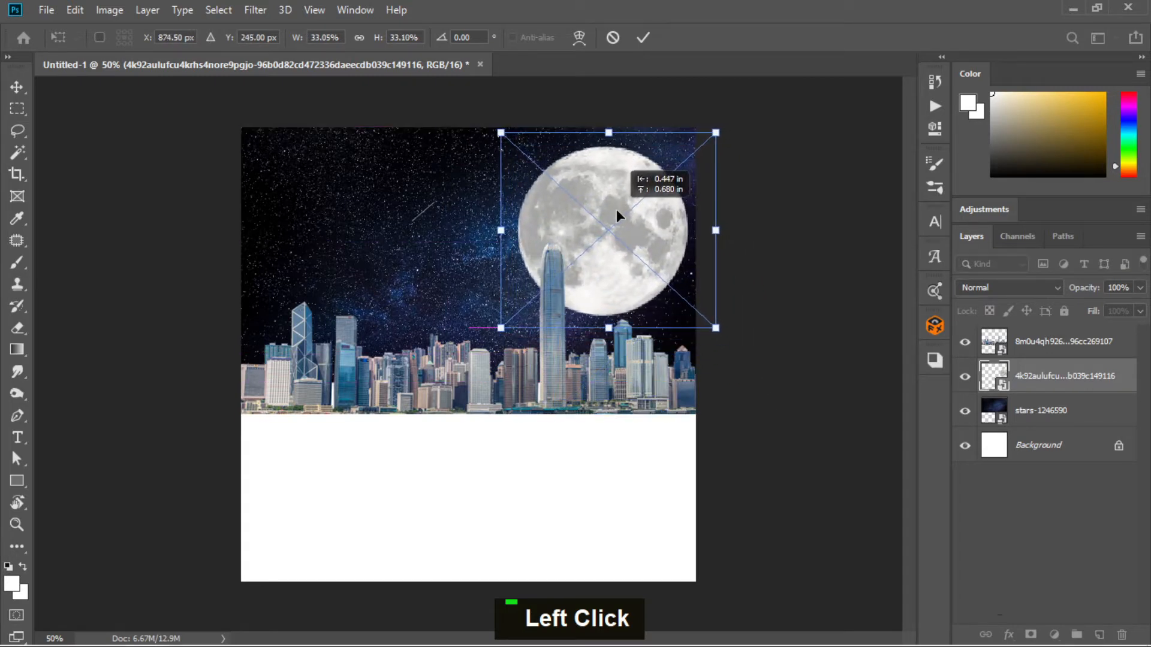
pyautogui.doubleClick(617, 210)
pyautogui.click(792, 176)
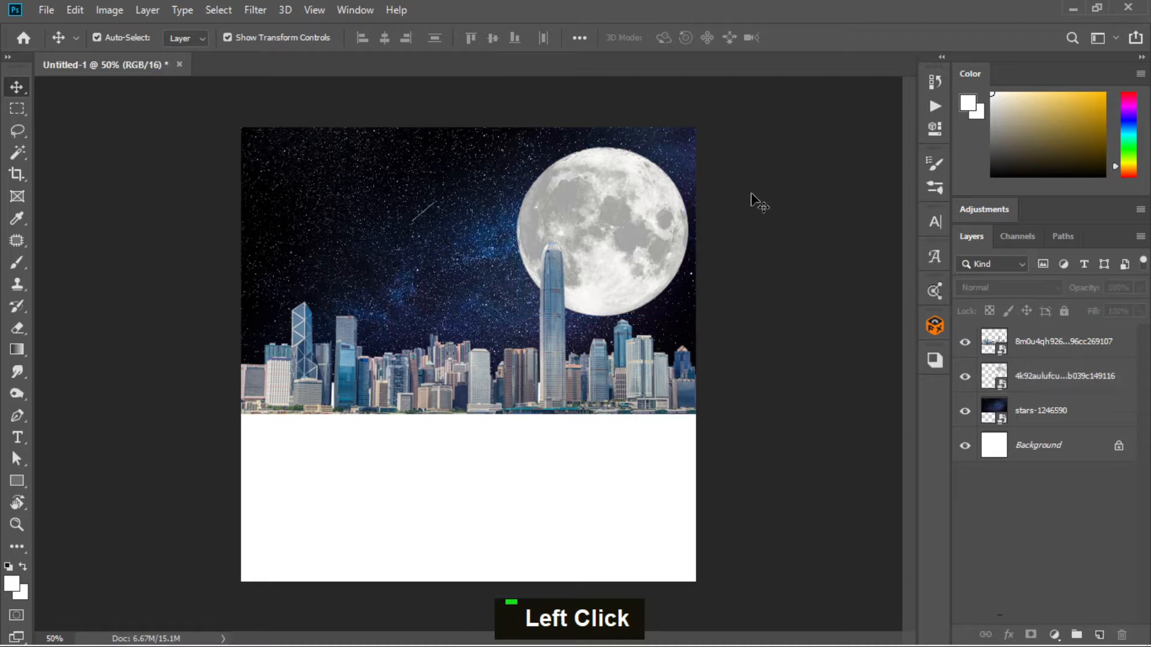
# Slightly resize the moon and nudge its position behind the tallest tower.
pyautogui.click(636, 208)
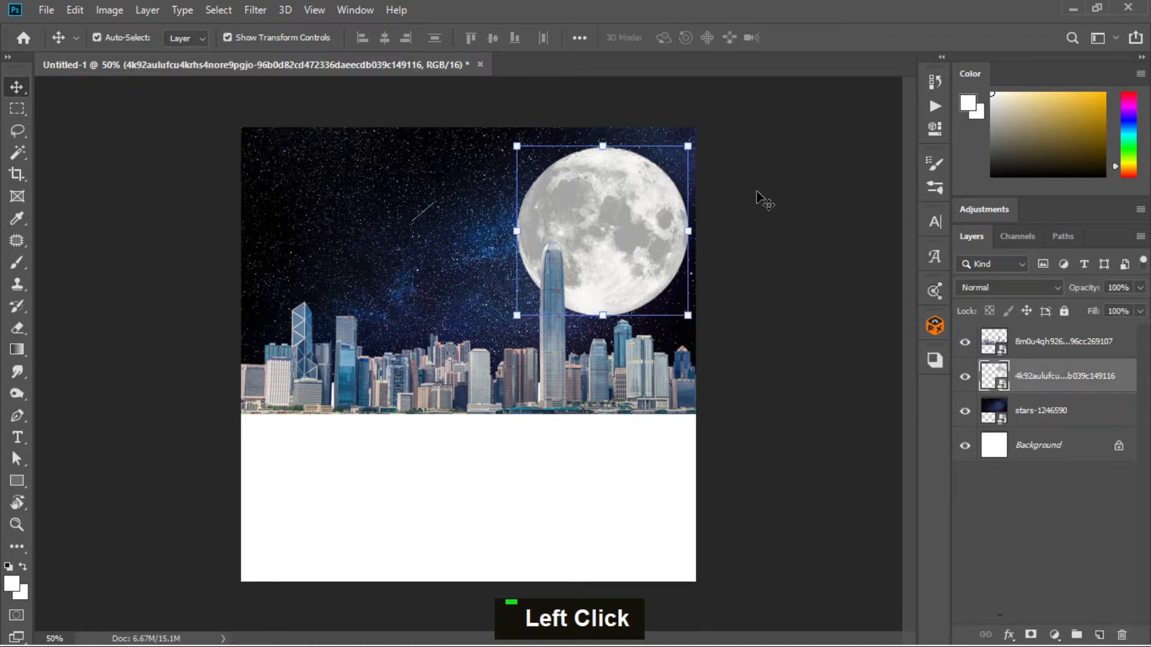
pyautogui.moveTo(688, 146)
pyautogui.mouseDown()
pyautogui.moveTo(689, 128)
pyautogui.moveTo(707, 136)
pyautogui.mouseUp()
pyautogui.doubleClick(729, 169)
pyautogui.moveTo(606, 234); pyautogui.dragTo(614, 229)
pyautogui.click(767, 200)
# Place the floating rock image from the folder and move it onto the white area below the skyline.
pyautogui.hotkey('alt', 'Tab')
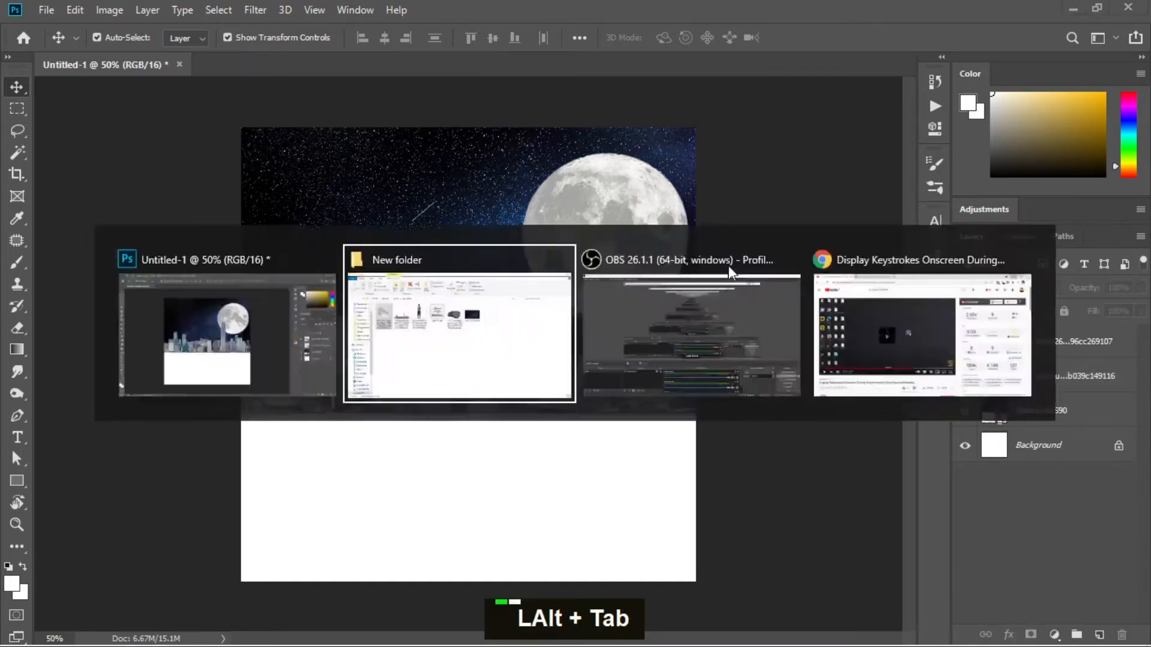
pyautogui.moveTo(554, 264); pyautogui.dragTo(491, 488)
pyautogui.hotkey('alt', 'Tab')
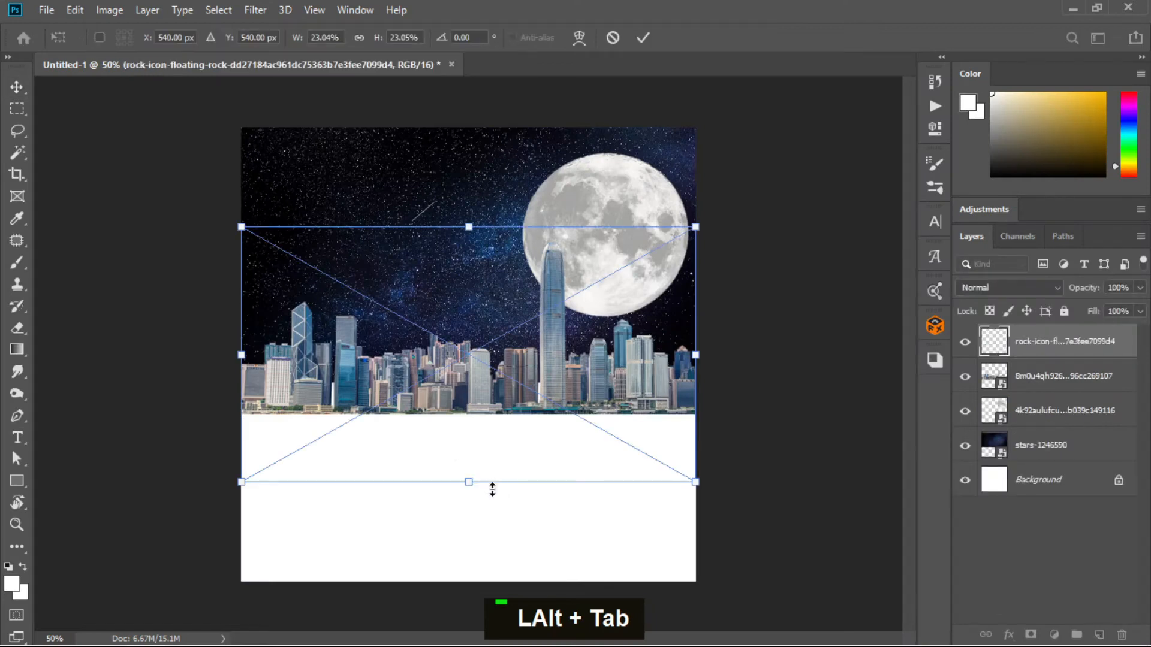
pyautogui.moveTo(480, 355); pyautogui.dragTo(484, 511)
pyautogui.doubleClick(483, 507)
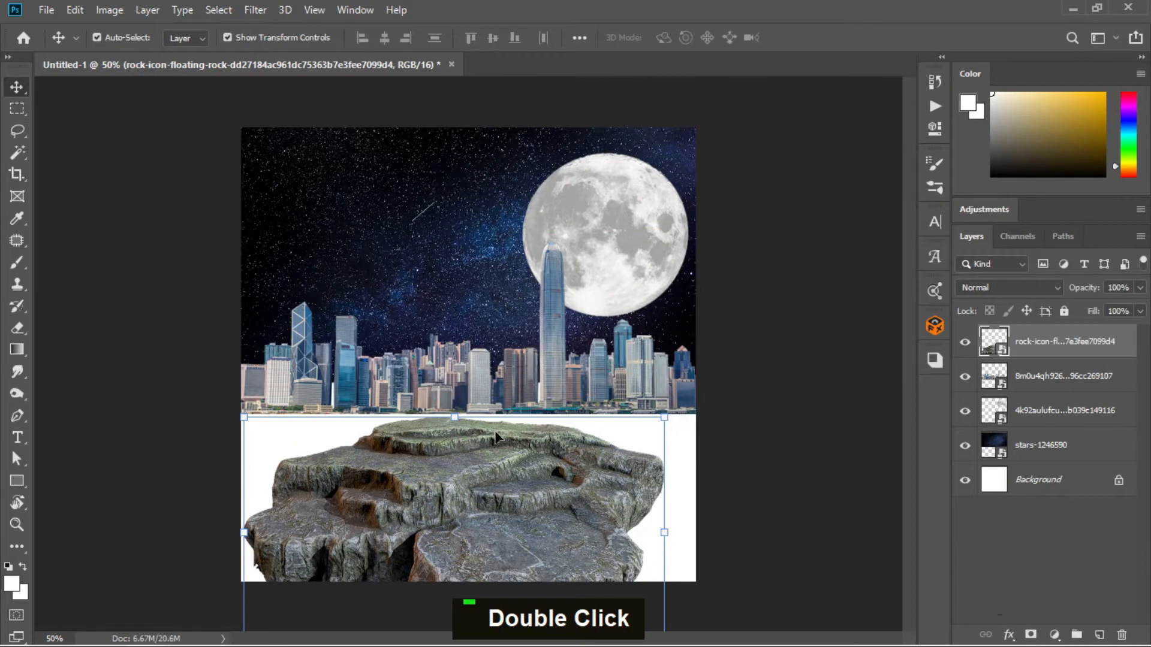
# Stretch the rock horizontally to about 42.36% width and centre it so it spans the canvas below the skyline.
pyautogui.scroll(-2, 469, 407)
pyautogui.scroll(-3, 469, 407)
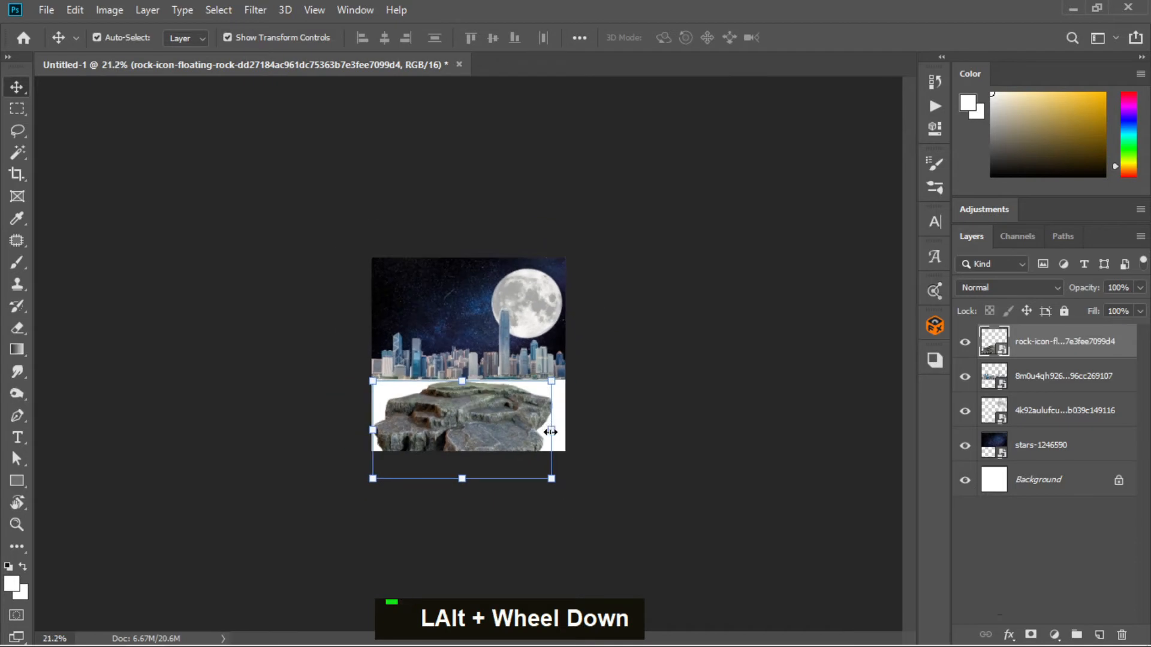
pyautogui.moveTo(550, 432); pyautogui.dragTo(728, 397)
pyautogui.moveTo(535, 392); pyautogui.dragTo(456, 399)
pyautogui.doubleClick(457, 399)
pyautogui.scroll(4, 513, 397)
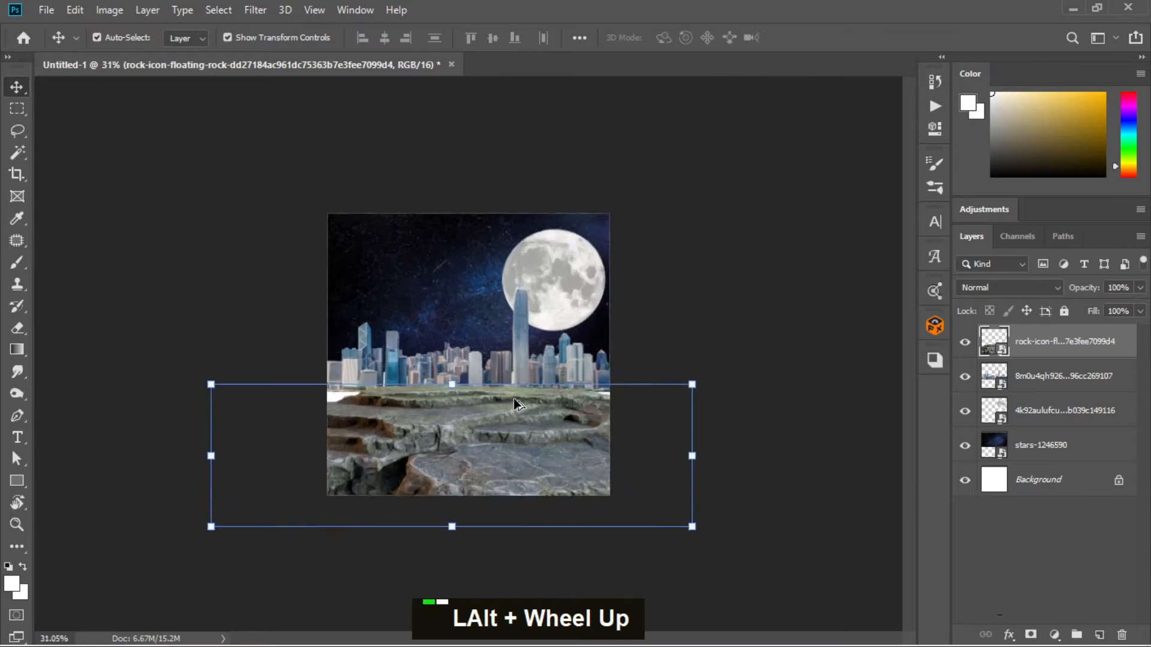
# Move the rock up over the skyline's base, extend its lower edge, and adjust it to fill the canvas's lower part.
pyautogui.click(471, 430)
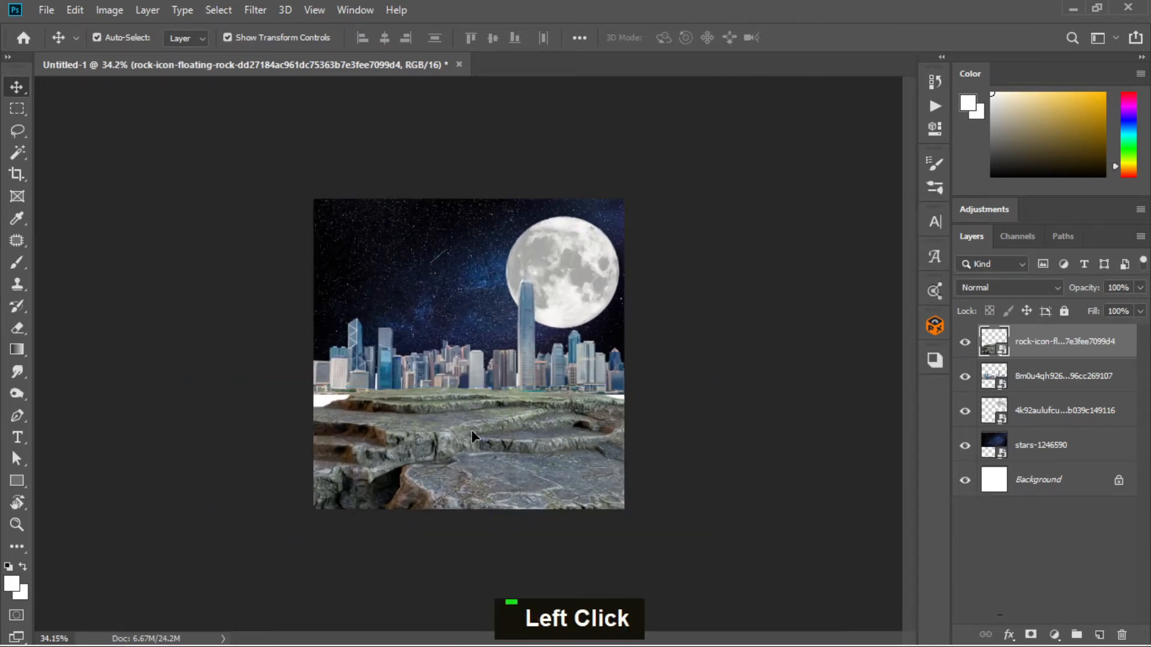
pyautogui.click(453, 389)
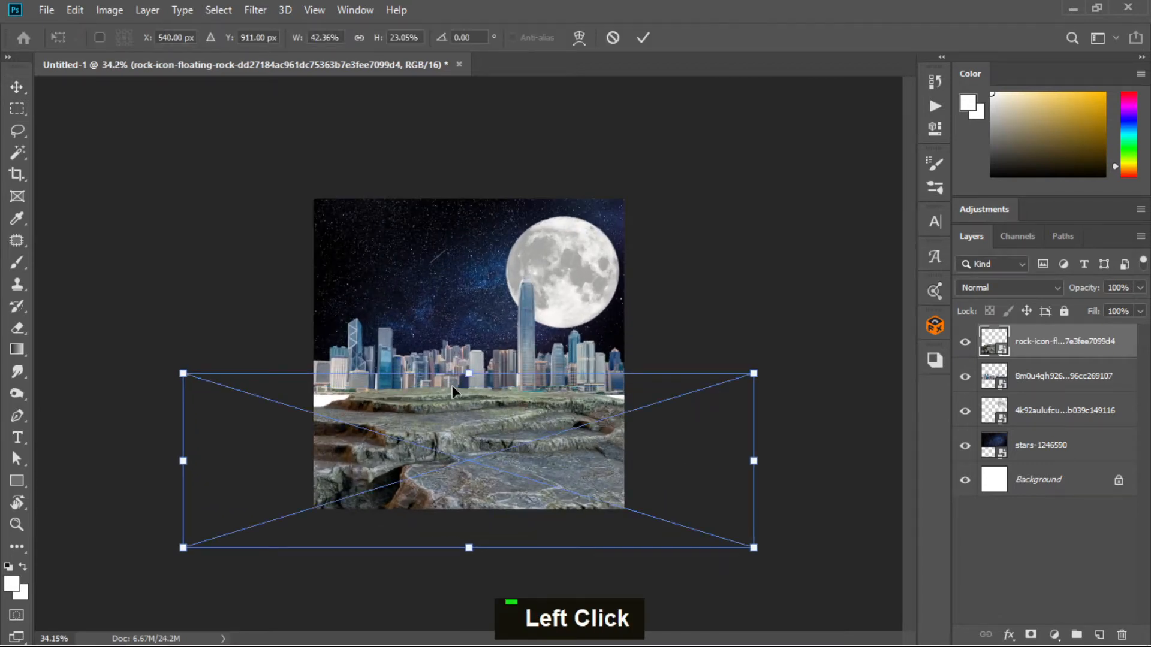
pyautogui.moveTo(463, 425); pyautogui.dragTo(444, 415)
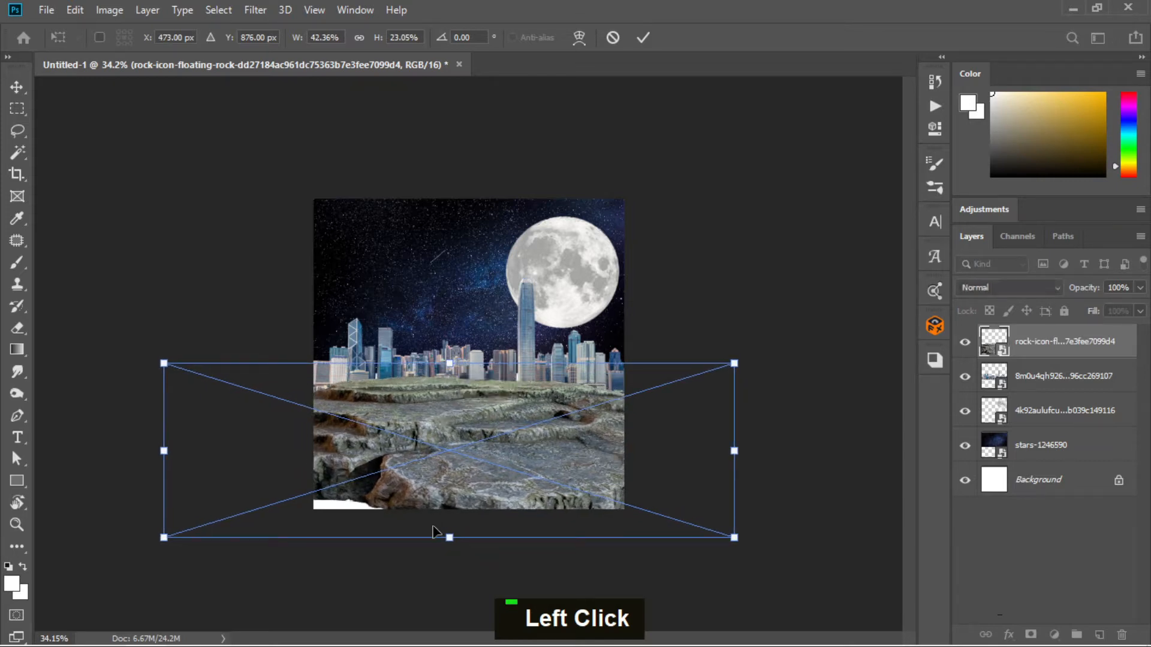
pyautogui.moveTo(450, 538); pyautogui.dragTo(445, 559)
pyautogui.moveTo(440, 437)
pyautogui.mouseDown()
pyautogui.moveTo(427, 436)
pyautogui.moveTo(448, 433)
pyautogui.mouseUp()
pyautogui.doubleClick(761, 222)
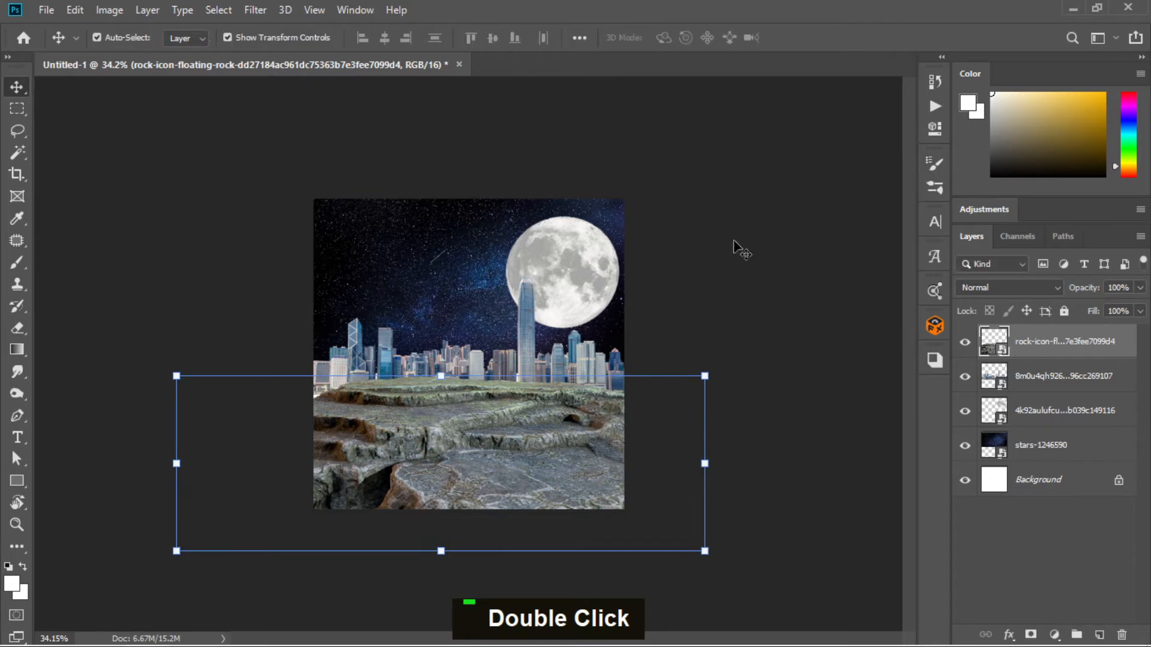
pyautogui.click(724, 285)
# Place the image of the standing man from the folder on top of the composition.
pyautogui.keyDown('alt'); pyautogui.scroll(2, 452, 419); pyautogui.keyUp('alt')
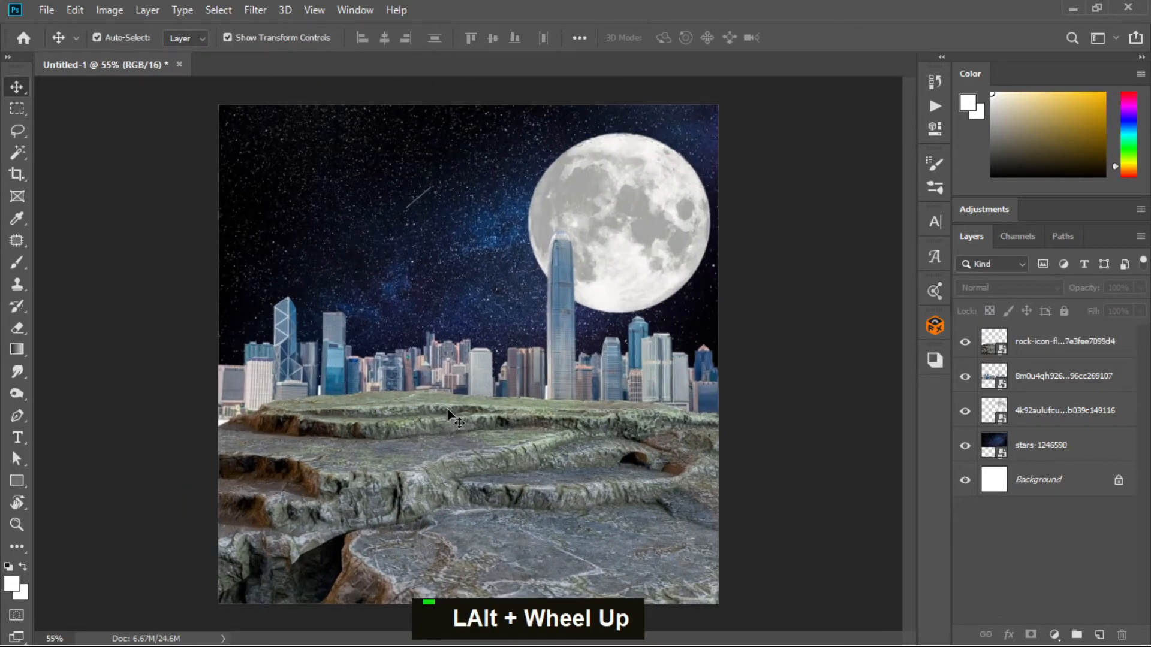
pyautogui.scroll(1, 448, 408)
pyautogui.hotkey('alt', 'Tab')
pyautogui.moveTo(367, 228); pyautogui.dragTo(433, 380)
pyautogui.hotkey('alt', 'Tab')
pyautogui.doubleClick(459, 333)
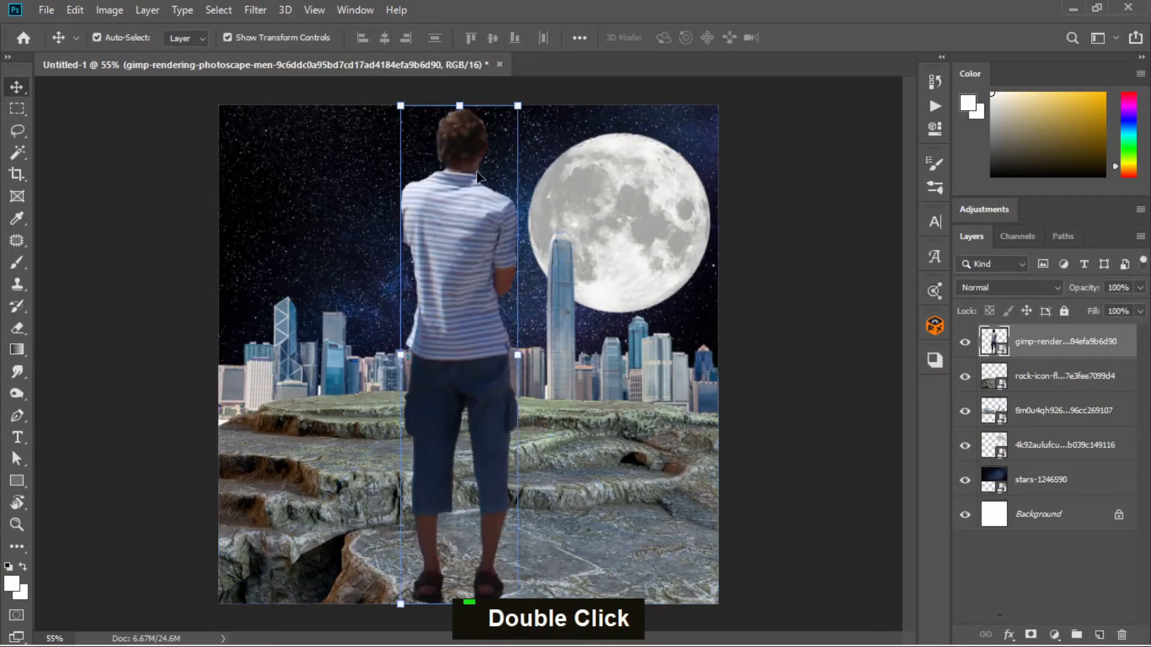
# Scale the man down to about 9.84% and stand him on the rock's upper ledge, left of the canvas centre.
pyautogui.moveTo(461, 106); pyautogui.dragTo(469, 368)
pyautogui.moveTo(473, 465); pyautogui.dragTo(382, 277)
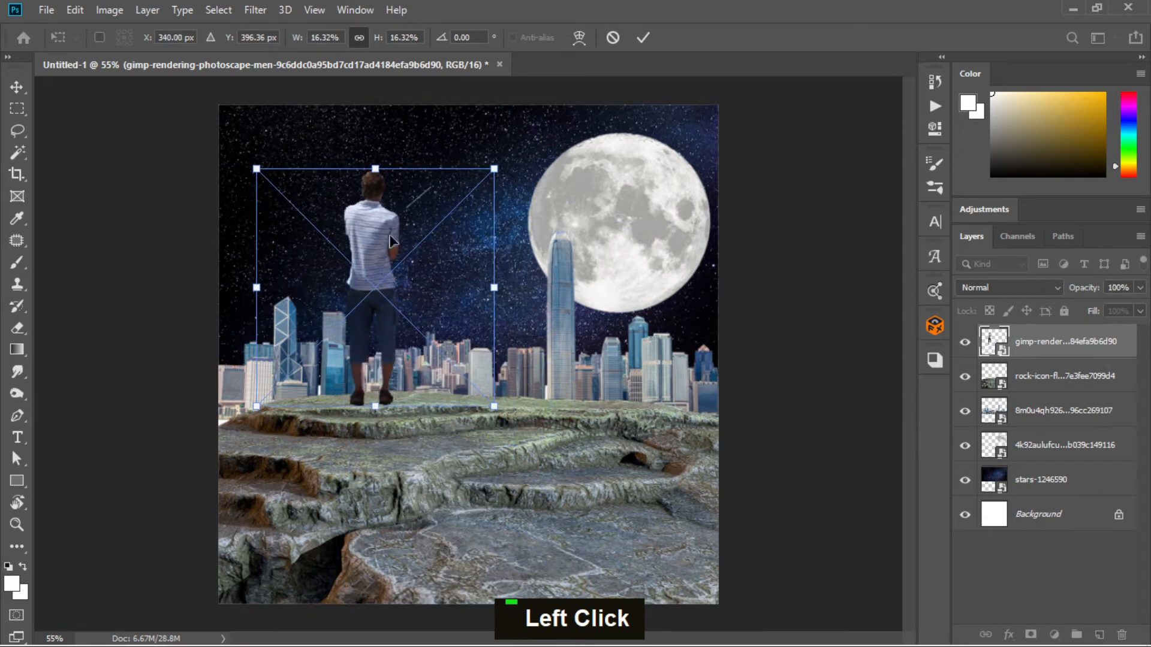
pyautogui.moveTo(379, 169); pyautogui.dragTo(381, 265)
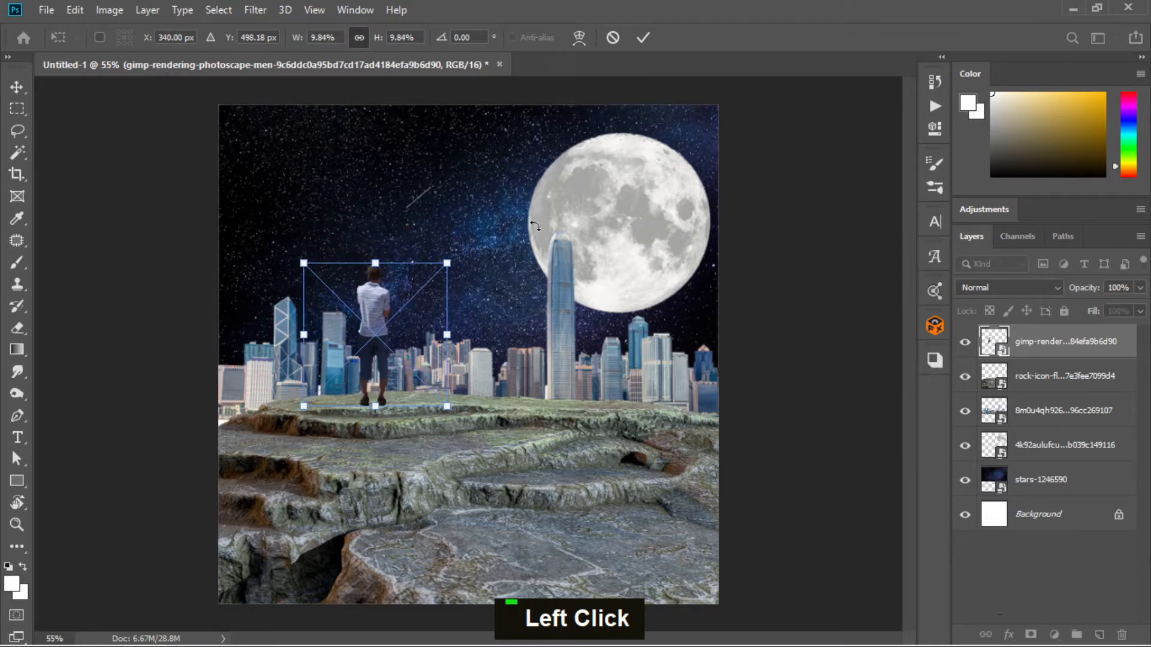
pyautogui.doubleClick(819, 162)
pyautogui.click(663, 254)
pyautogui.scroll(3, 458, 359)
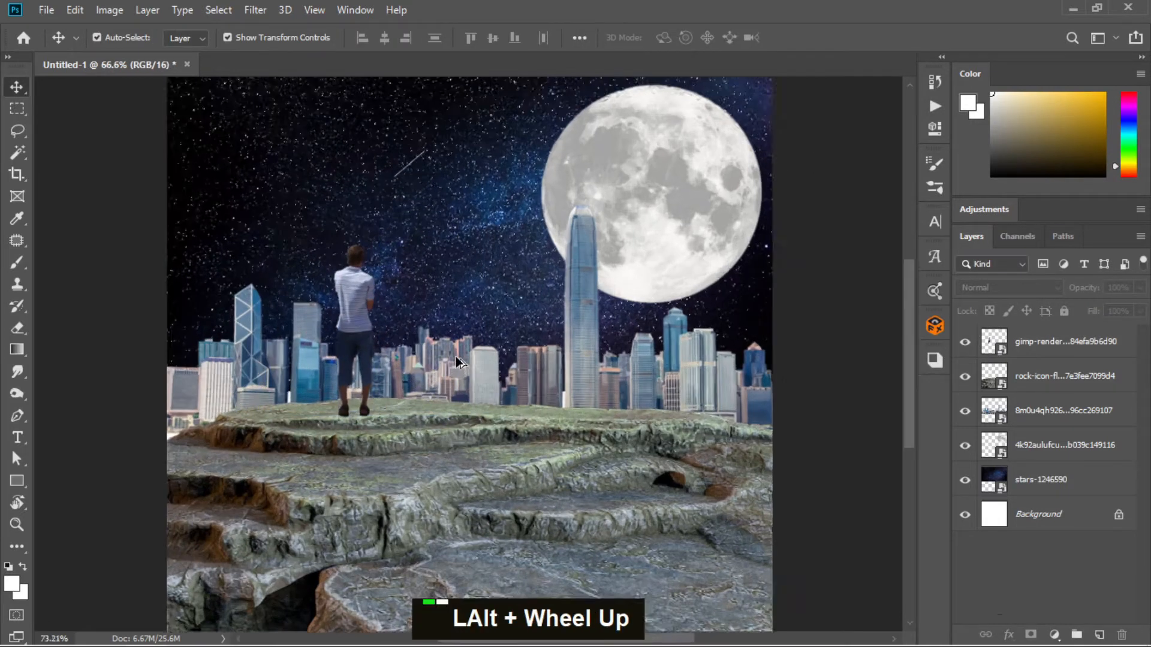
pyautogui.scroll(-2, 456, 358)
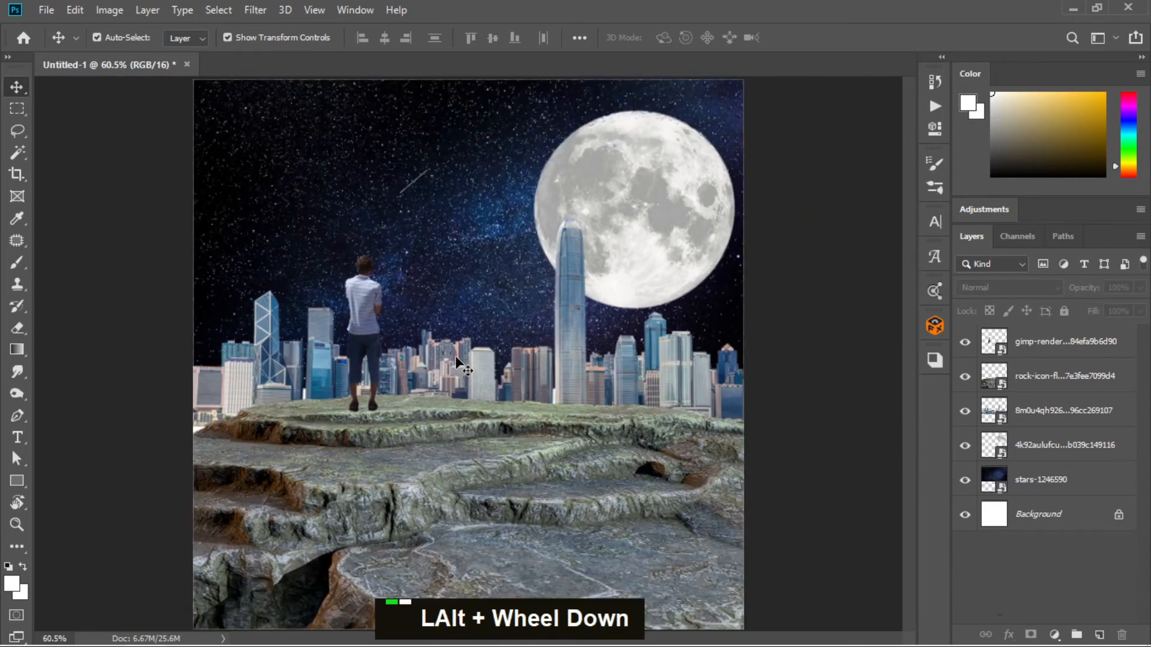
pyautogui.click(818, 361)
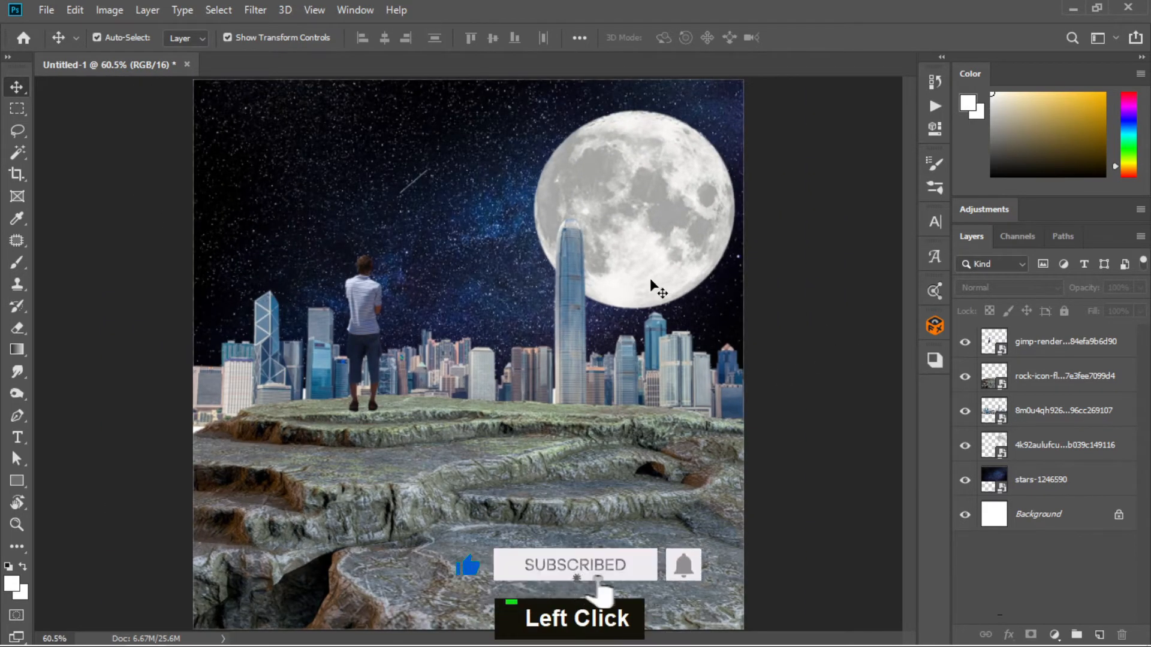
# Start a Camera Raw Filter on the city skyline layer with Exposure -1.60 and Contrast +18.
pyautogui.click(568, 310)
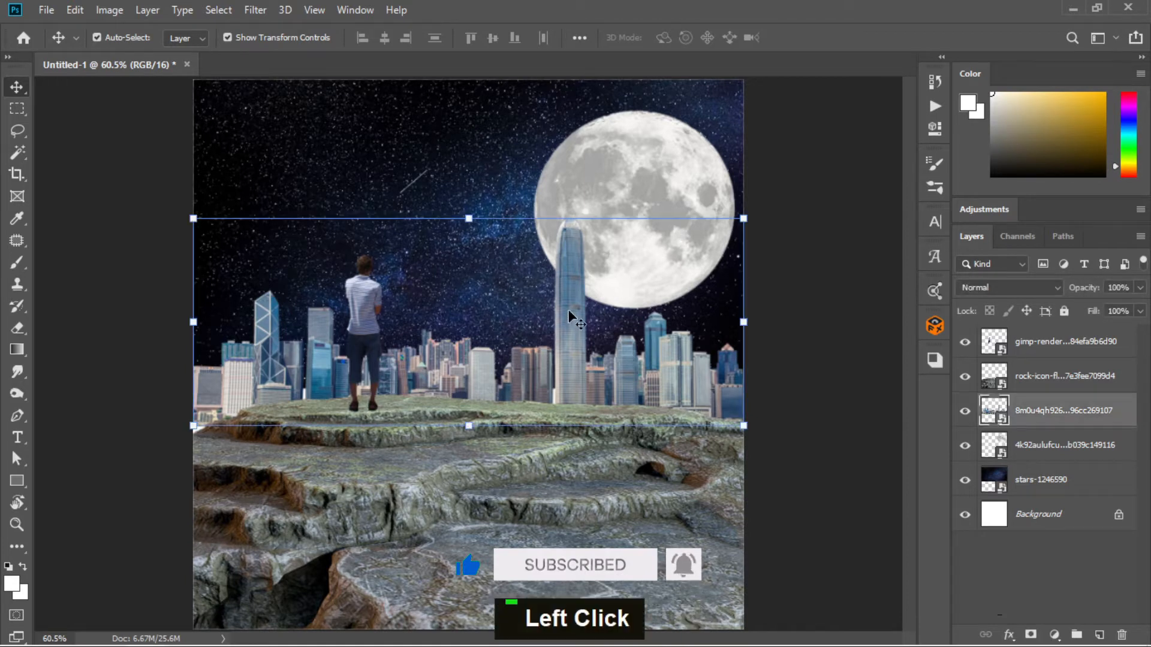
pyautogui.click(257, 10)
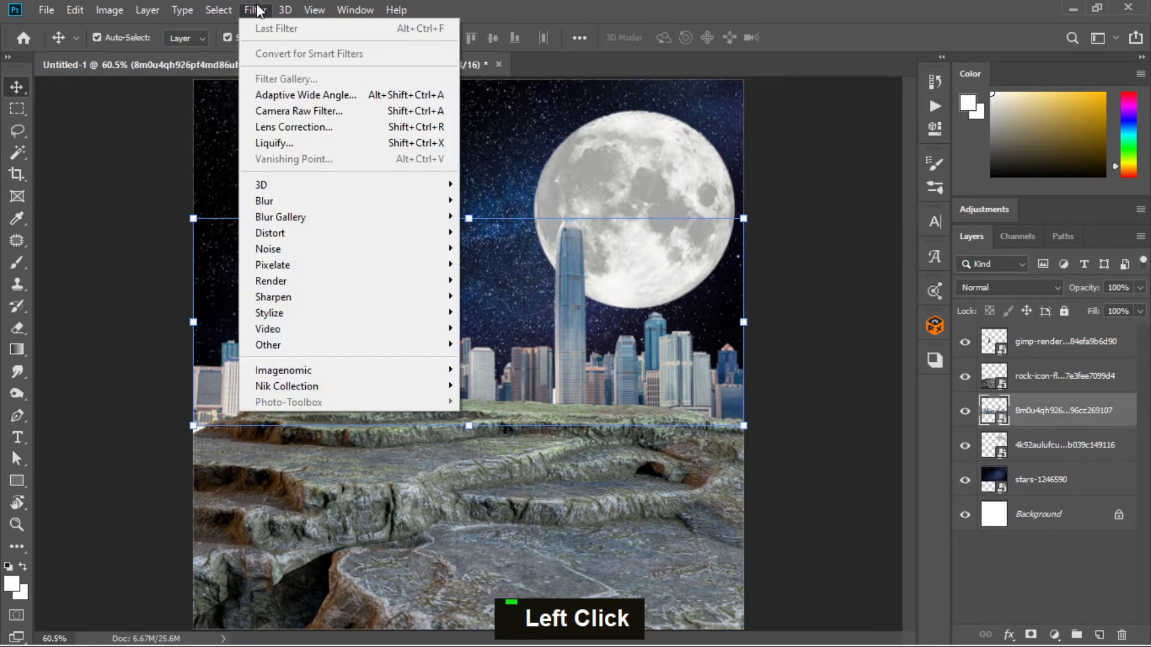
pyautogui.click(311, 112)
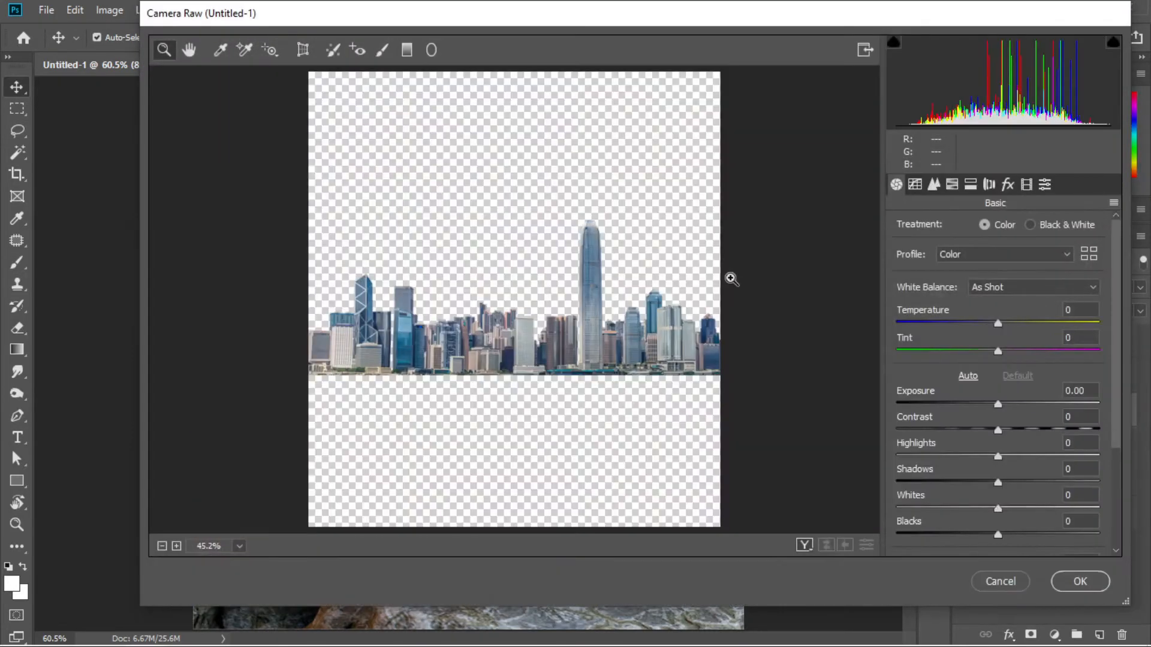
pyautogui.moveTo(998, 408); pyautogui.dragTo(966, 409)
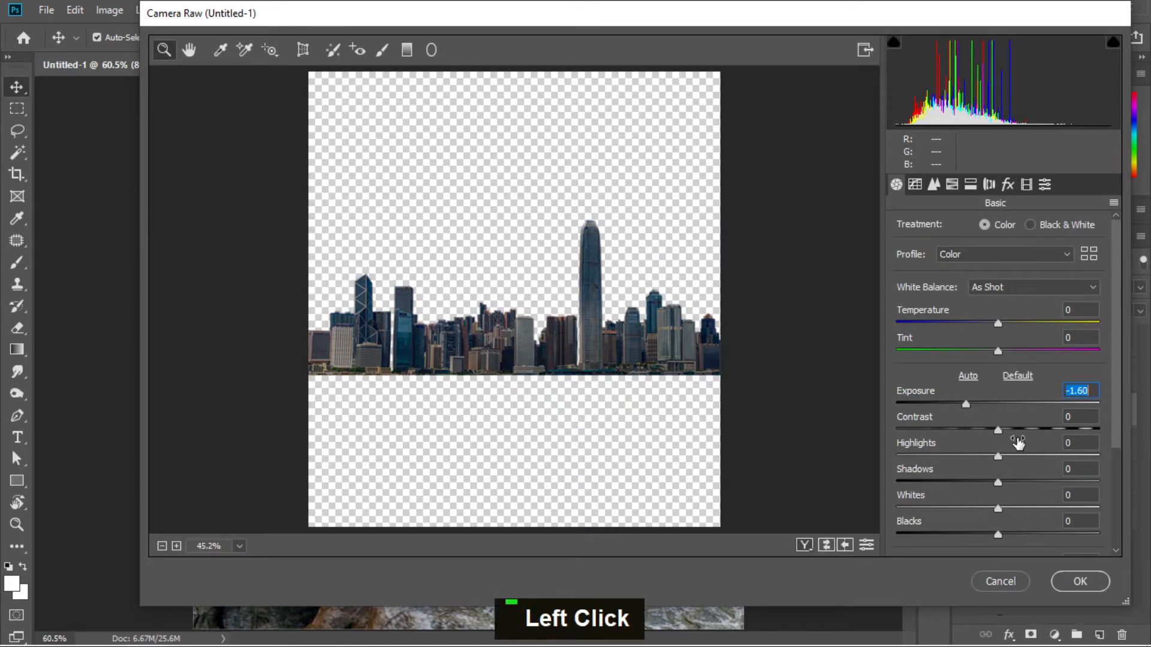
pyautogui.scroll(-1, 1005, 455)
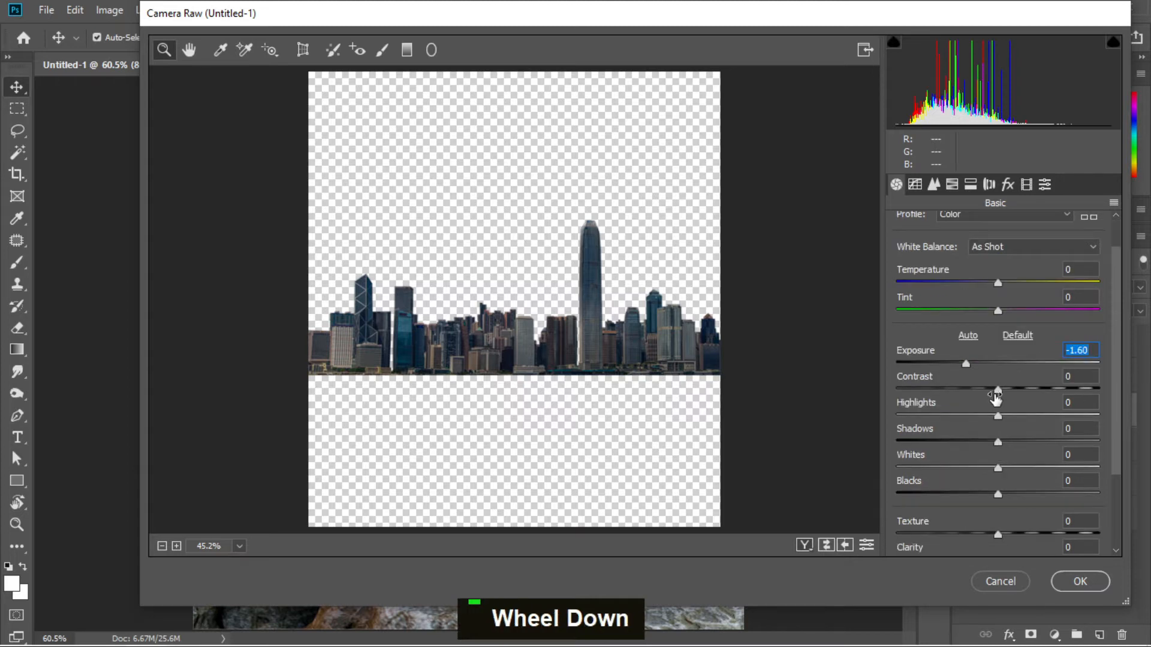
pyautogui.moveTo(998, 390); pyautogui.dragTo(1019, 401)
# Set the skyline's Highlights to +80, Shadows to -61, Whites to +27 and Blacks to -53.
pyautogui.scroll(-1, 1019, 405)
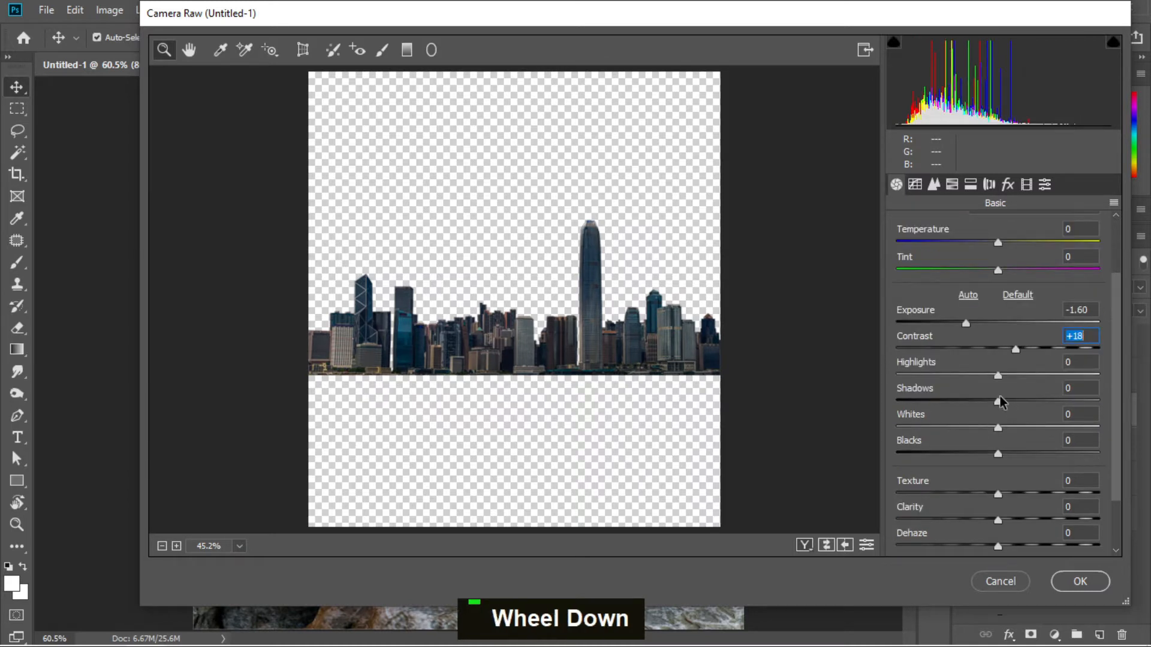
pyautogui.moveTo(998, 376); pyautogui.dragTo(1080, 386)
pyautogui.scroll(-1, 1040, 403)
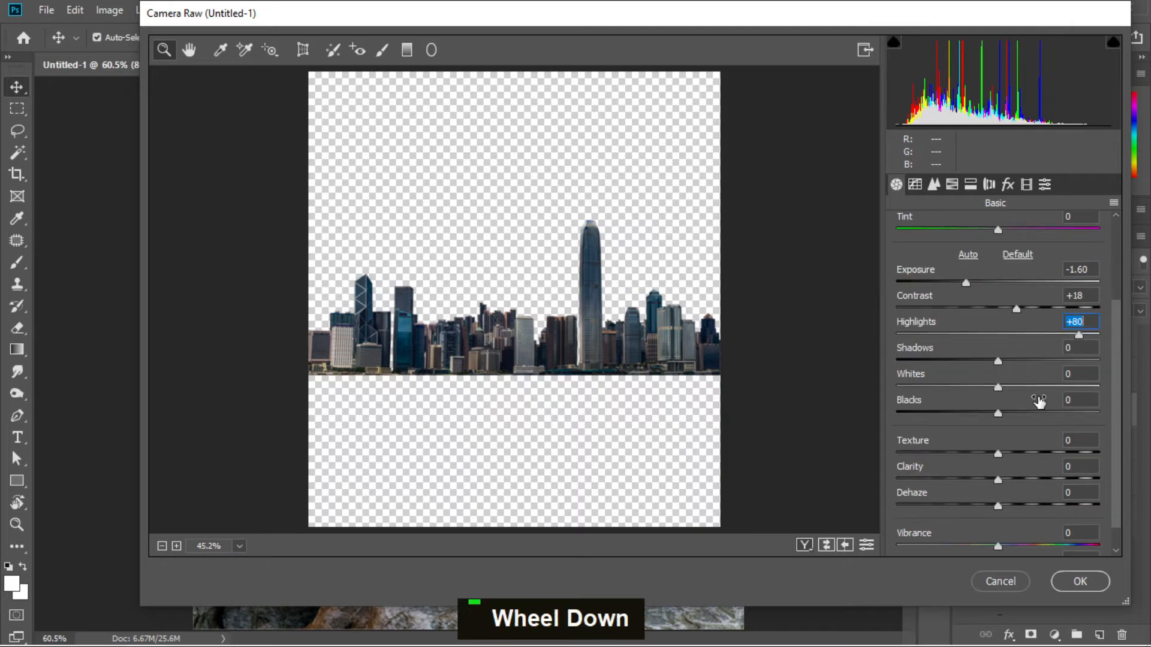
pyautogui.moveTo(997, 364); pyautogui.dragTo(939, 376)
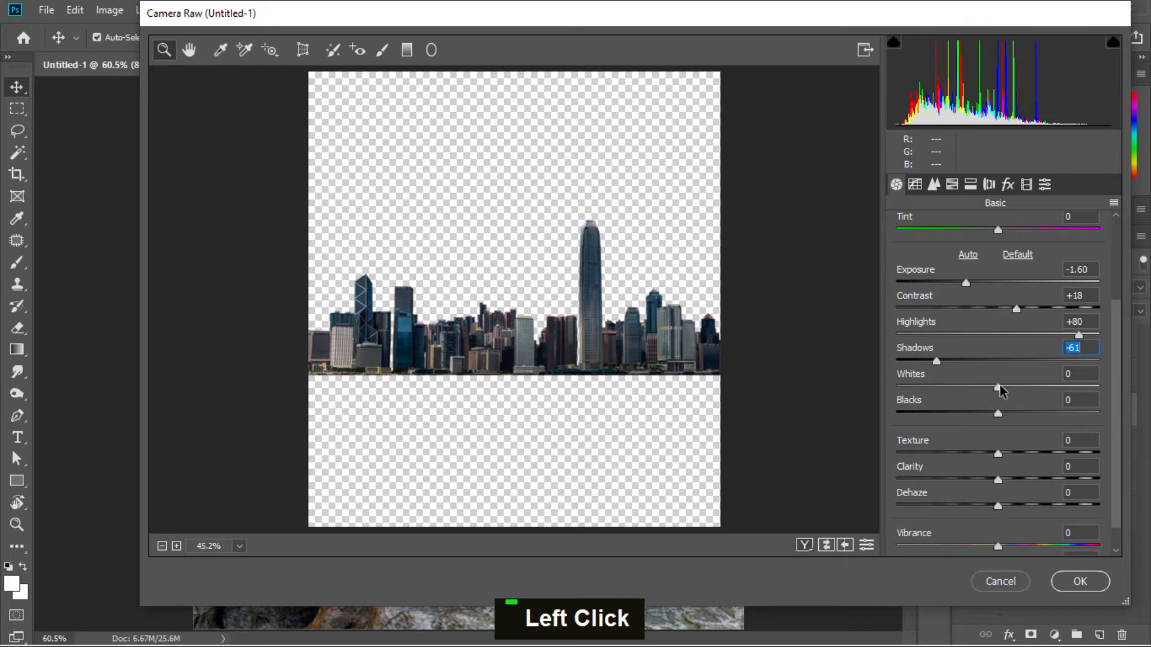
pyautogui.moveTo(1013, 391)
pyautogui.mouseDown()
pyautogui.moveTo(1046, 397)
pyautogui.moveTo(1029, 398)
pyautogui.mouseUp()
pyautogui.scroll(-1, 1022, 398)
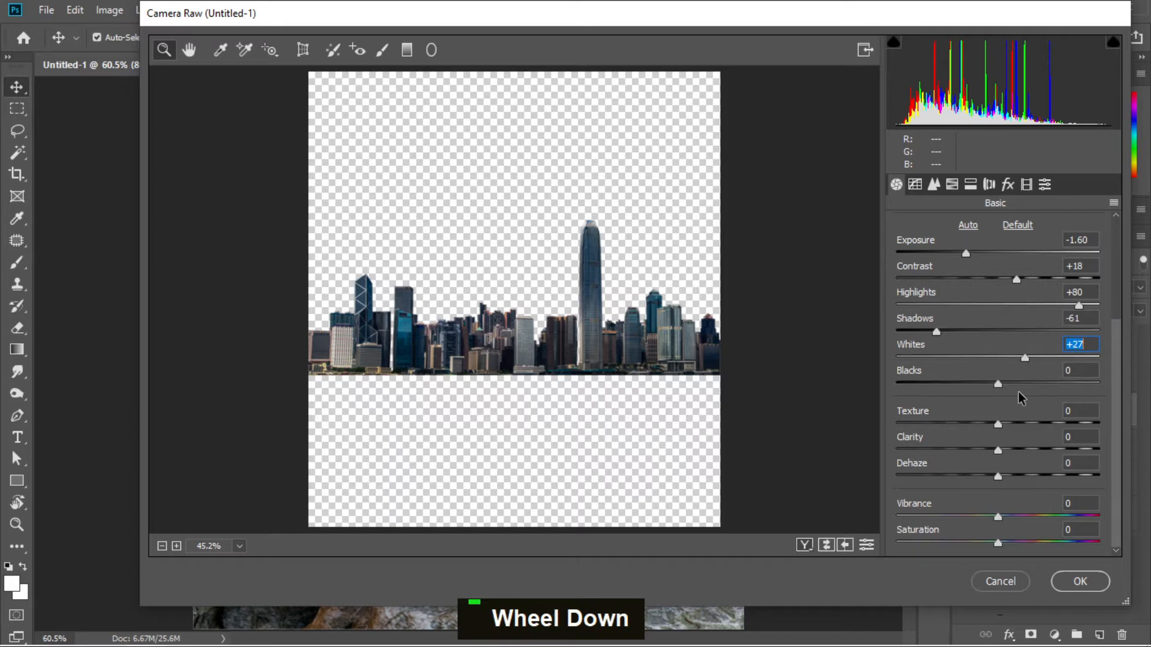
pyautogui.moveTo(999, 385); pyautogui.dragTo(944, 384)
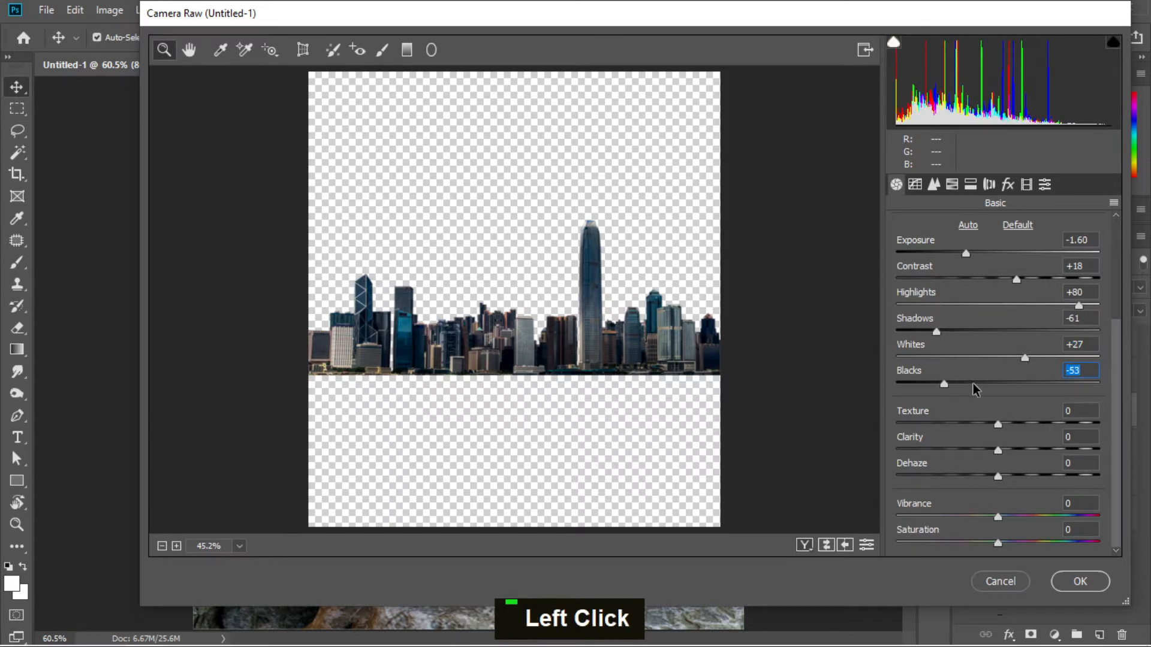
# Set the skyline's Texture to +46, Clarity to +50 and Exposure to -1.95, and apply the filter.
pyautogui.scroll(-1, 1027, 386)
pyautogui.moveTo(999, 421); pyautogui.dragTo(1042, 456)
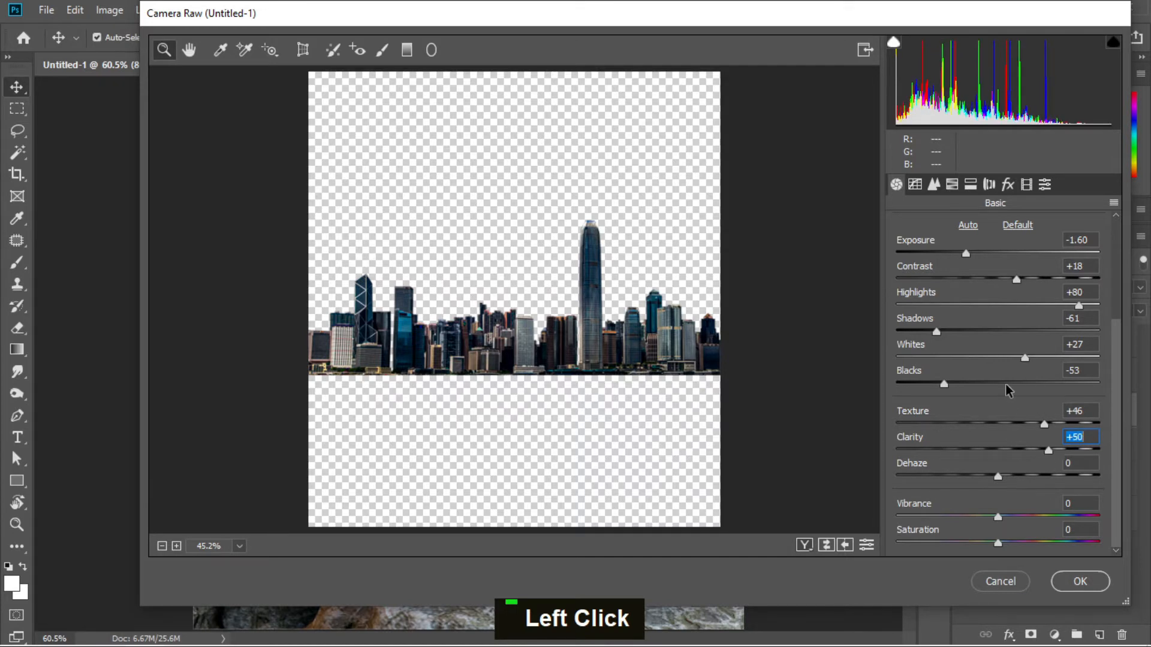
pyautogui.scroll(3, 994, 368)
pyautogui.moveTo(965, 407)
pyautogui.mouseDown()
pyautogui.moveTo(947, 408)
pyautogui.moveTo(960, 410)
pyautogui.mouseUp()
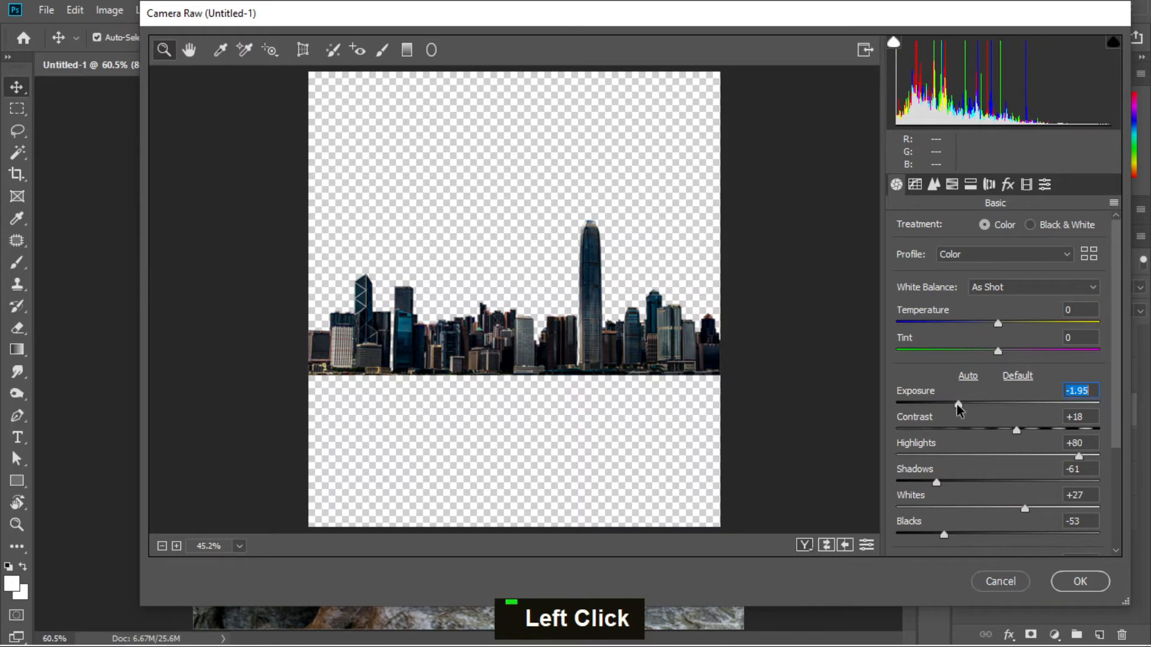
pyautogui.click(1079, 582)
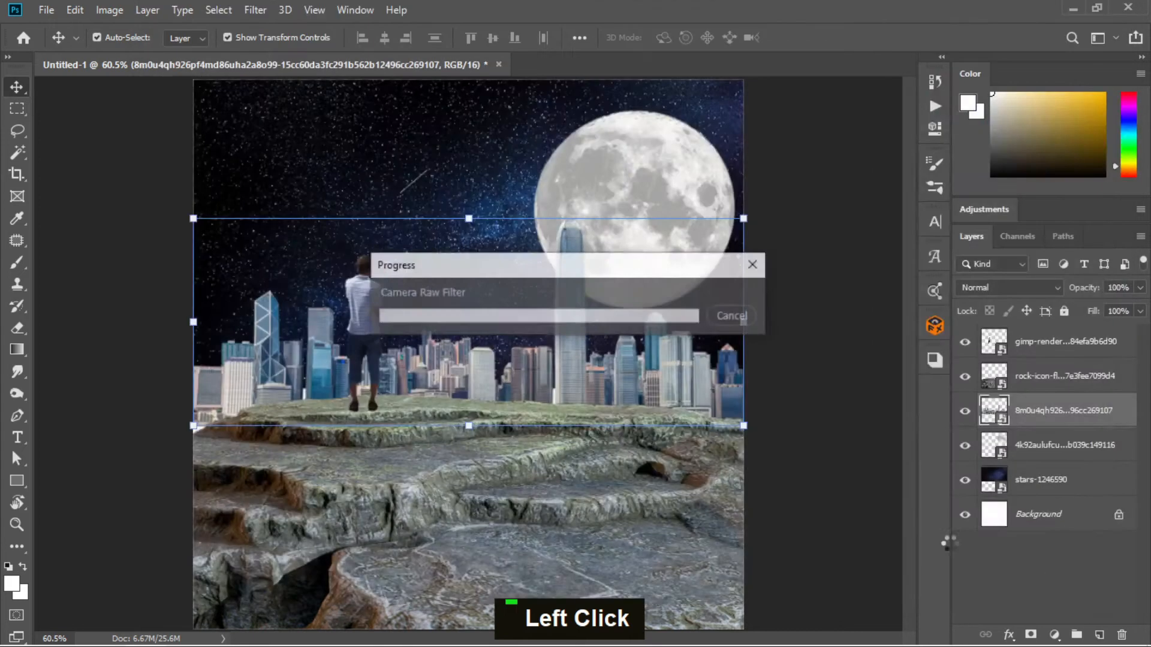
pyautogui.click(805, 365)
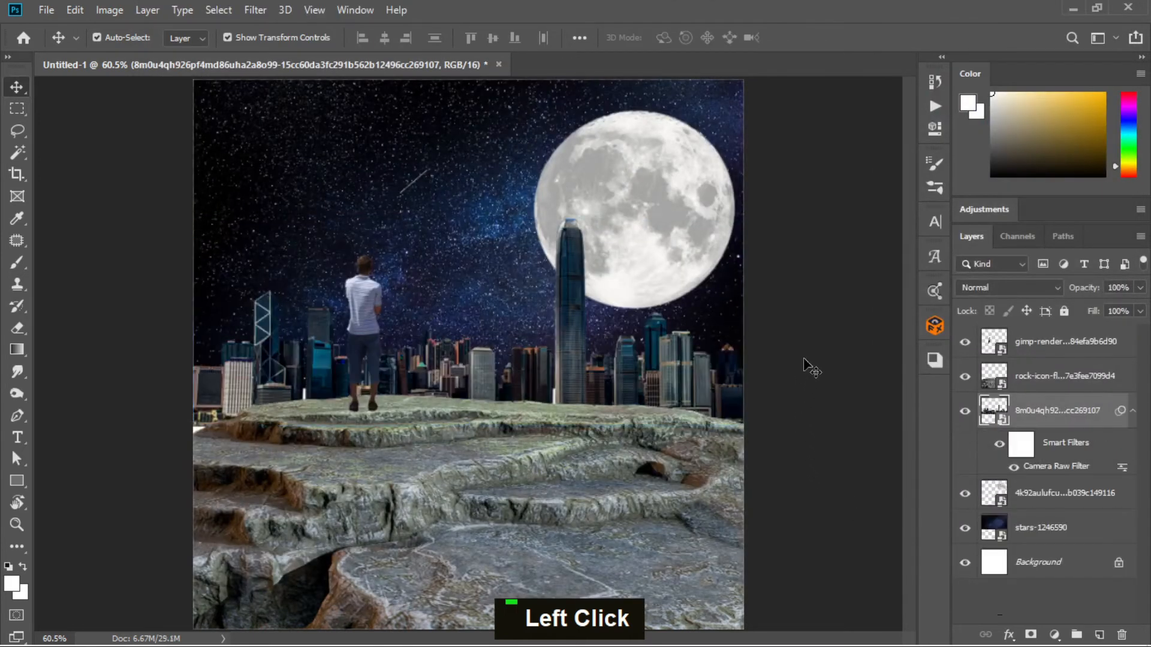
# Start a Camera Raw Filter on the rock layer with Exposure -1.65, Contrast +19 and Highlights +61.
pyautogui.click(539, 461)
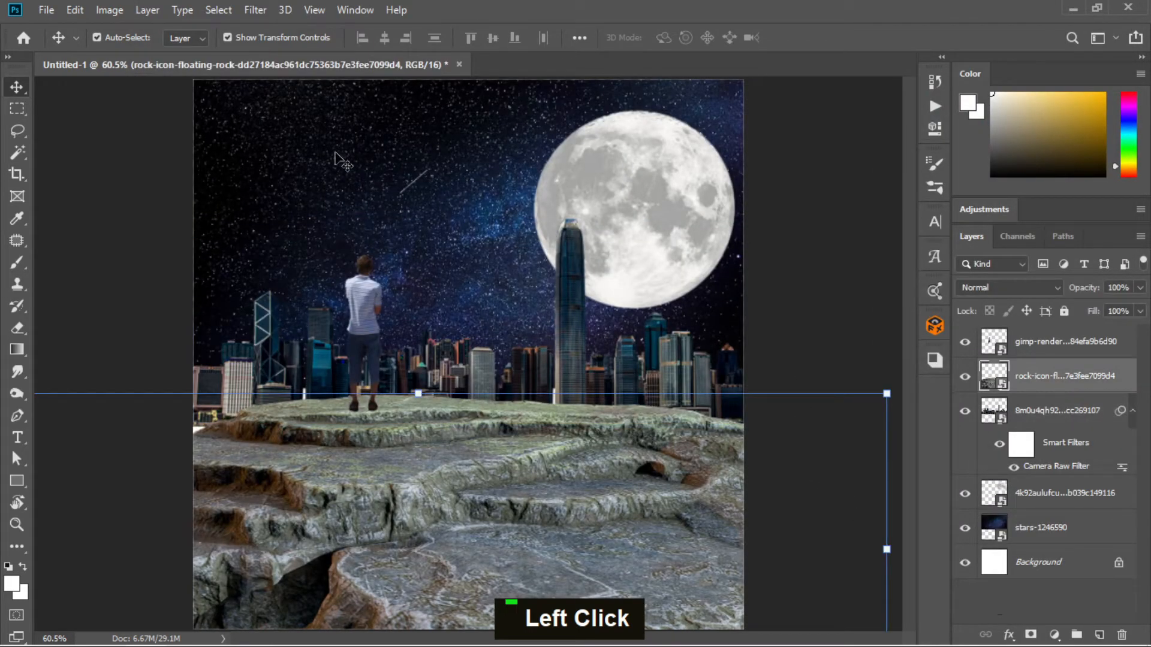
pyautogui.click(256, 9)
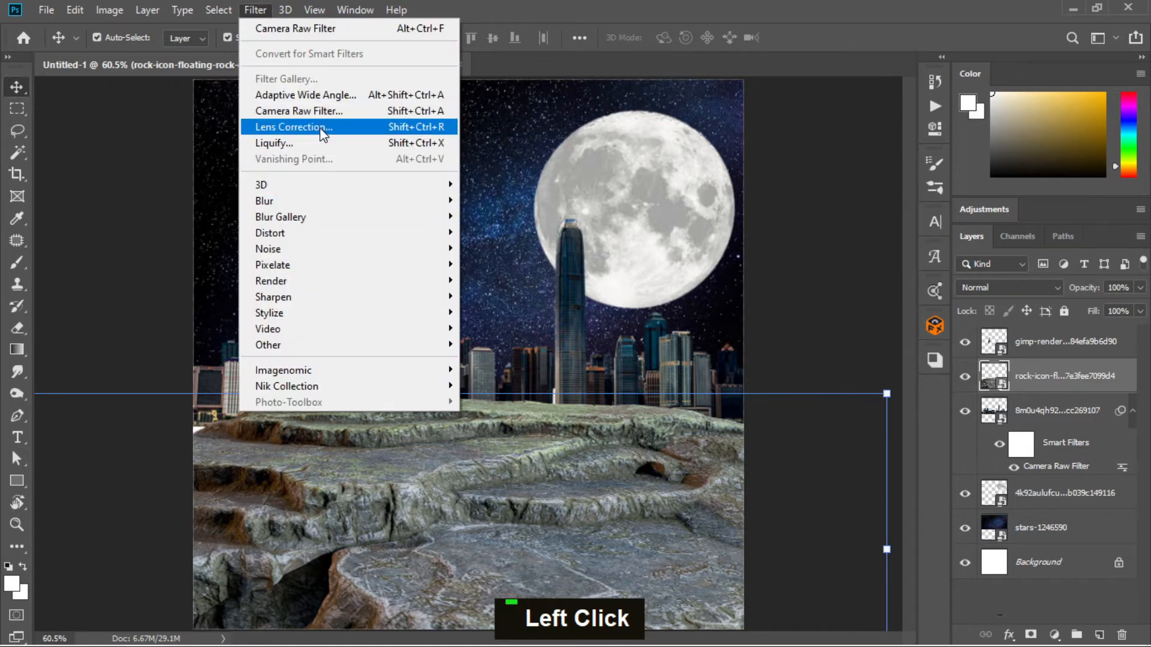
pyautogui.click(306, 110)
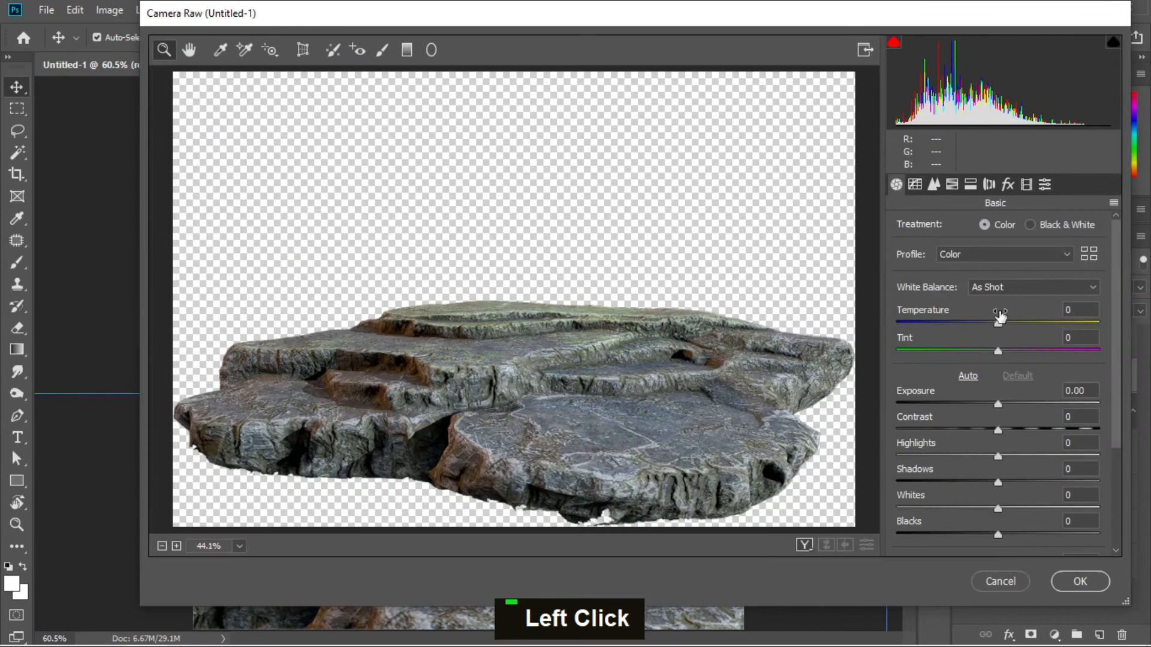
pyautogui.moveTo(998, 406); pyautogui.dragTo(966, 407)
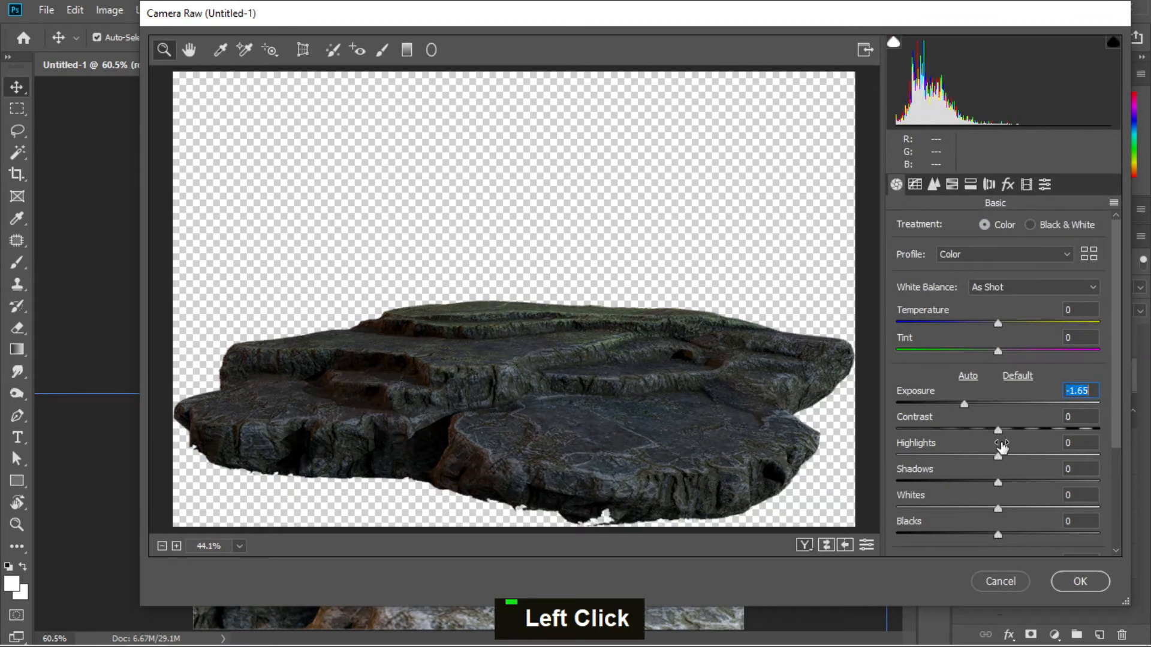
pyautogui.moveTo(1006, 432); pyautogui.dragTo(1017, 432)
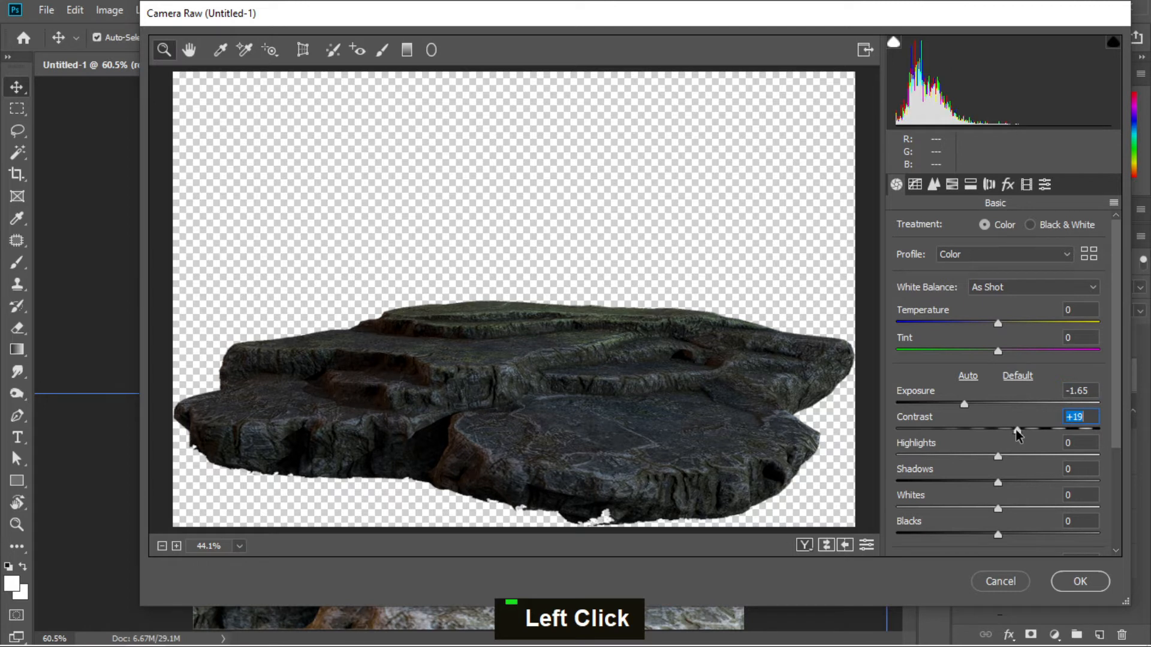
pyautogui.scroll(-1, 1012, 428)
pyautogui.moveTo(998, 415); pyautogui.dragTo(1059, 420)
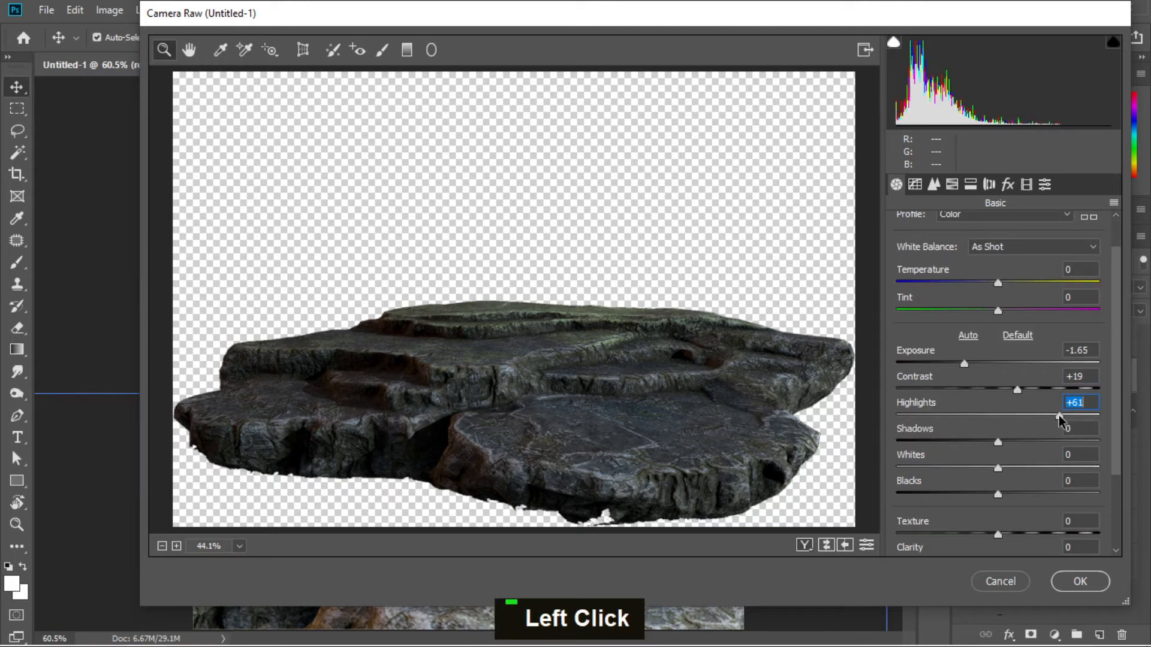
# Set the rock's Texture to +39 and Clarity to +58, apply the filter and deselect the layer.
pyautogui.scroll(-2, 1013, 432)
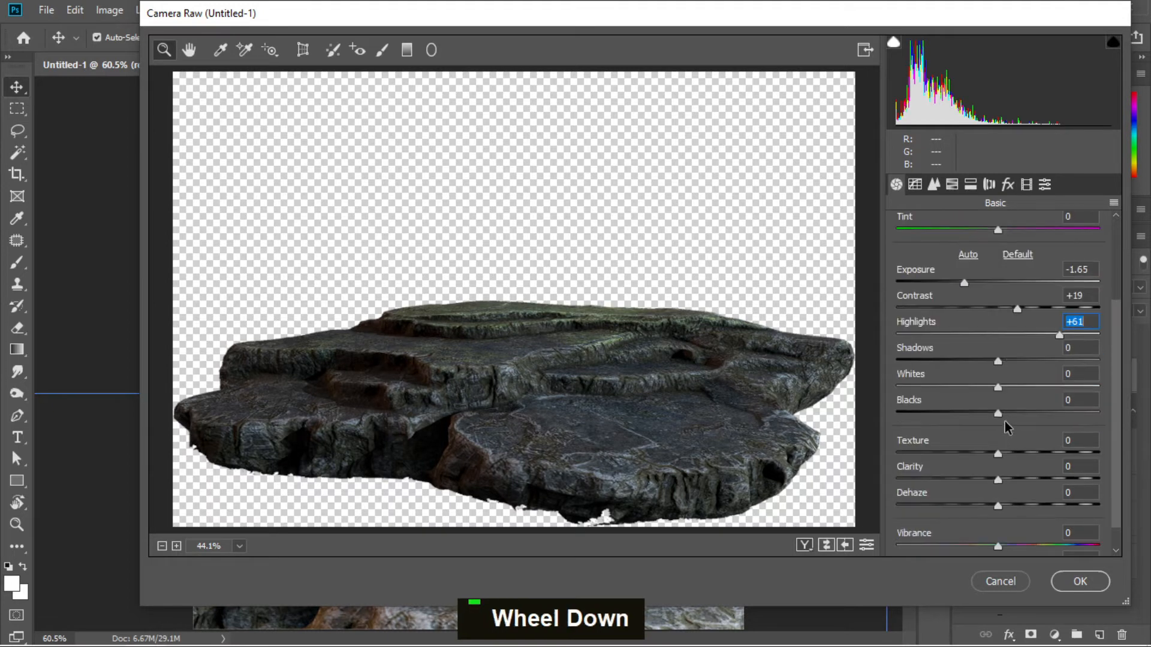
pyautogui.scroll(-1, 1008, 427)
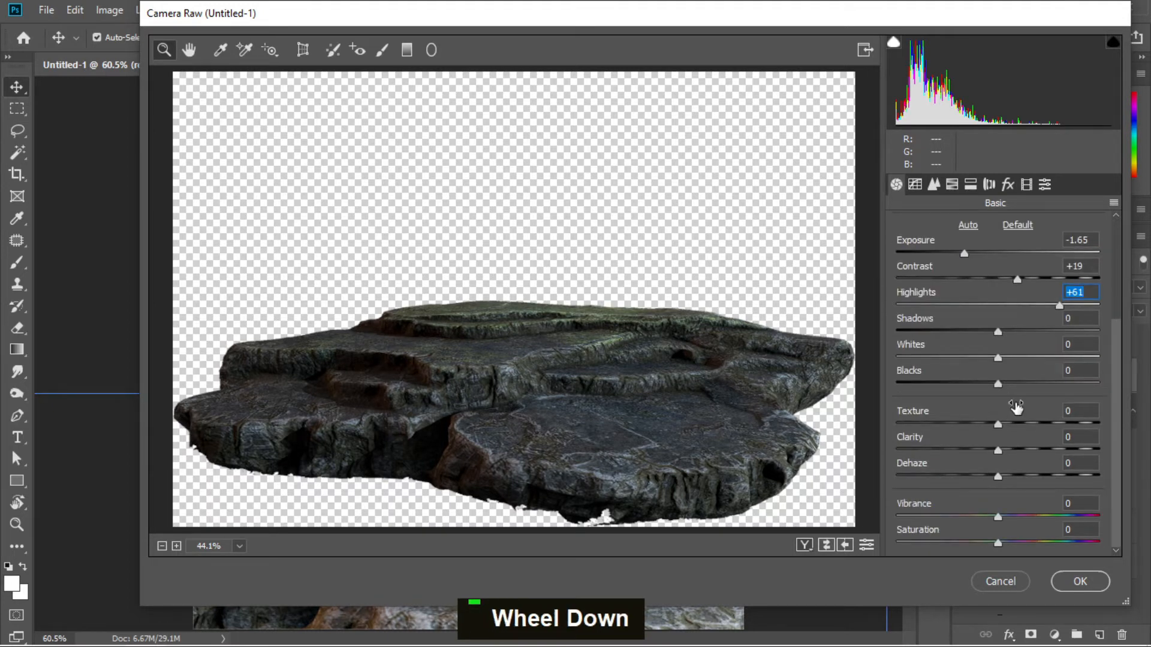
pyautogui.click(1015, 424)
pyautogui.moveTo(1024, 429); pyautogui.dragTo(1057, 457)
pyautogui.click(1005, 456)
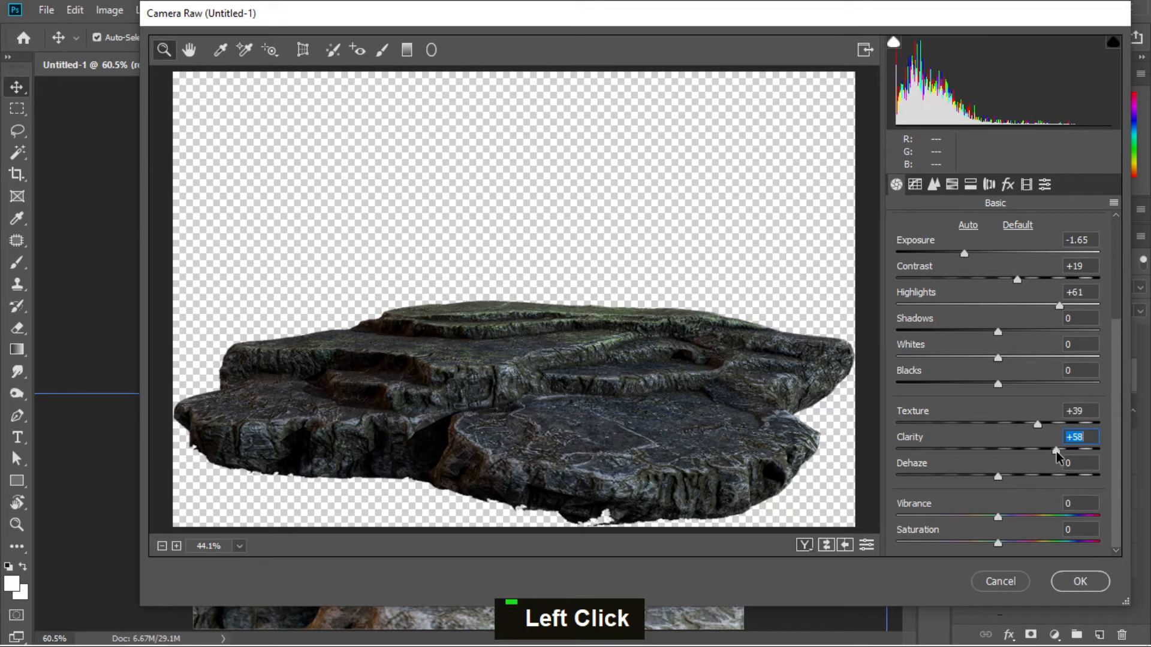
pyautogui.click(1080, 583)
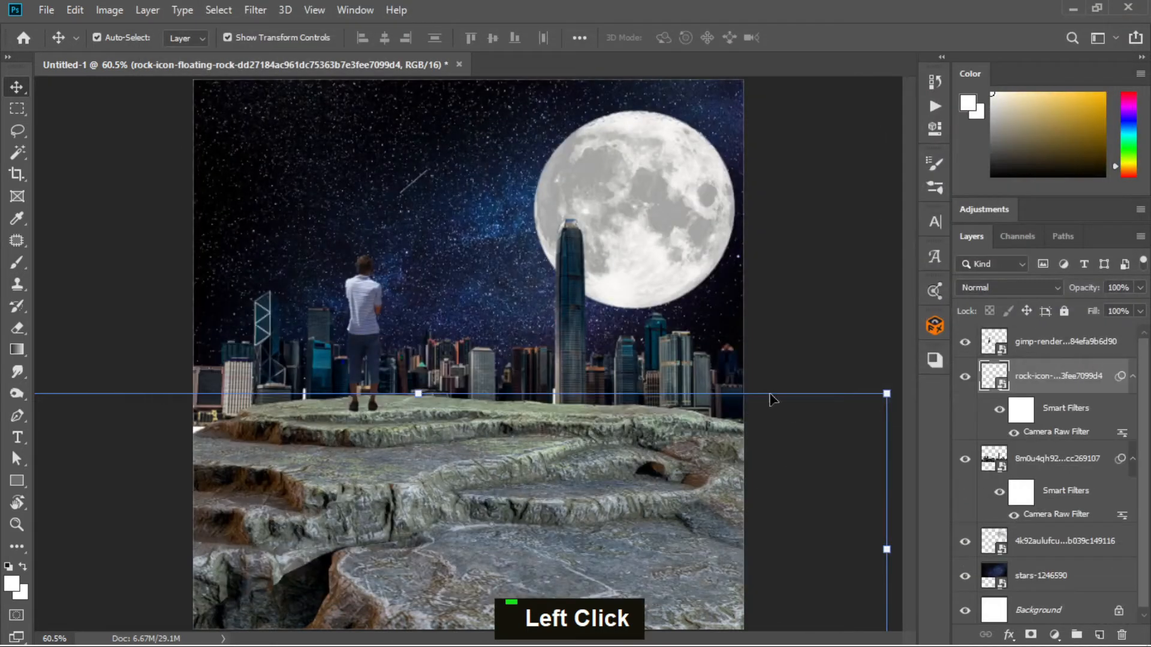
pyautogui.click(795, 296)
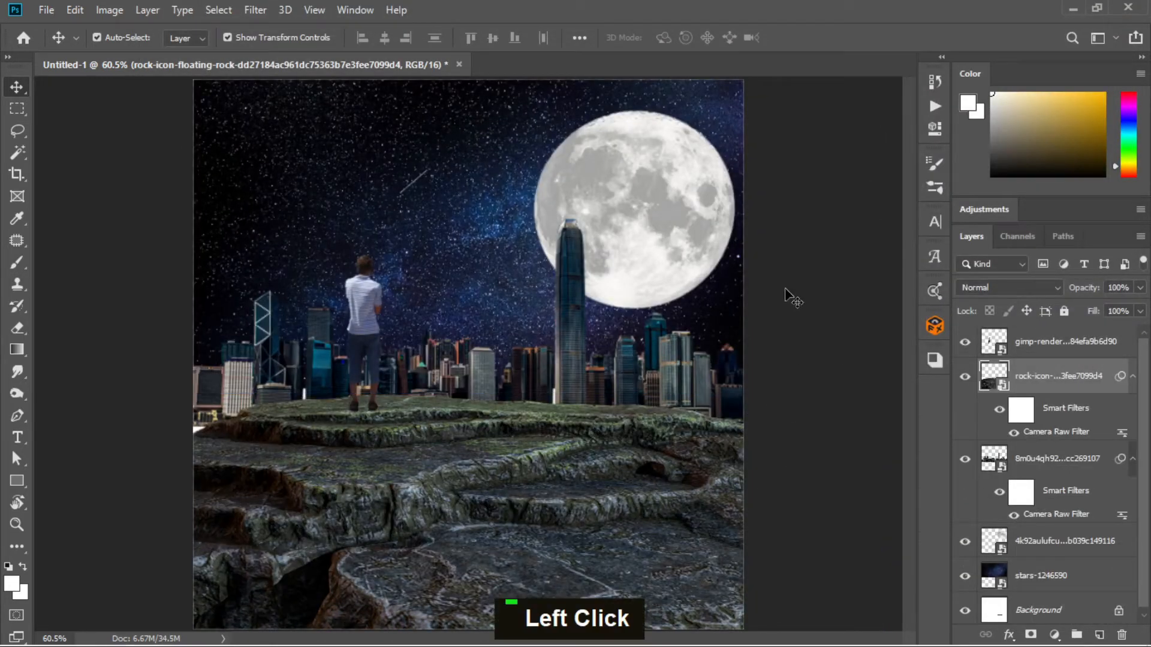
# Start a Camera Raw Filter on the standing man's layer with Exposure -3.35 and Highlights +41.
pyautogui.click(378, 312)
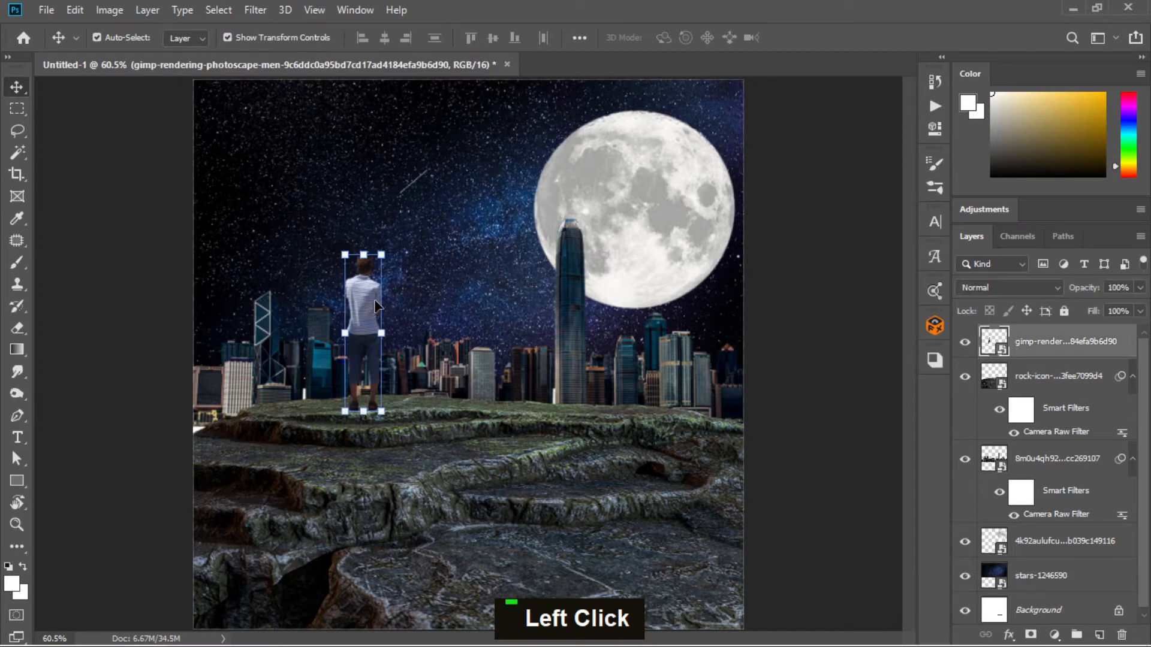
pyautogui.click(257, 11)
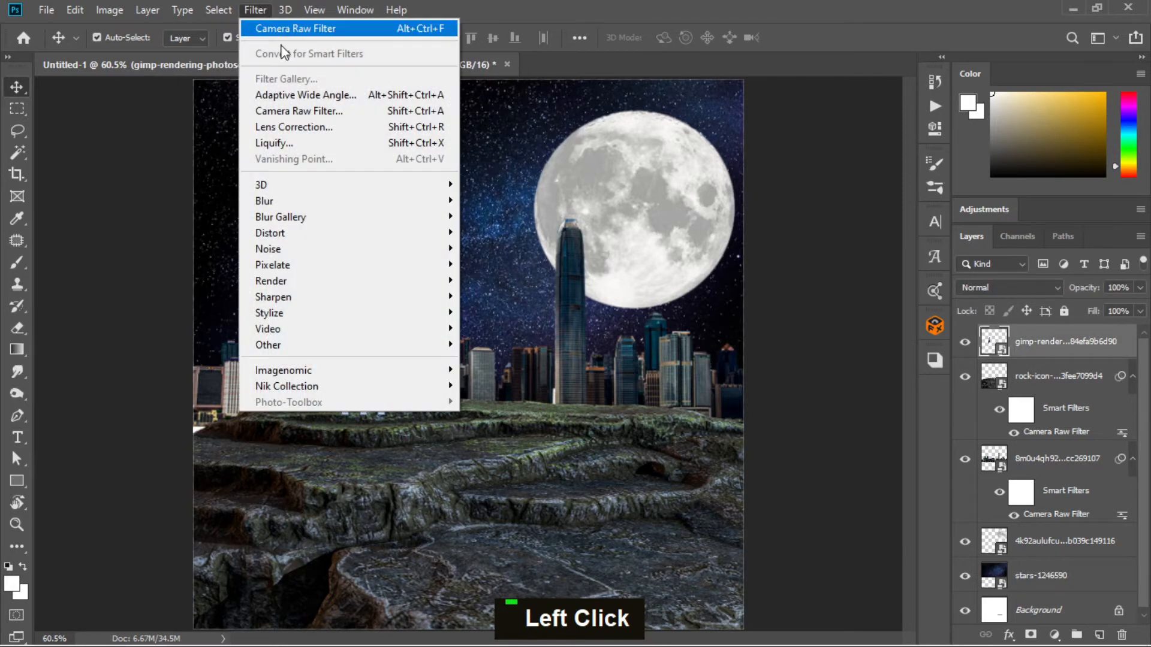
pyautogui.click(309, 111)
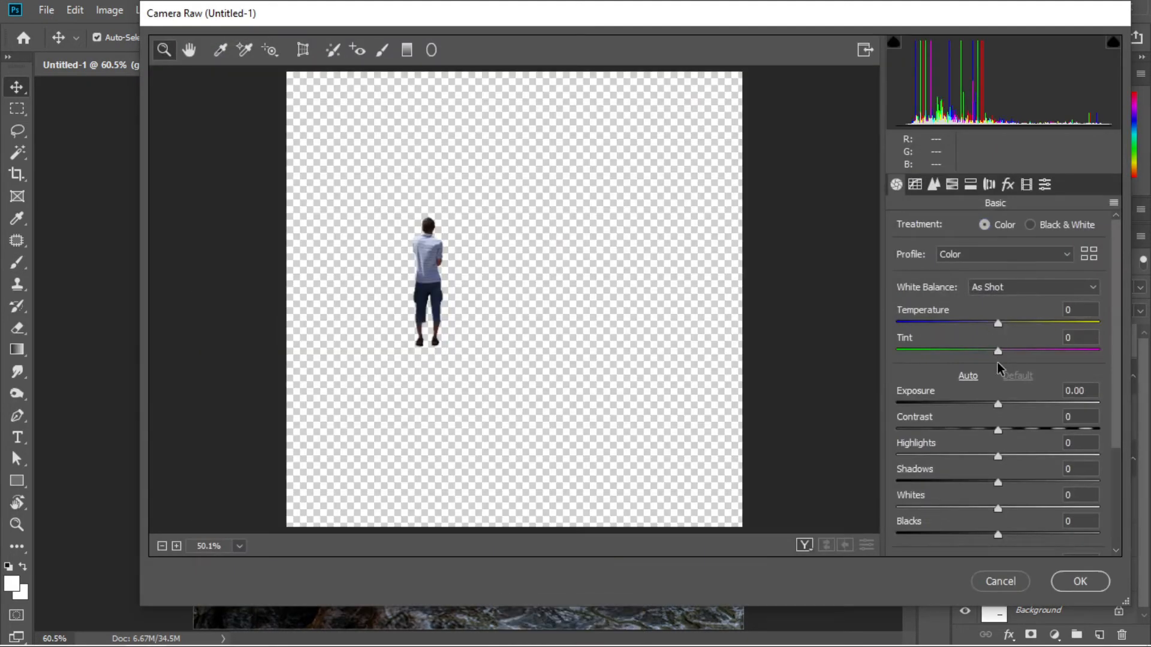
pyautogui.moveTo(997, 405); pyautogui.dragTo(930, 410)
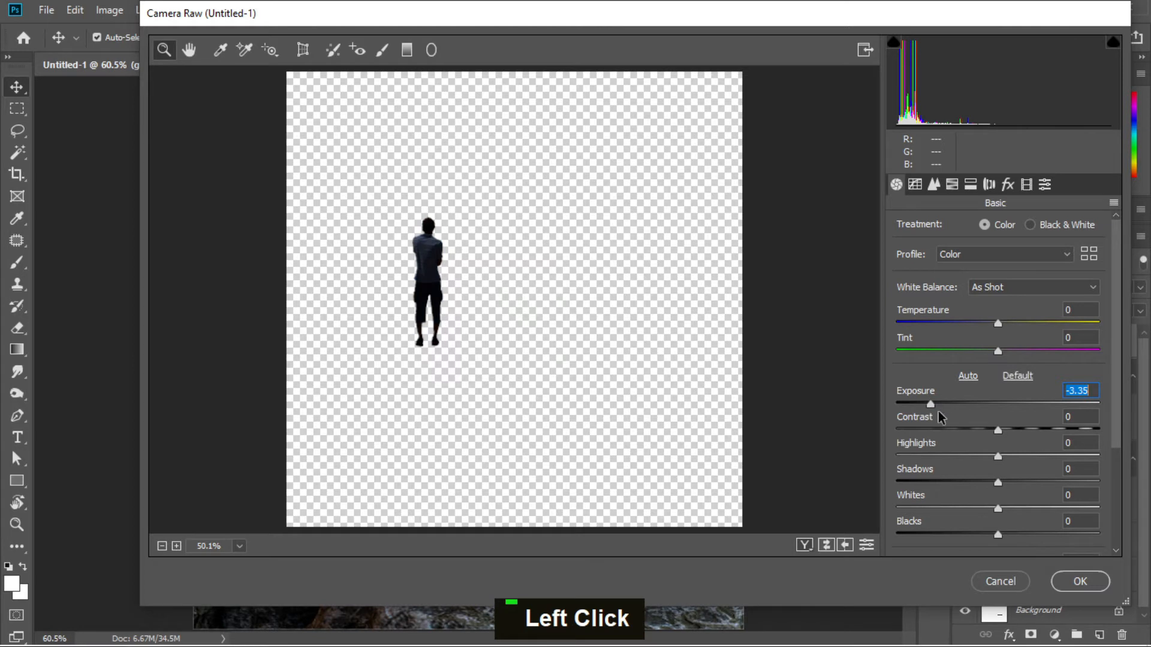
pyautogui.scroll(-1, 990, 474)
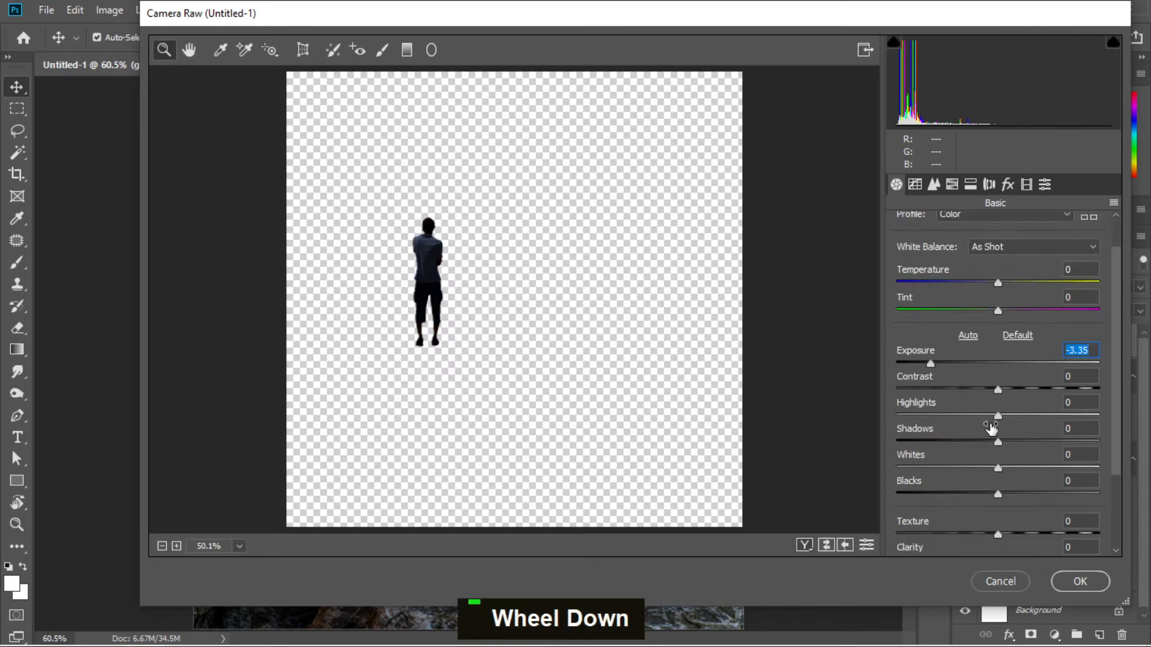
pyautogui.moveTo(1001, 415); pyautogui.dragTo(1044, 426)
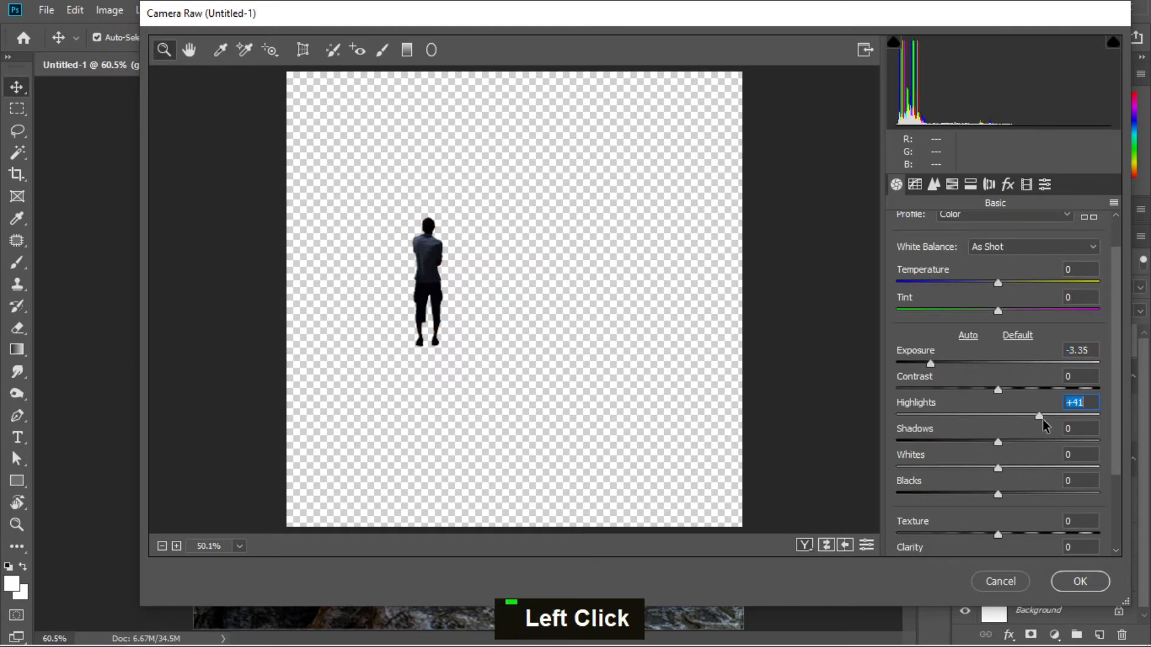
# Set the man's Texture to +12 and Clarity to +13, and apply the Camera Raw Filter.
pyautogui.scroll(-2, 1009, 465)
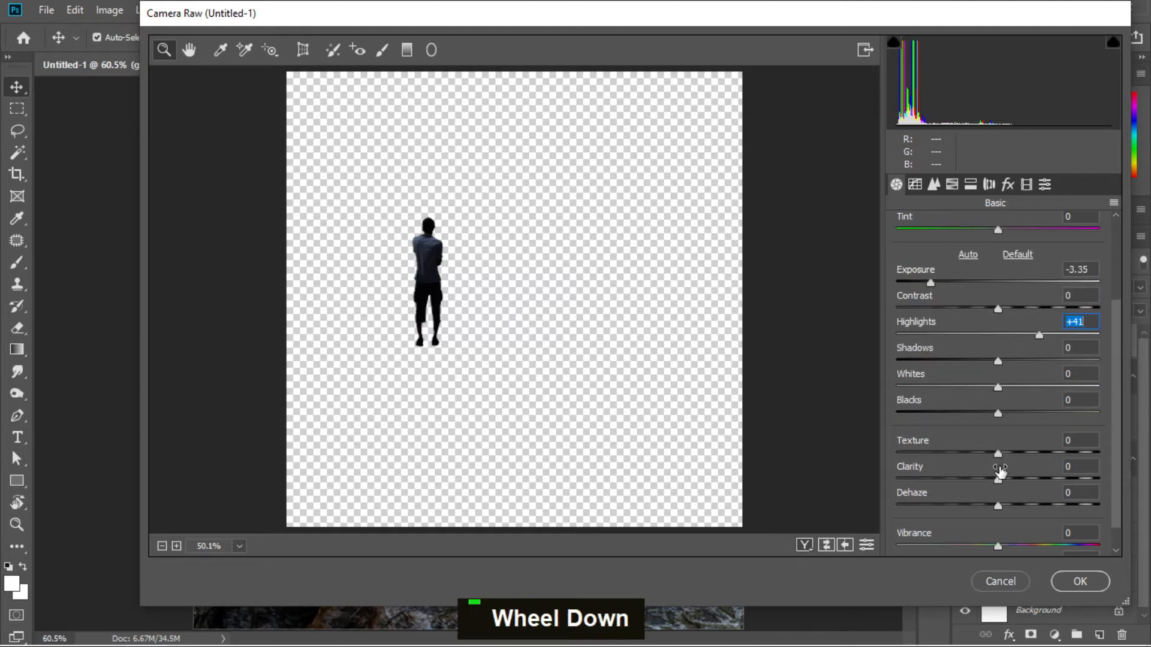
pyautogui.moveTo(998, 455); pyautogui.dragTo(1016, 485)
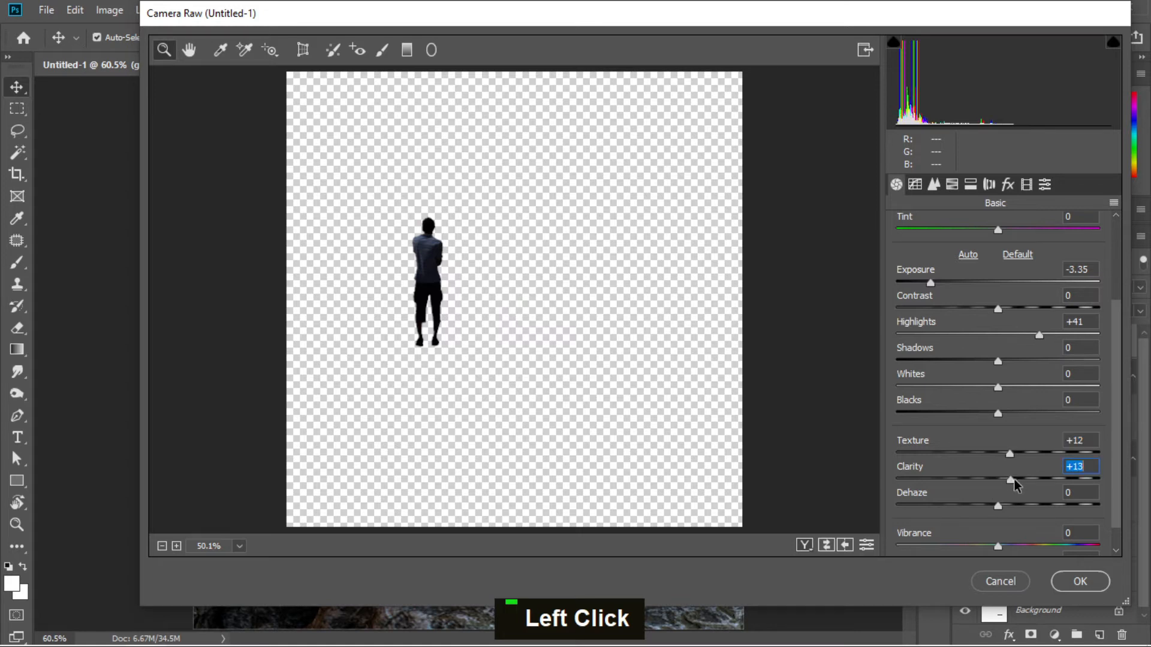
pyautogui.scroll(-1, 1008, 467)
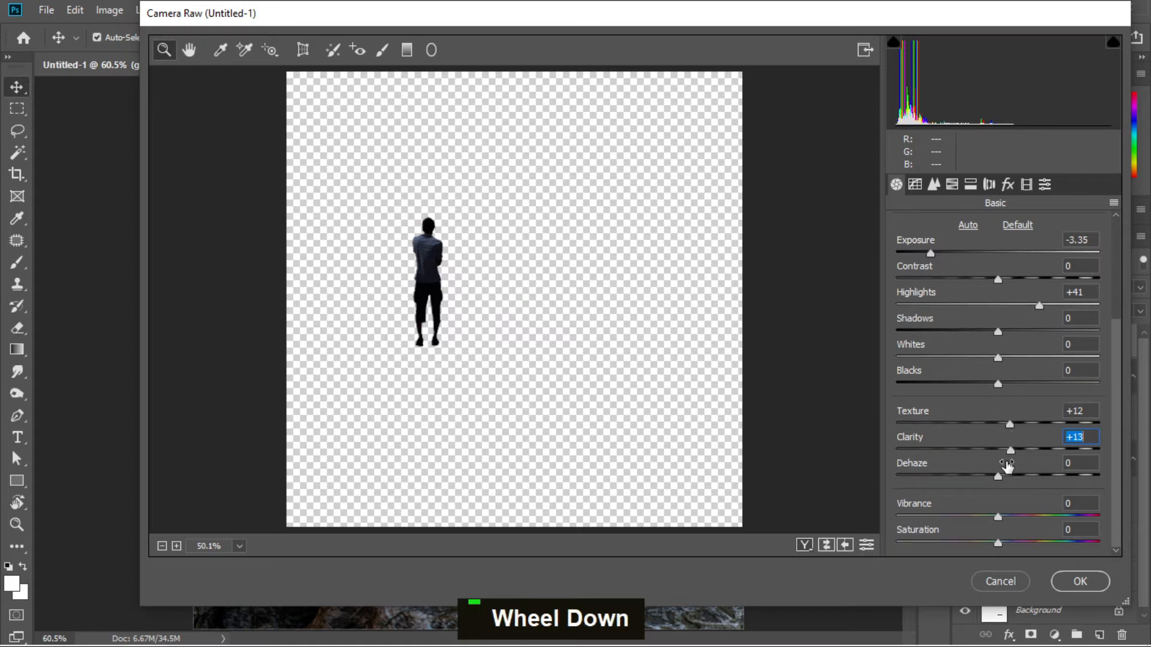
pyautogui.click(1080, 581)
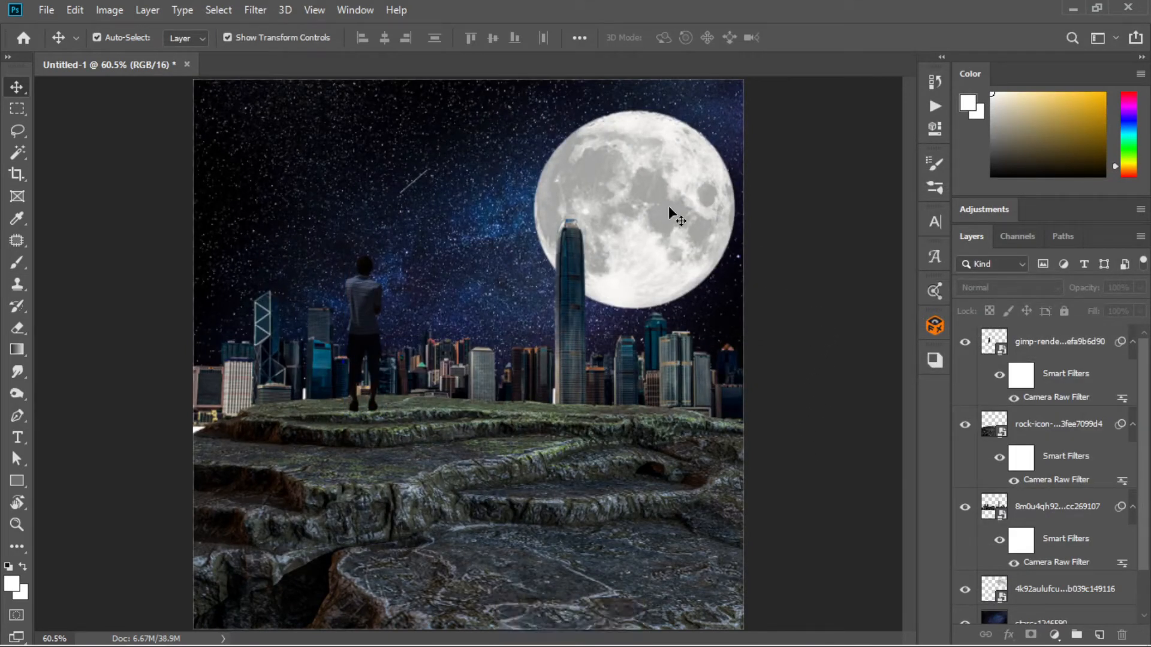
# Select the moon's layer and open its layer style settings, leaving Inner Shadow off.
pyautogui.scroll(-1, 778, 344)
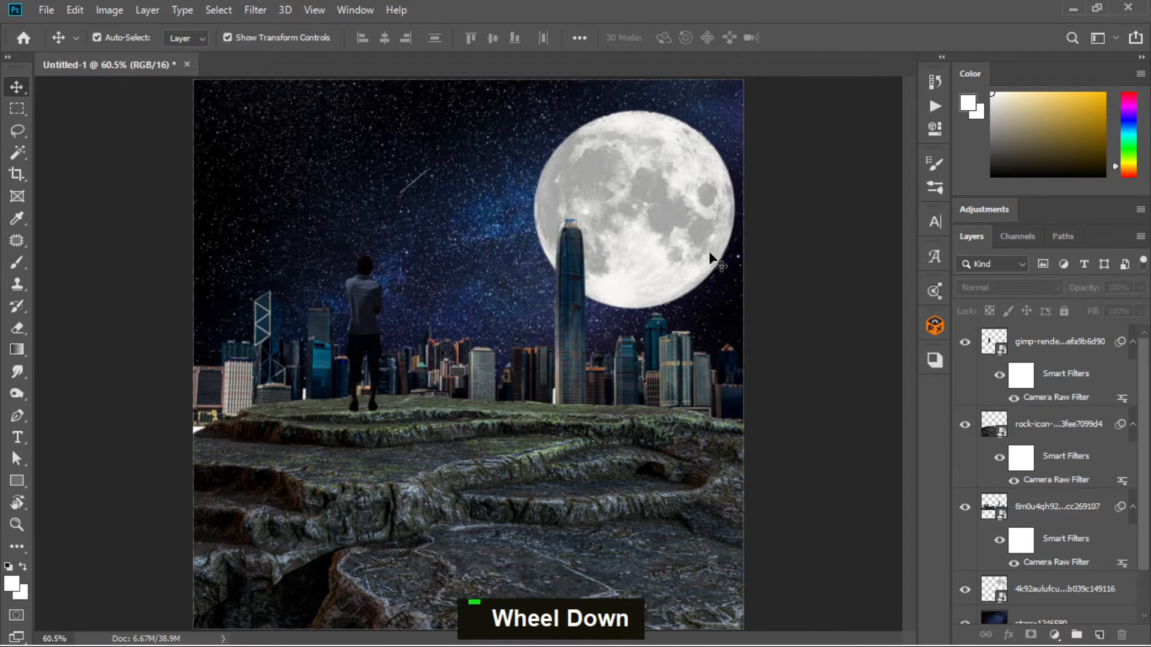
pyautogui.click(362, 306)
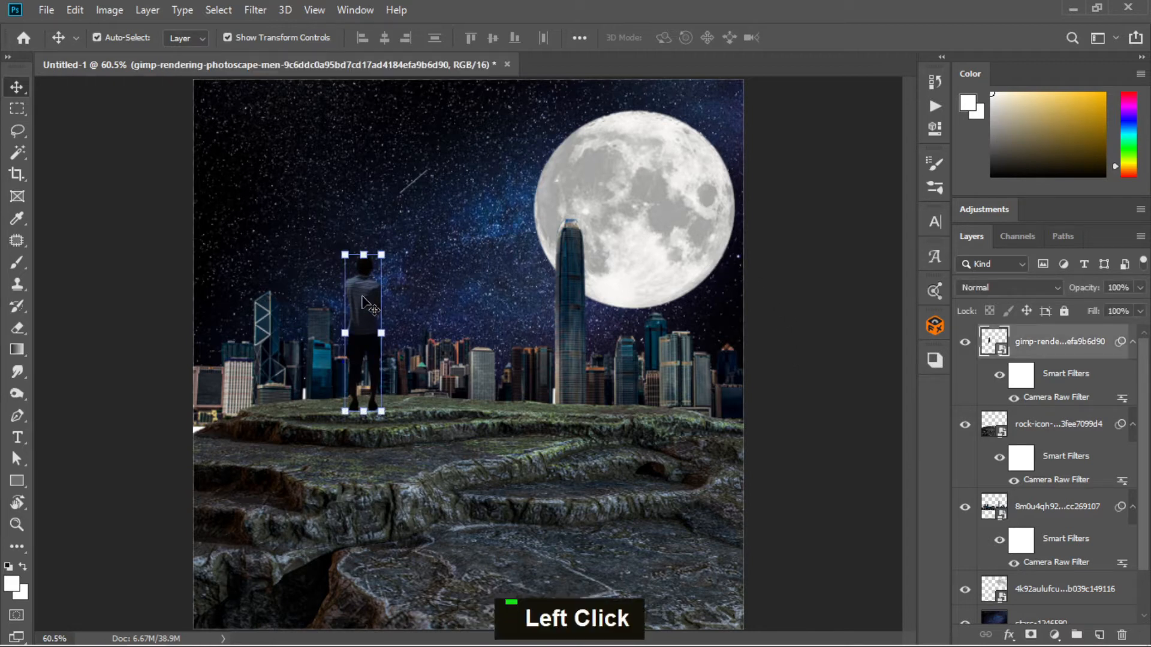
pyautogui.click(676, 226)
pyautogui.scroll(-2, 1112, 562)
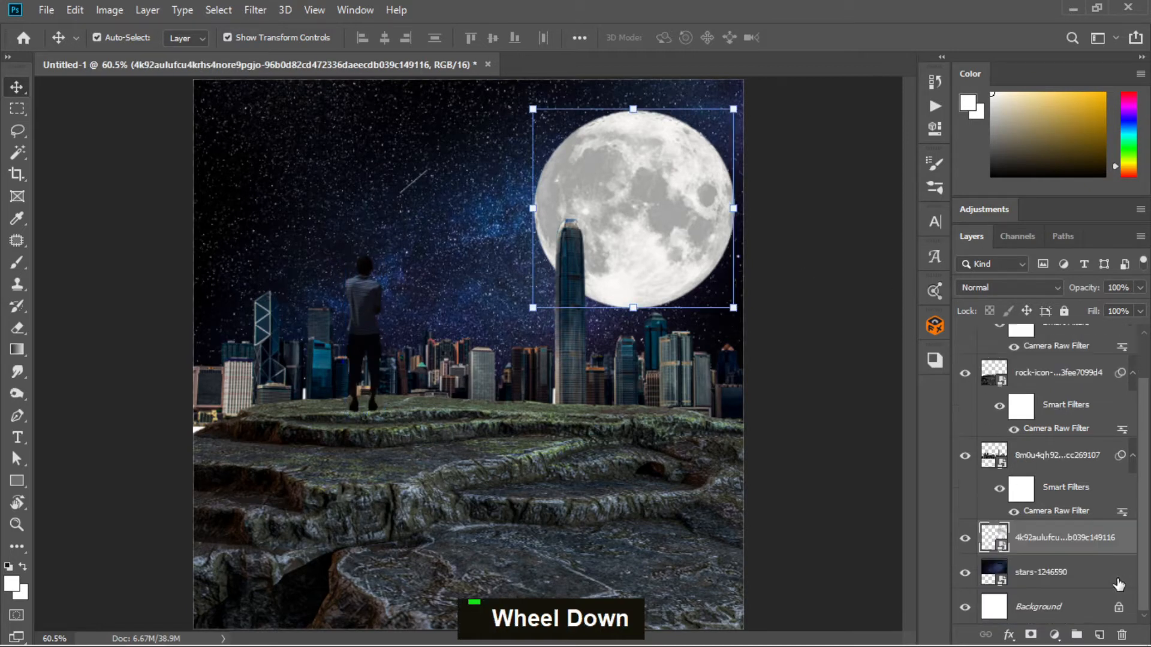
pyautogui.click(1123, 531)
pyautogui.doubleClick(1123, 531)
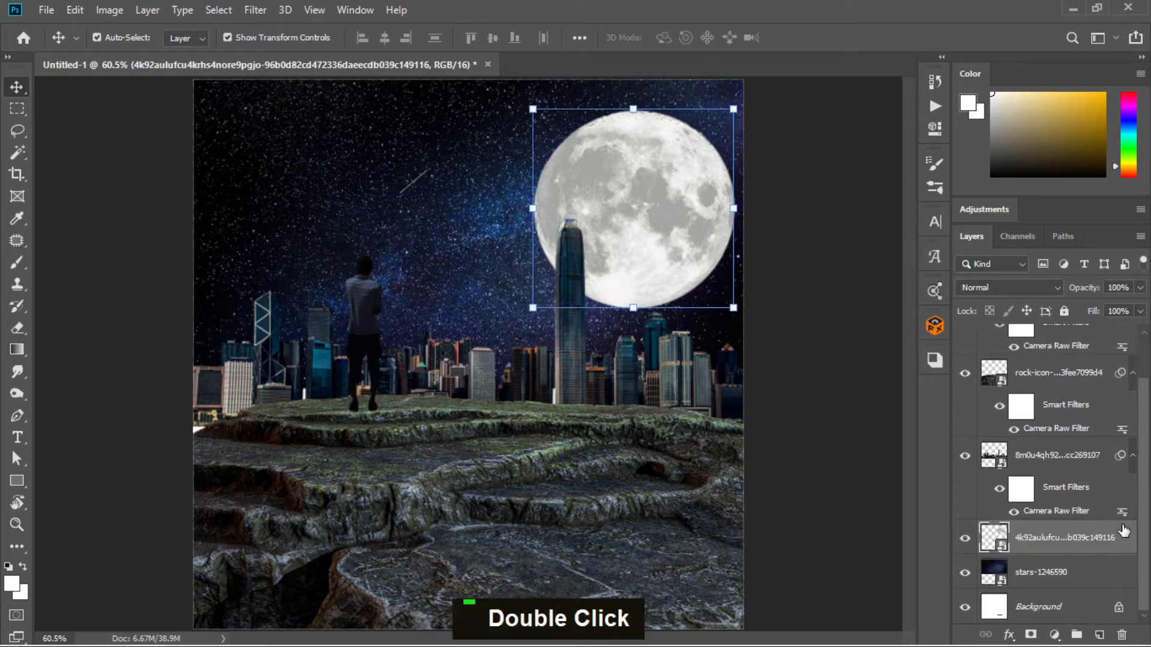
pyautogui.moveTo(785, 23); pyautogui.dragTo(1027, 52)
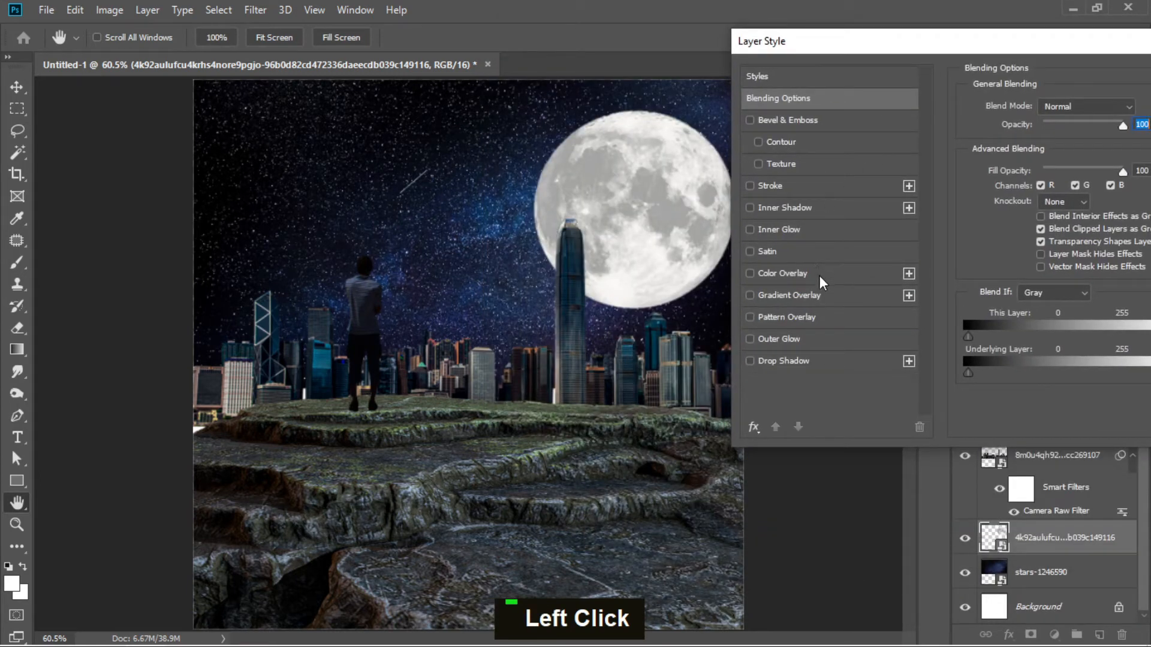
pyautogui.click(817, 208)
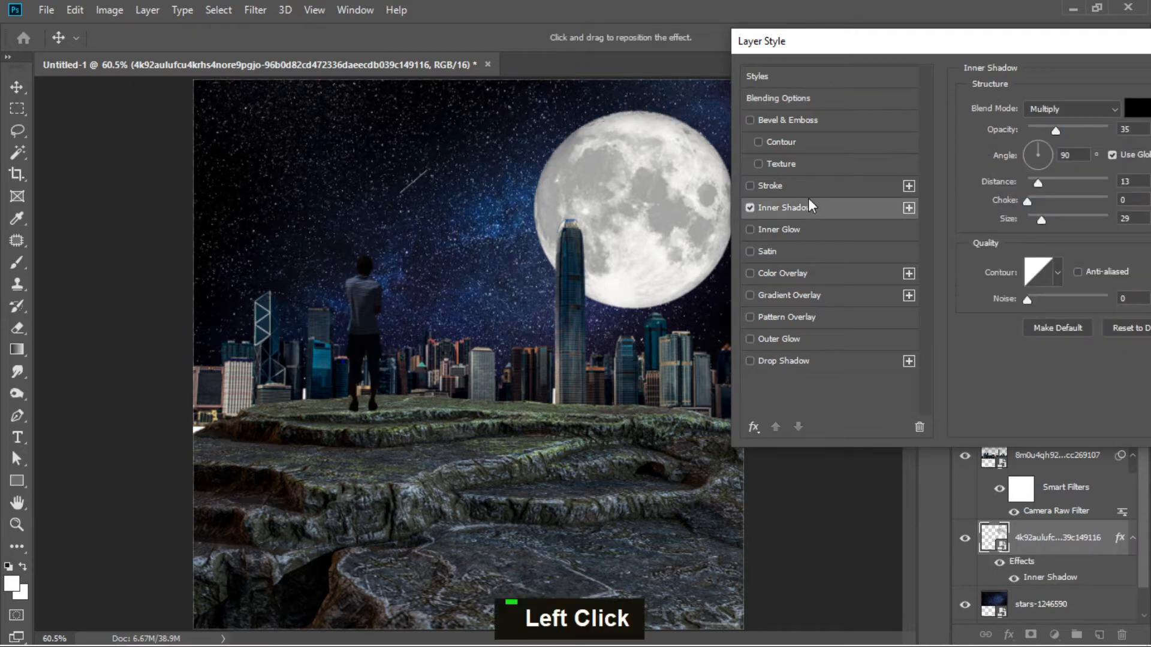
pyautogui.click(750, 208)
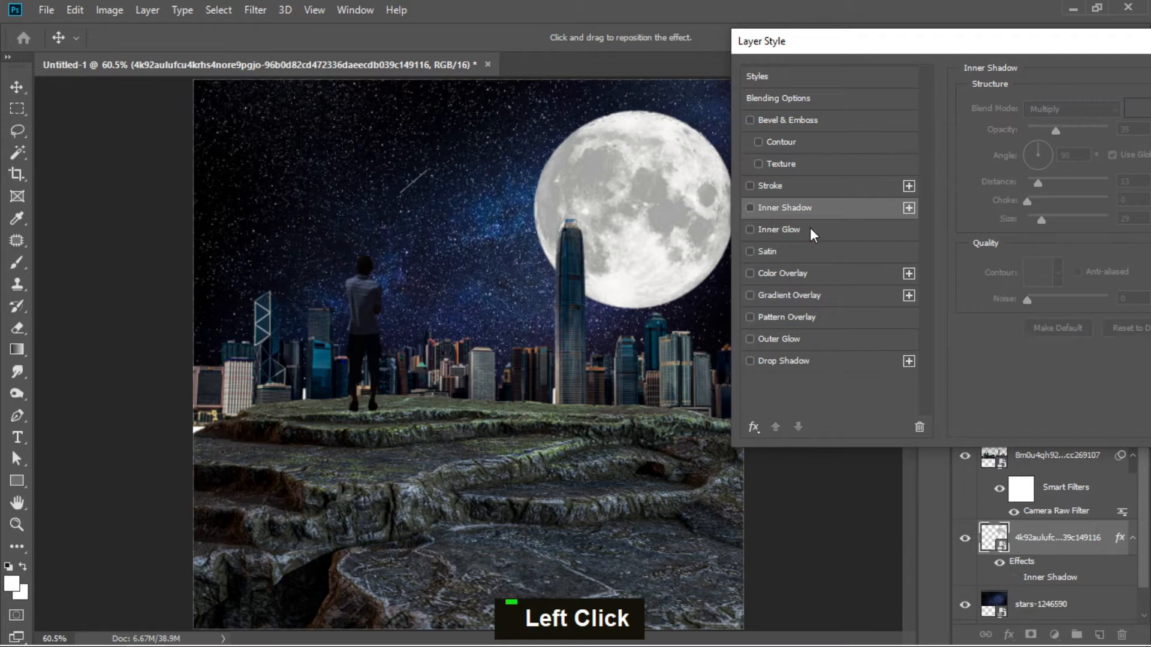
# Add an Inner Glow to the moon in light yellow, colour fffd7f.
pyautogui.click(811, 229)
pyautogui.click(1007, 165)
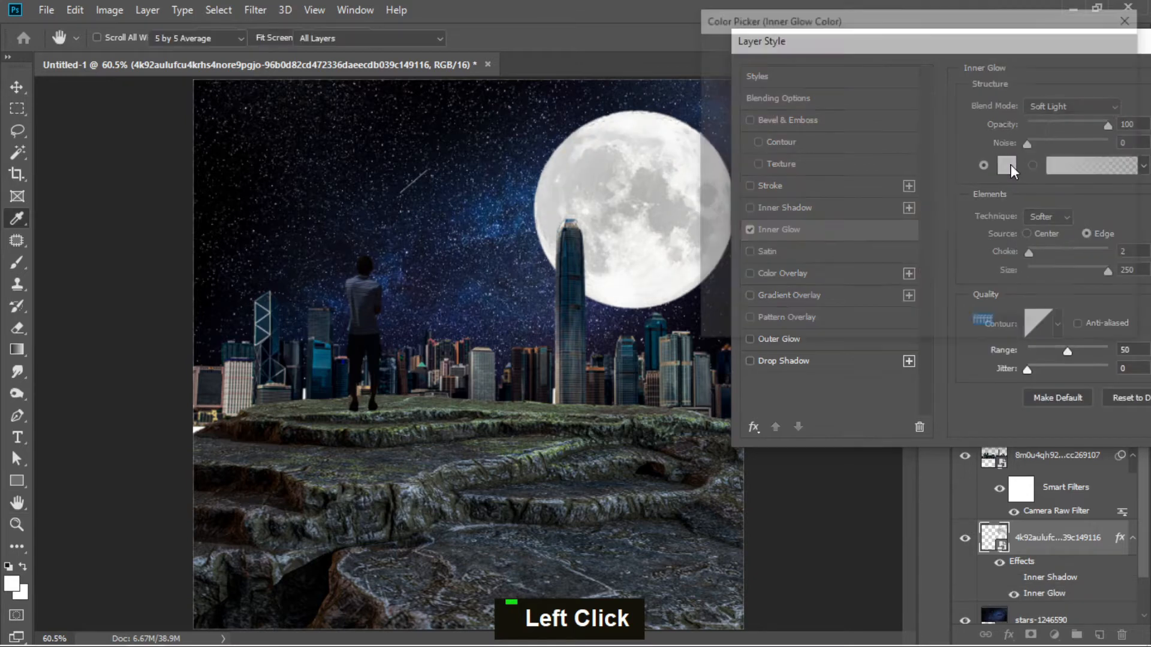
pyautogui.click(944, 237)
pyautogui.moveTo(850, 81)
pyautogui.mouseDown()
pyautogui.moveTo(829, 35)
pyautogui.moveTo(818, 59)
pyautogui.moveTo(812, 32)
pyautogui.mouseUp()
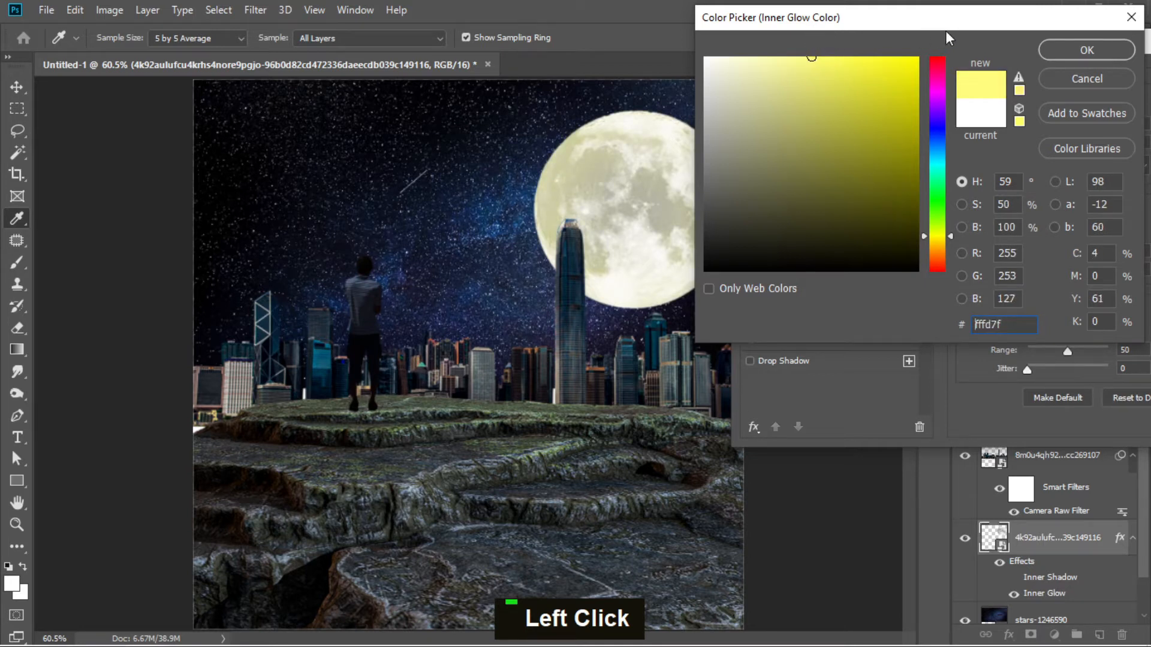
pyautogui.click(1072, 47)
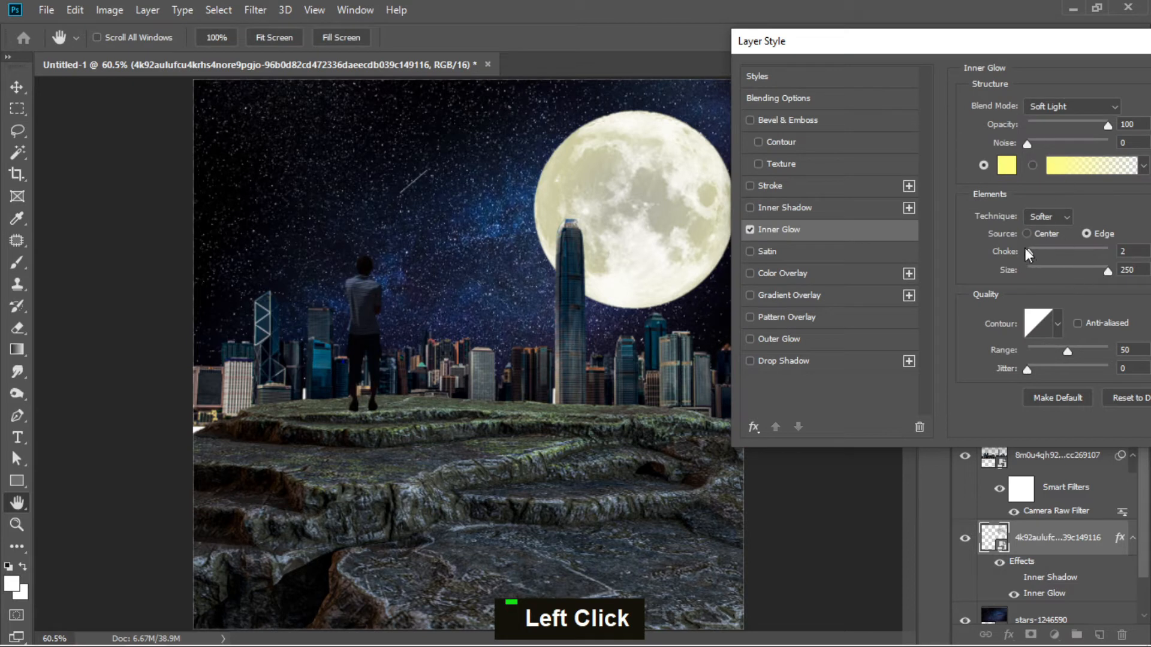
# Set the moon's Inner Glow choke to 100 and its colour to a stronger yellow, fffd5e.
pyautogui.moveTo(1031, 250); pyautogui.dragTo(1094, 268)
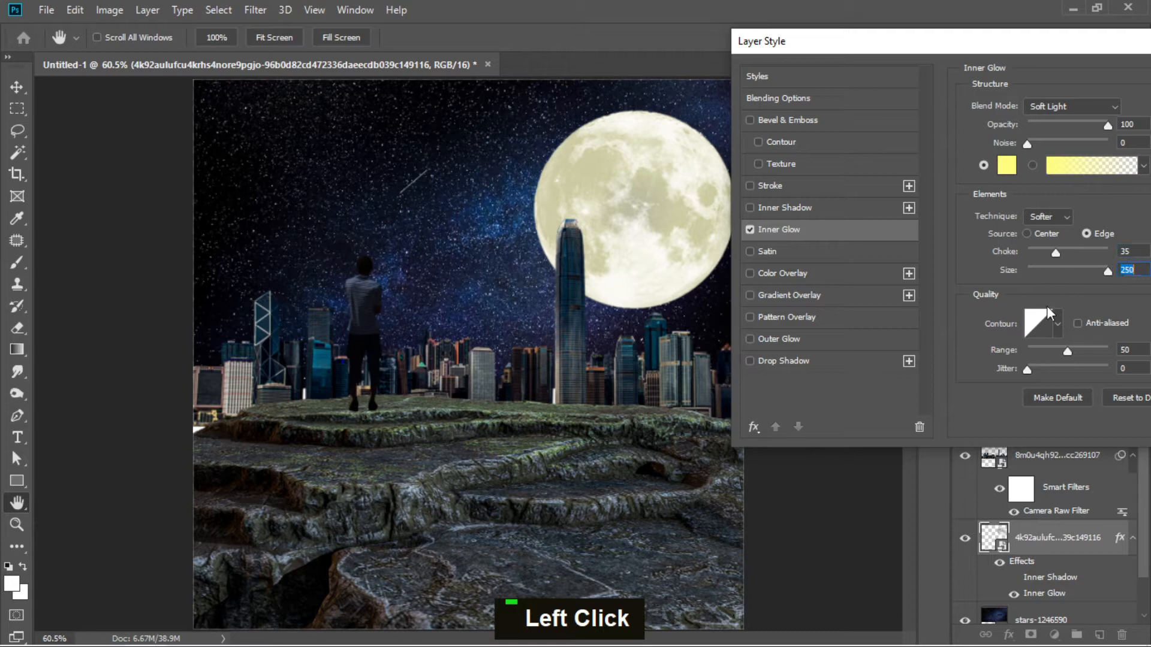
pyautogui.moveTo(1059, 250); pyautogui.dragTo(1090, 252)
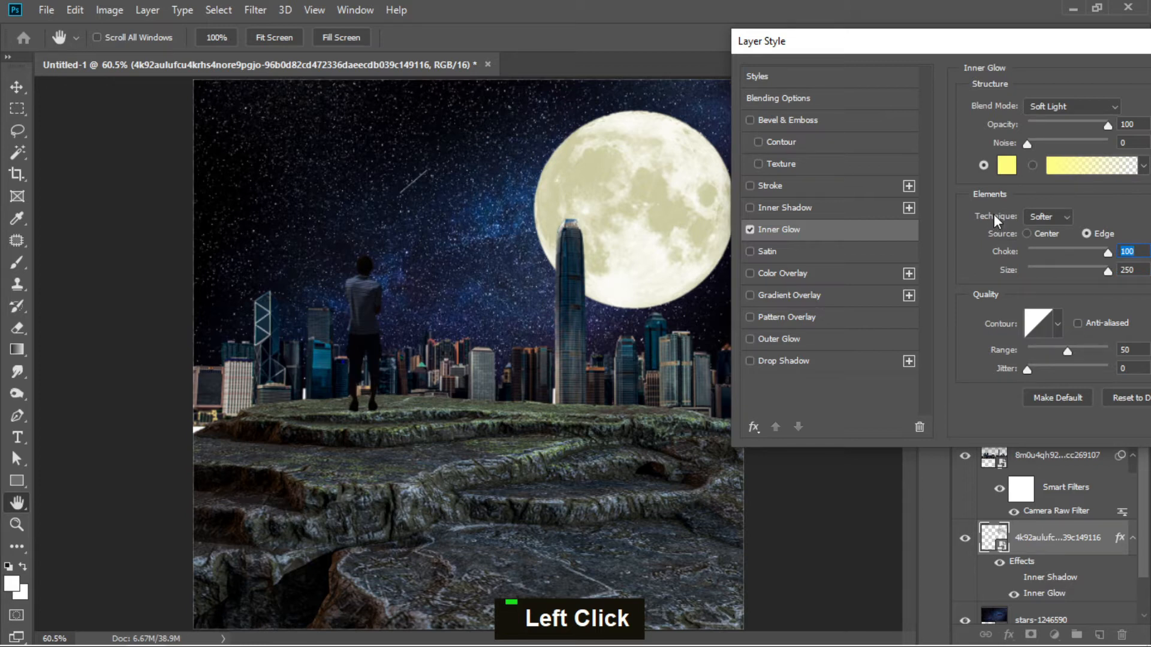
pyautogui.click(1007, 165)
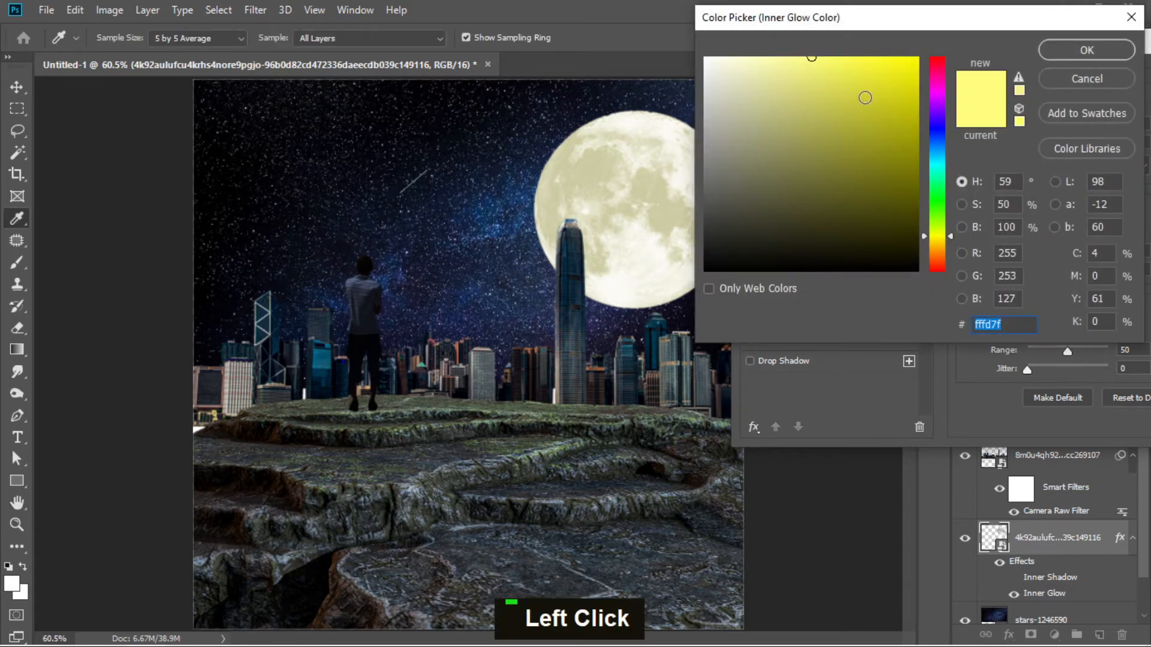
pyautogui.click(839, 56)
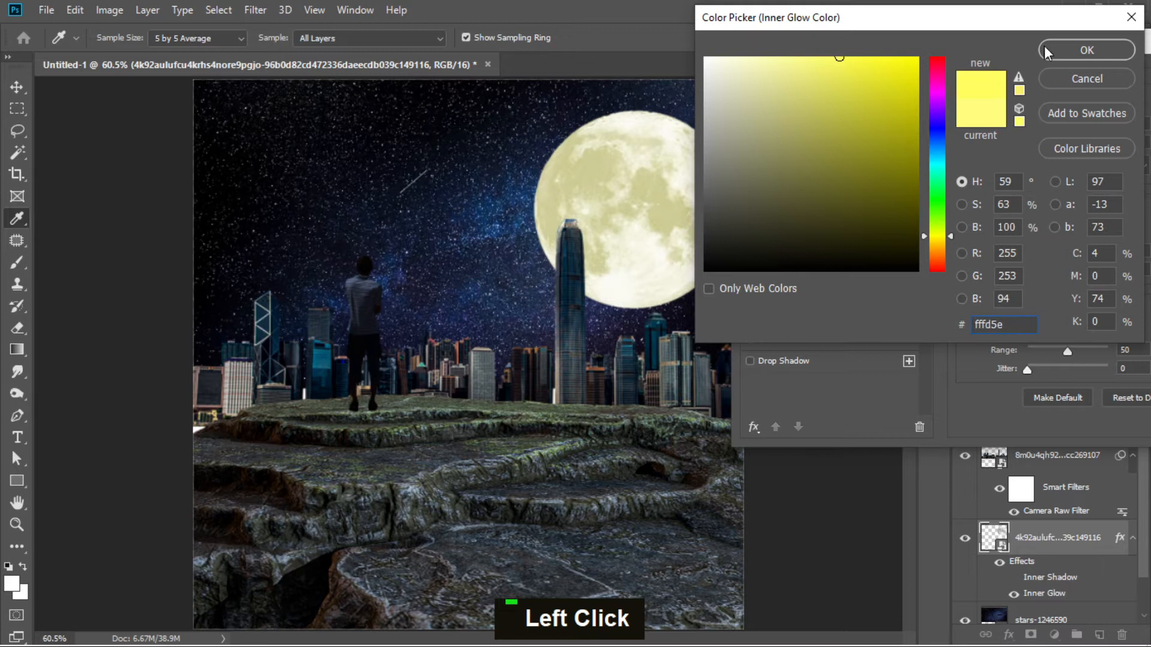
pyautogui.click(1073, 48)
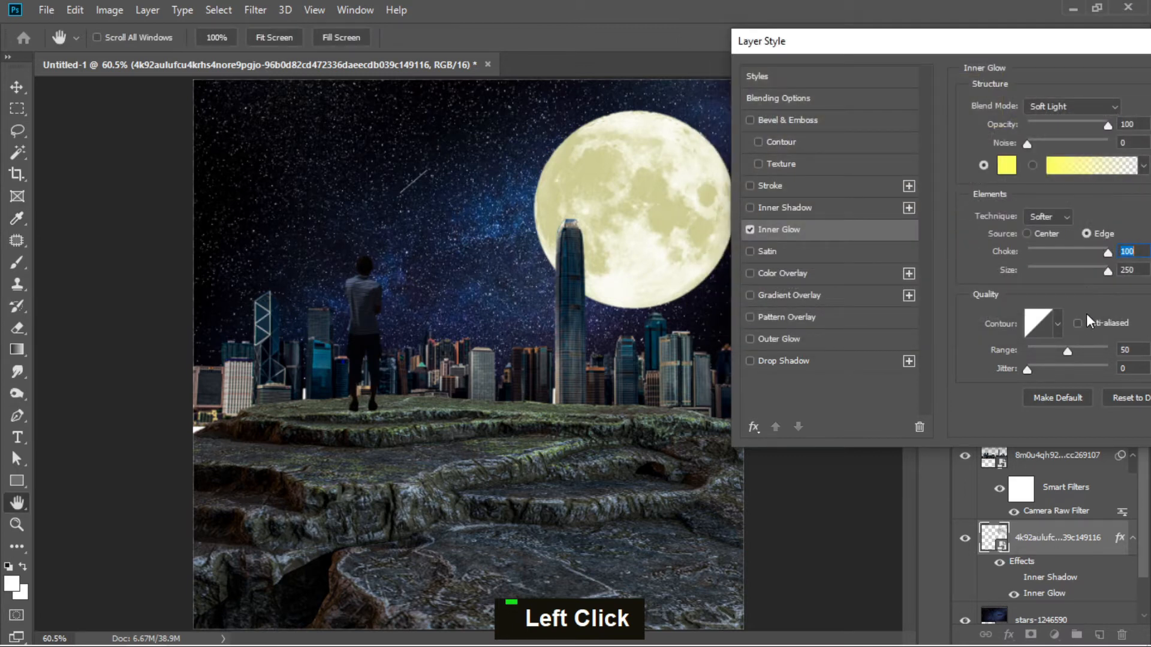
# Set the moon's Inner Glow to Multiply blend mode with an opacity of 51%.
pyautogui.click(1078, 107)
pyautogui.click(1076, 115)
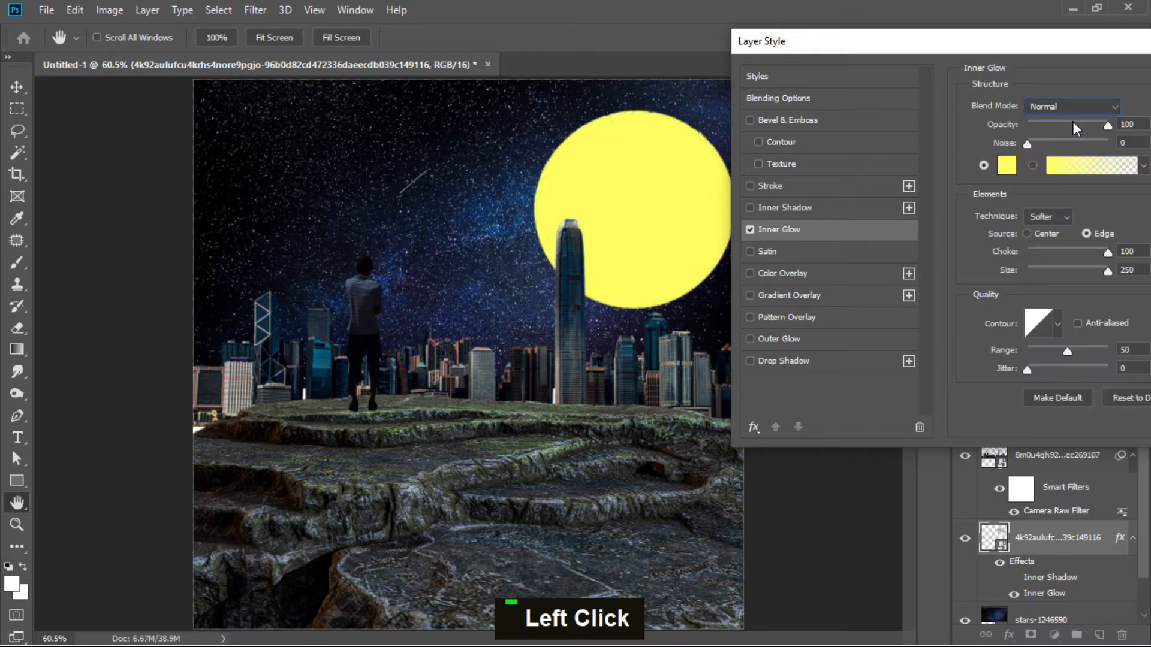
pyautogui.click(1076, 107)
pyautogui.click(1055, 168)
pyautogui.moveTo(1108, 125); pyautogui.dragTo(1067, 124)
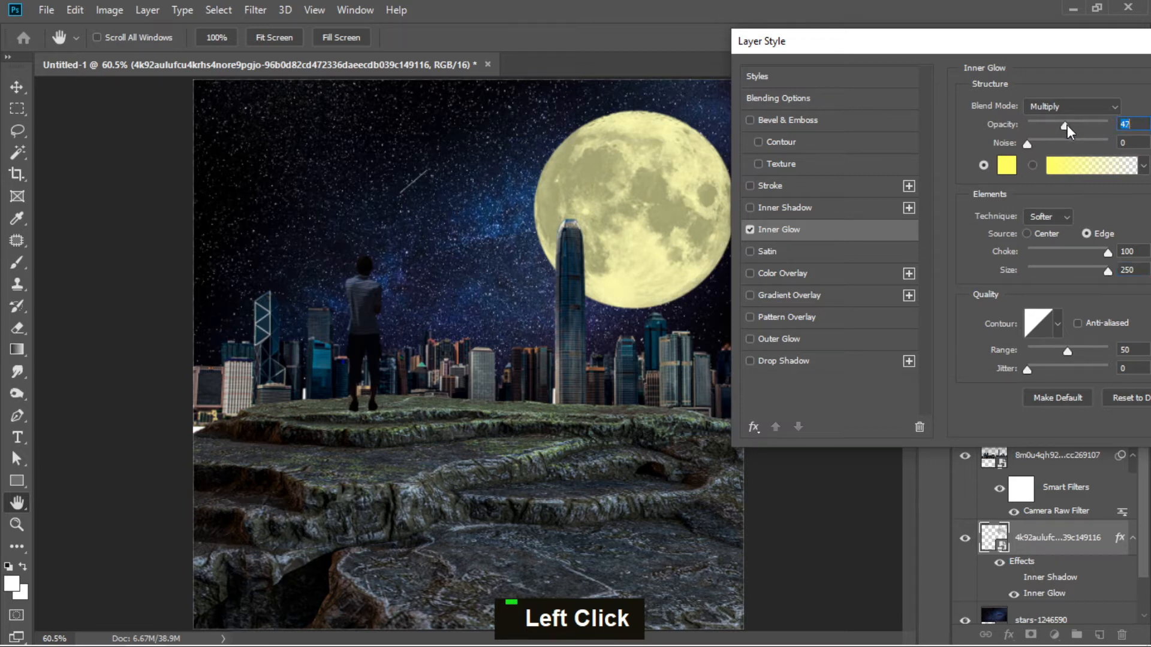
pyautogui.moveTo(1066, 128); pyautogui.dragTo(1070, 128)
# Add a yellow Outer Glow to the moon with spread 0% and size 73 px.
pyautogui.click(812, 340)
pyautogui.click(1008, 162)
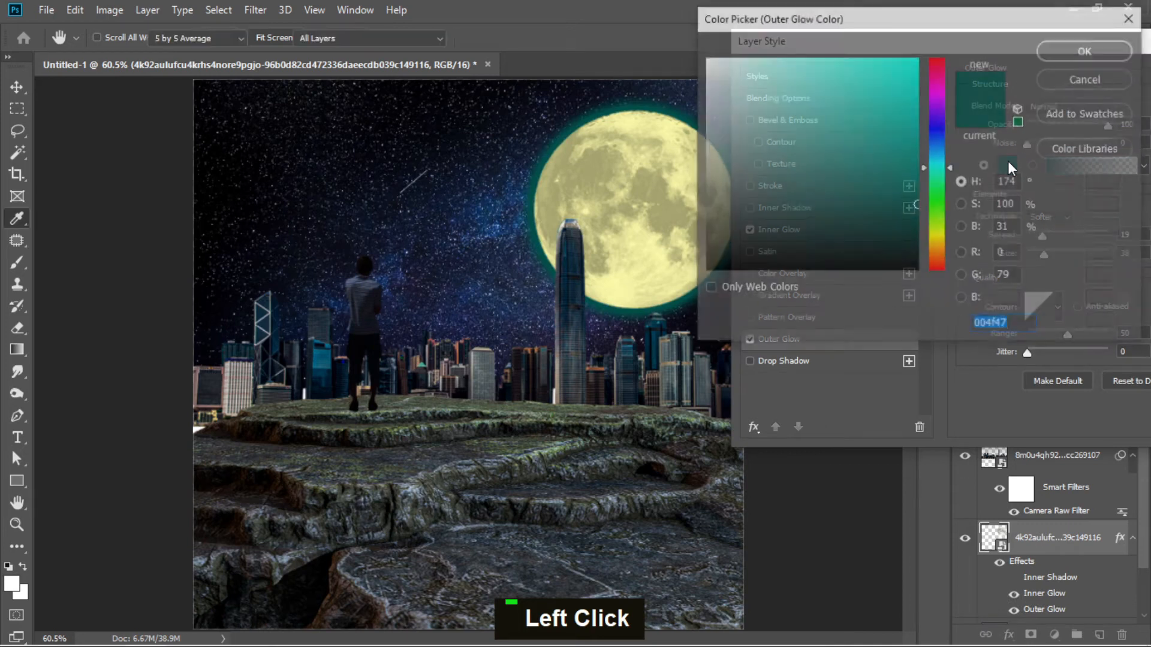
pyautogui.click(937, 236)
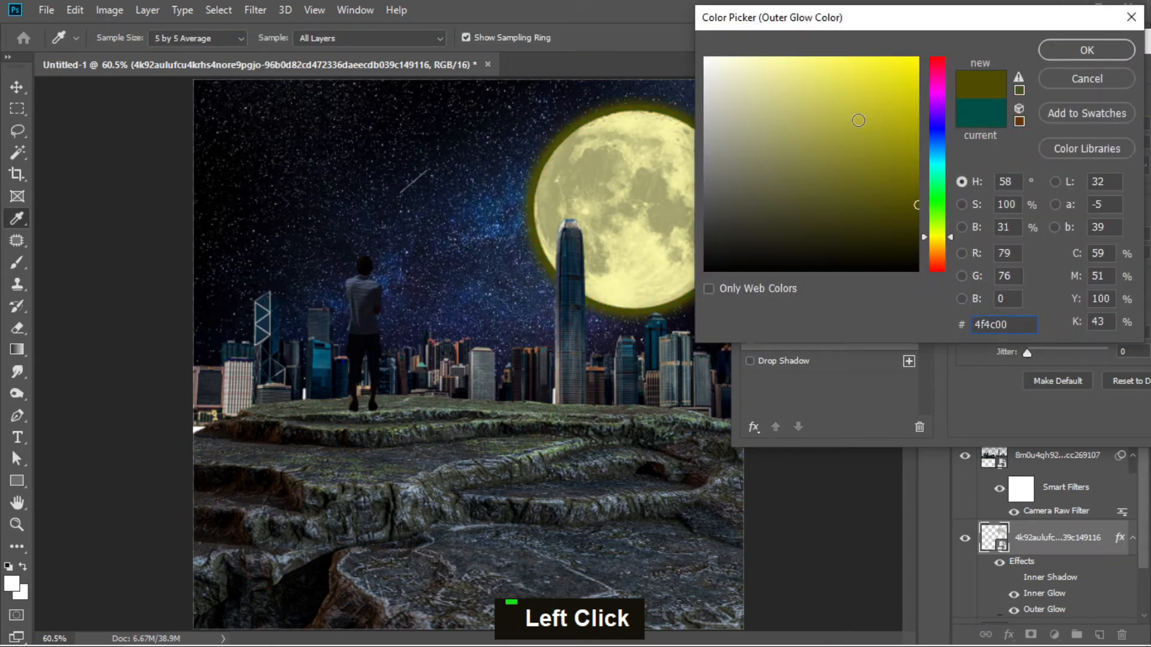
pyautogui.moveTo(819, 73)
pyautogui.mouseDown()
pyautogui.moveTo(831, 41)
pyautogui.moveTo(840, 64)
pyautogui.moveTo(837, 37)
pyautogui.mouseUp()
pyautogui.click(1063, 45)
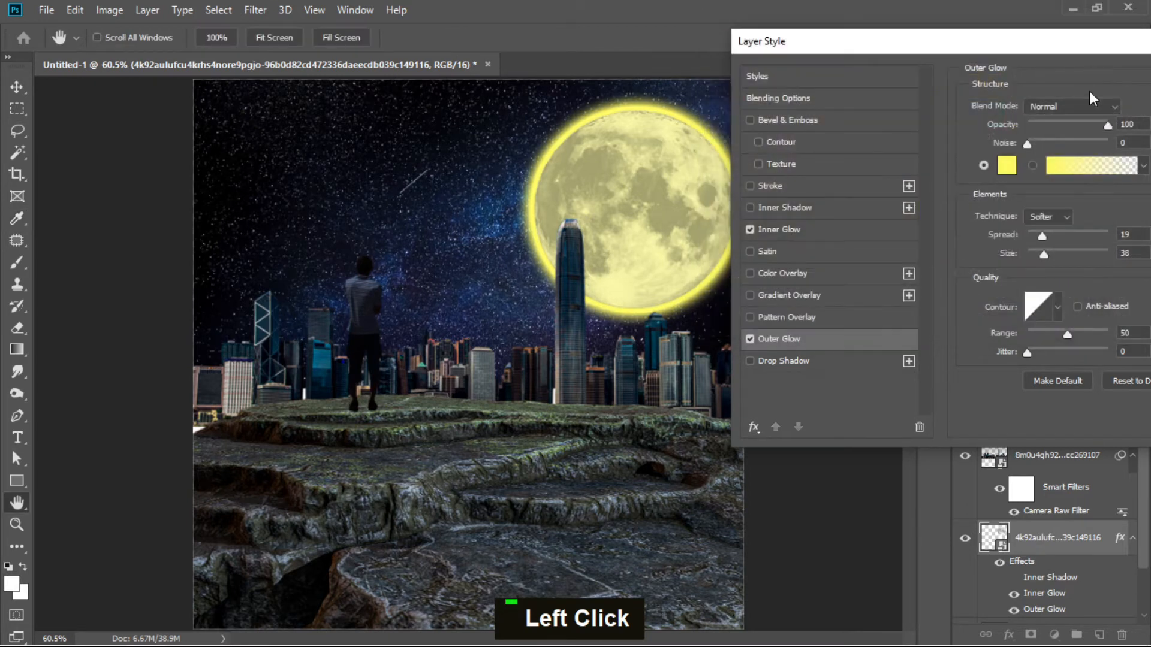
pyautogui.moveTo(1042, 236)
pyautogui.mouseDown()
pyautogui.moveTo(1055, 232)
pyautogui.moveTo(1019, 226)
pyautogui.moveTo(1056, 253)
pyautogui.mouseUp()
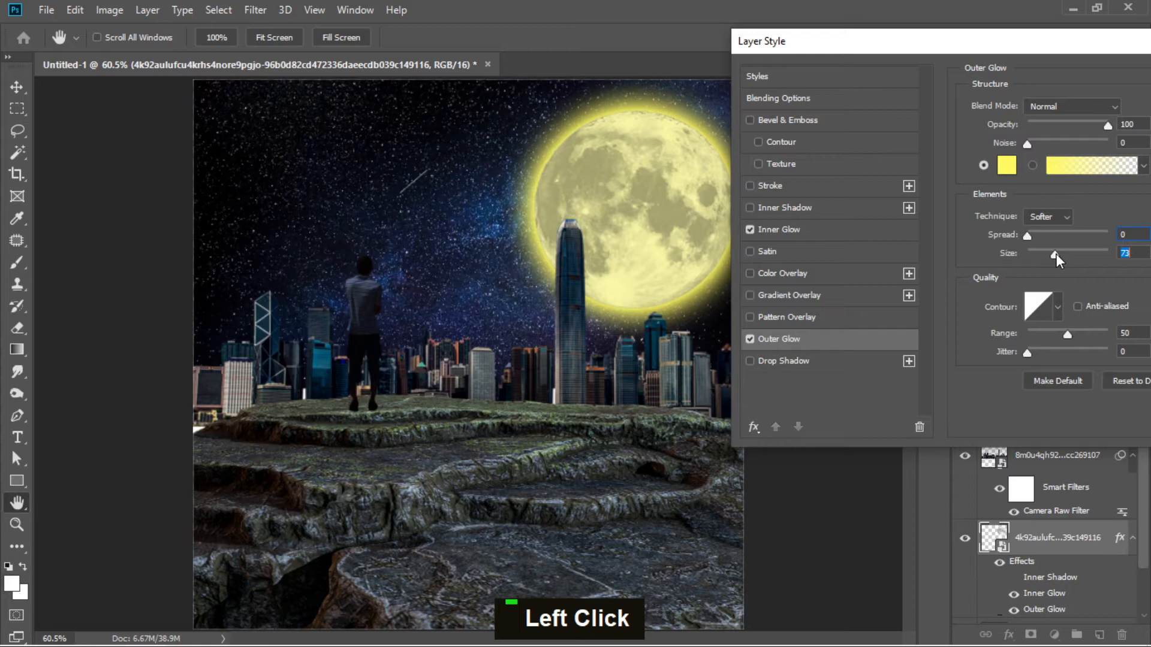
# Lighten the moon's Outer Glow colour to fffb8c, set its opacity to 70% and apply the layer style.
pyautogui.click(1006, 166)
pyautogui.click(817, 57)
pyautogui.moveTo(815, 57); pyautogui.dragTo(801, 42)
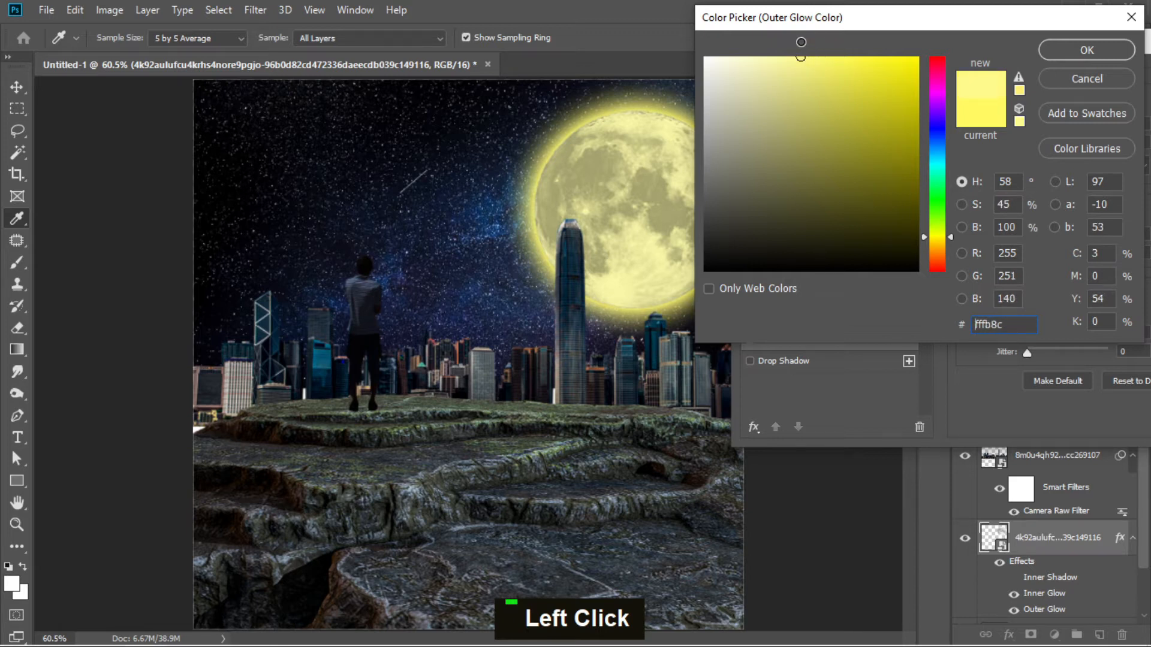
pyautogui.click(1060, 49)
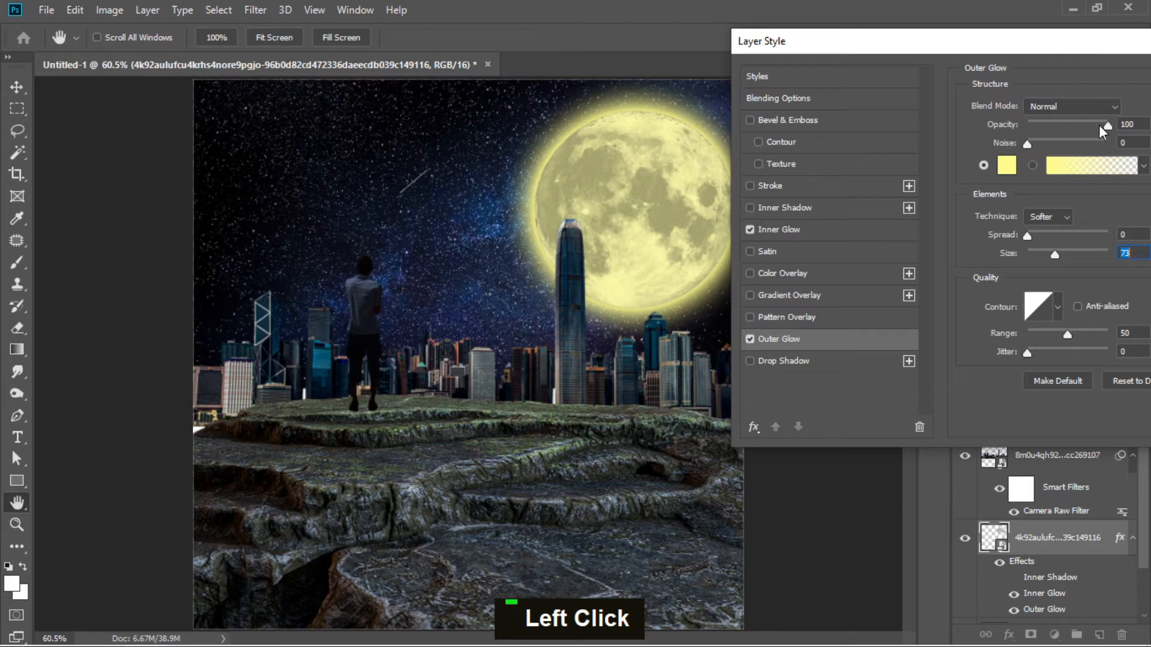
pyautogui.moveTo(1098, 126); pyautogui.dragTo(1093, 125)
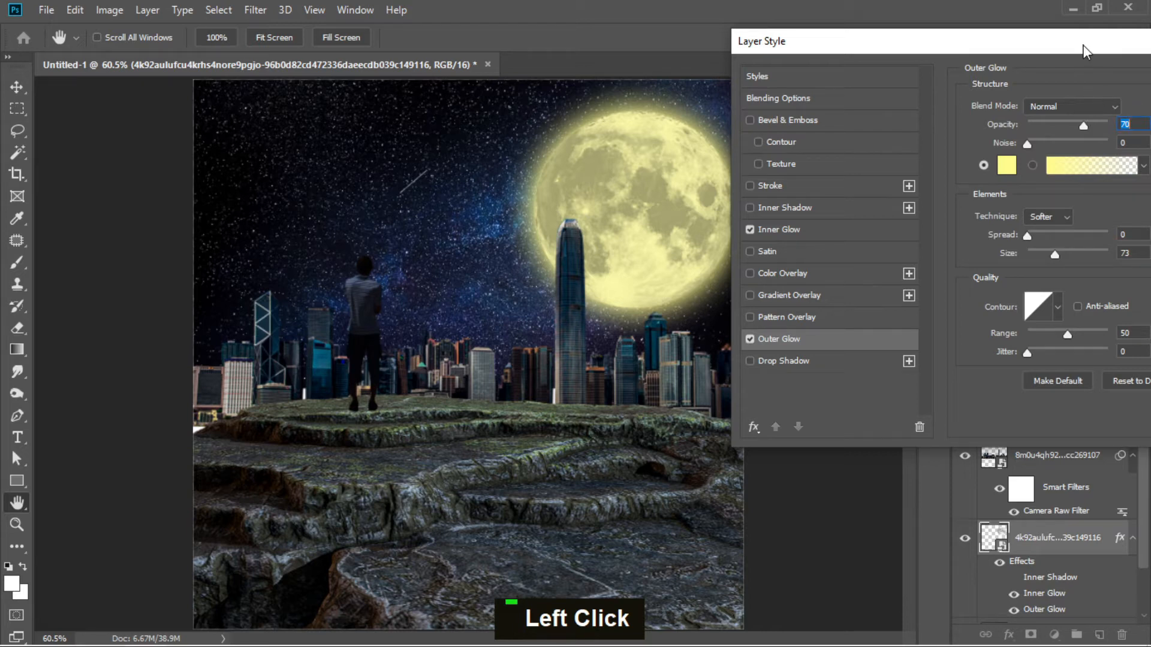
pyautogui.moveTo(1088, 47); pyautogui.dragTo(816, 40)
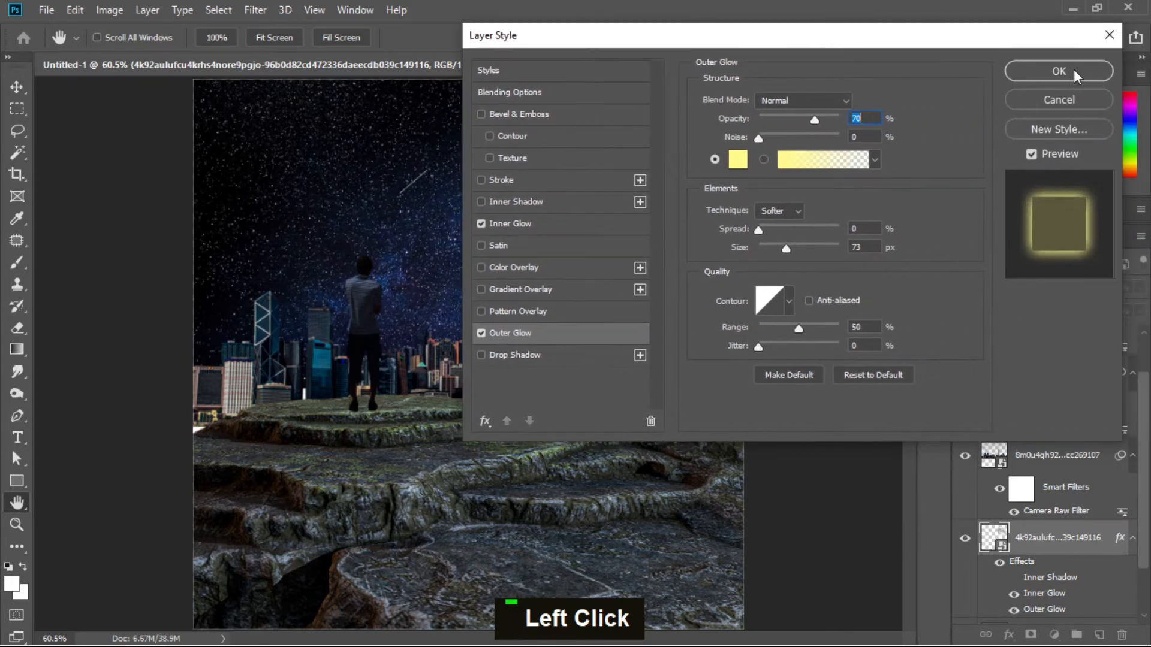
pyautogui.click(1059, 71)
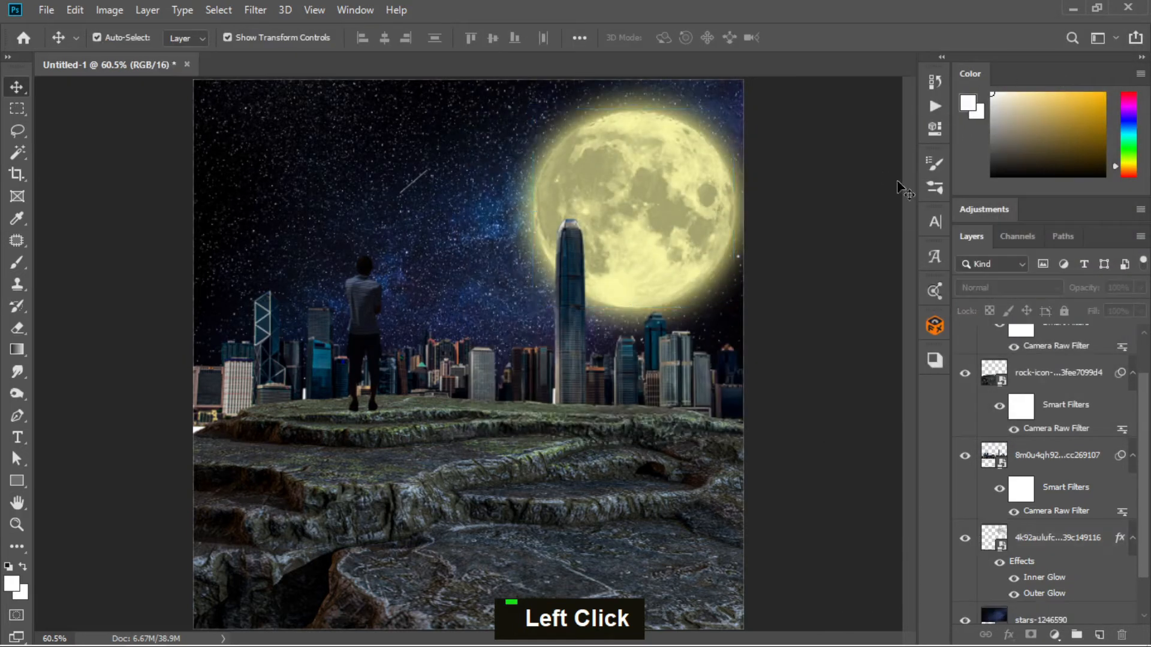
# Open the layer style settings of the city skyline's layer and add an Inner Glow.
pyautogui.click(569, 312)
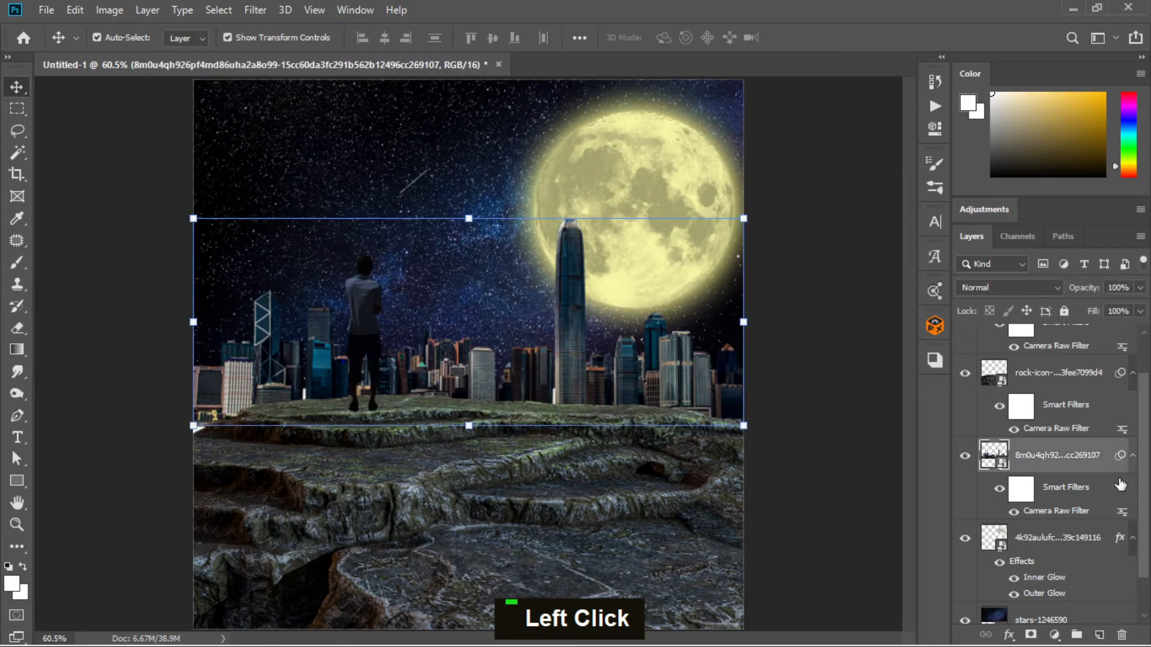
pyautogui.doubleClick(1116, 450)
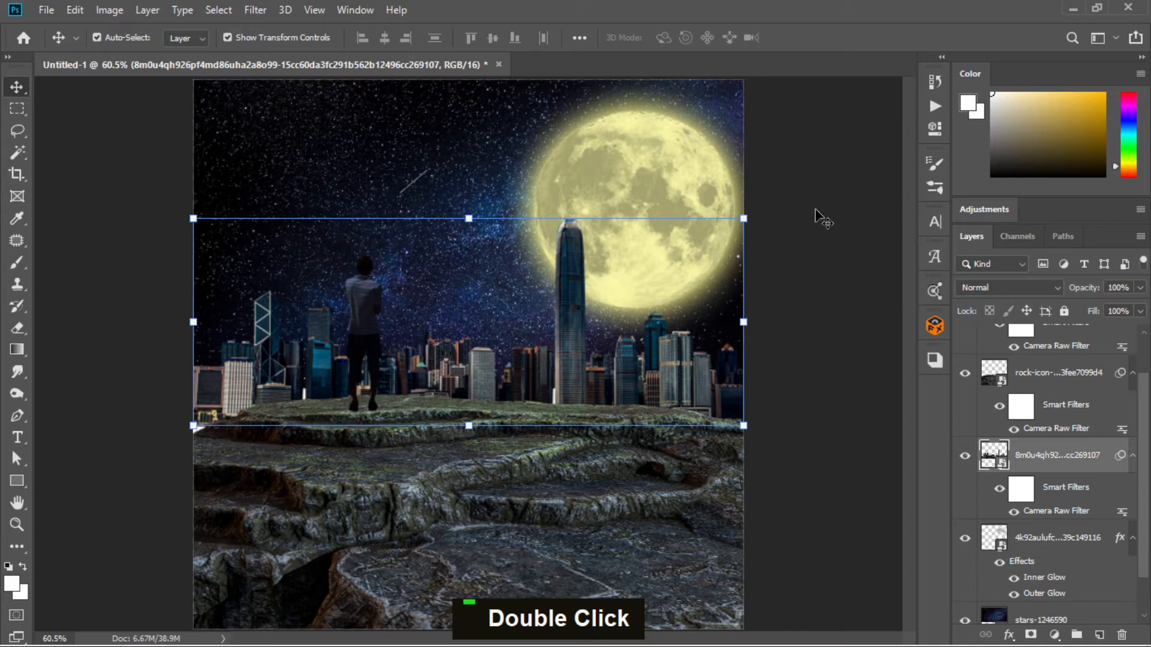
pyautogui.doubleClick(1120, 457)
pyautogui.doubleClick(1077, 449)
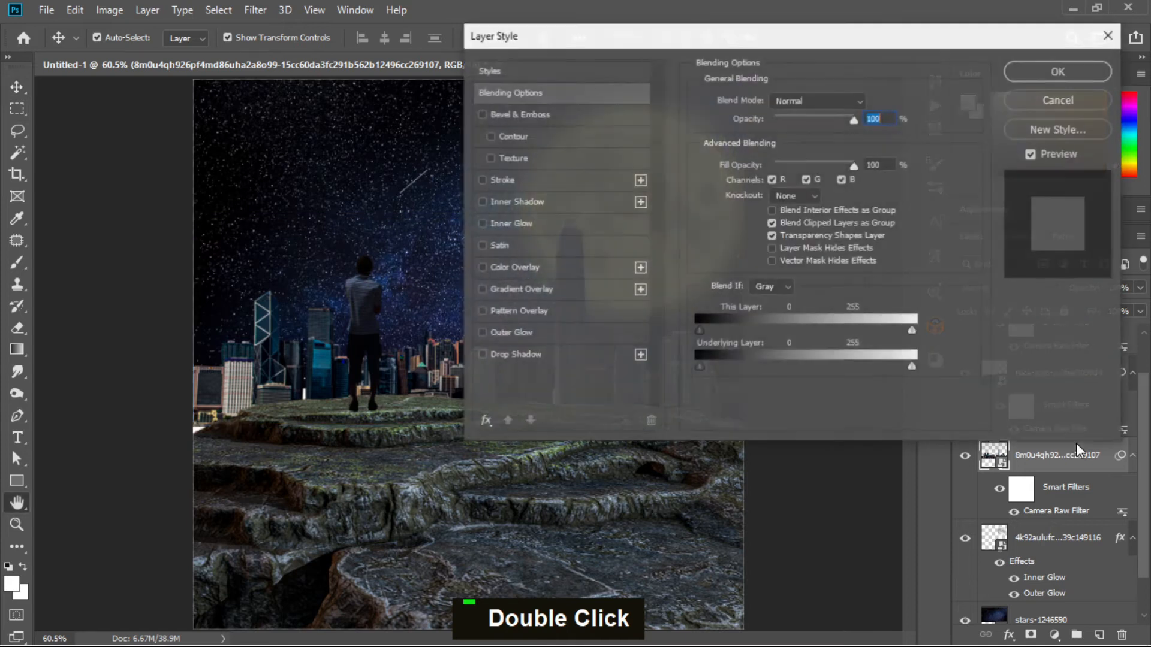
pyautogui.moveTo(822, 41); pyautogui.dragTo(1088, 32)
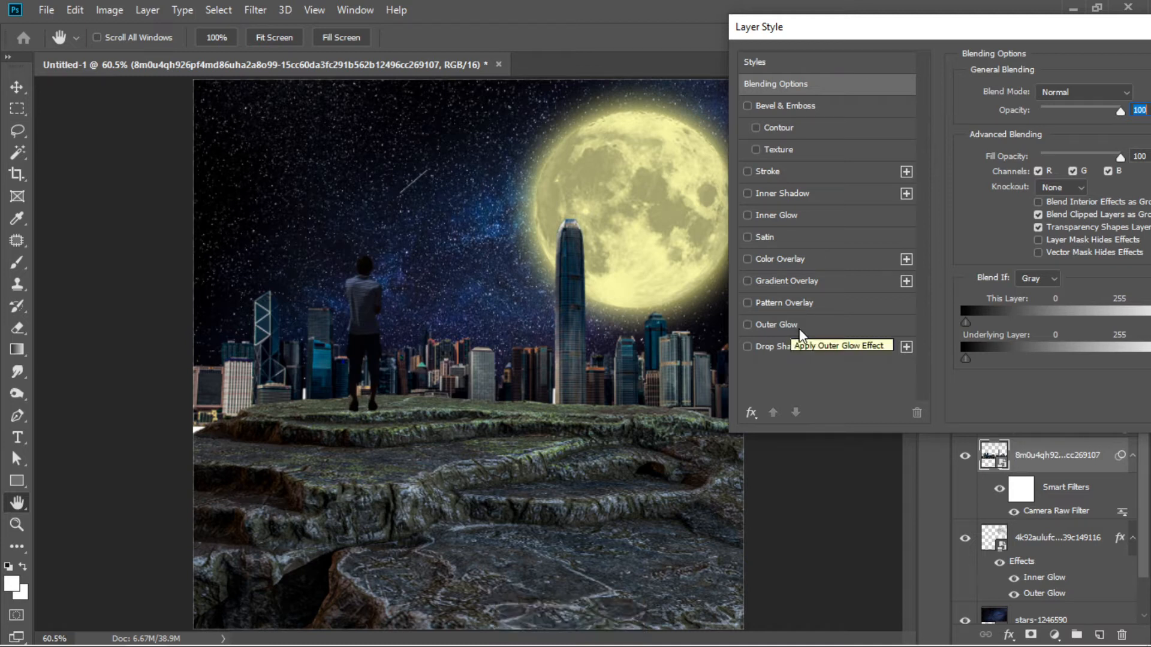
pyautogui.click(804, 214)
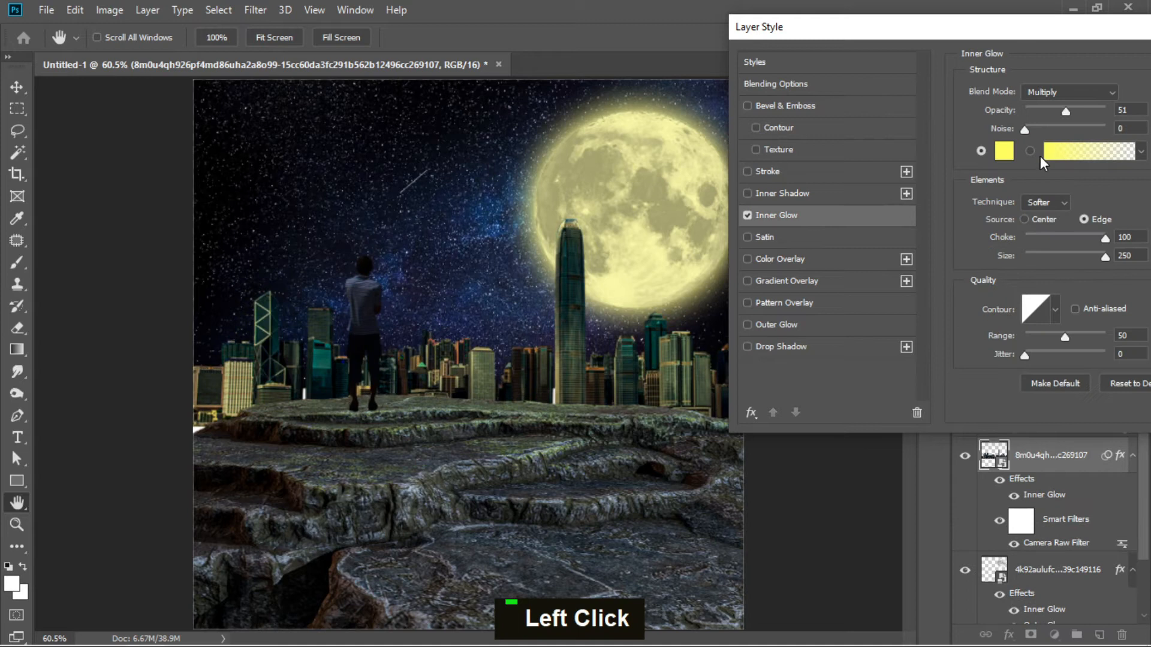
# Set the skyline's Inner Glow opacity to 100%, choke to 0 and size to 8.
pyautogui.moveTo(1070, 235); pyautogui.dragTo(1046, 258)
pyautogui.moveTo(1064, 110); pyautogui.dragTo(1113, 112)
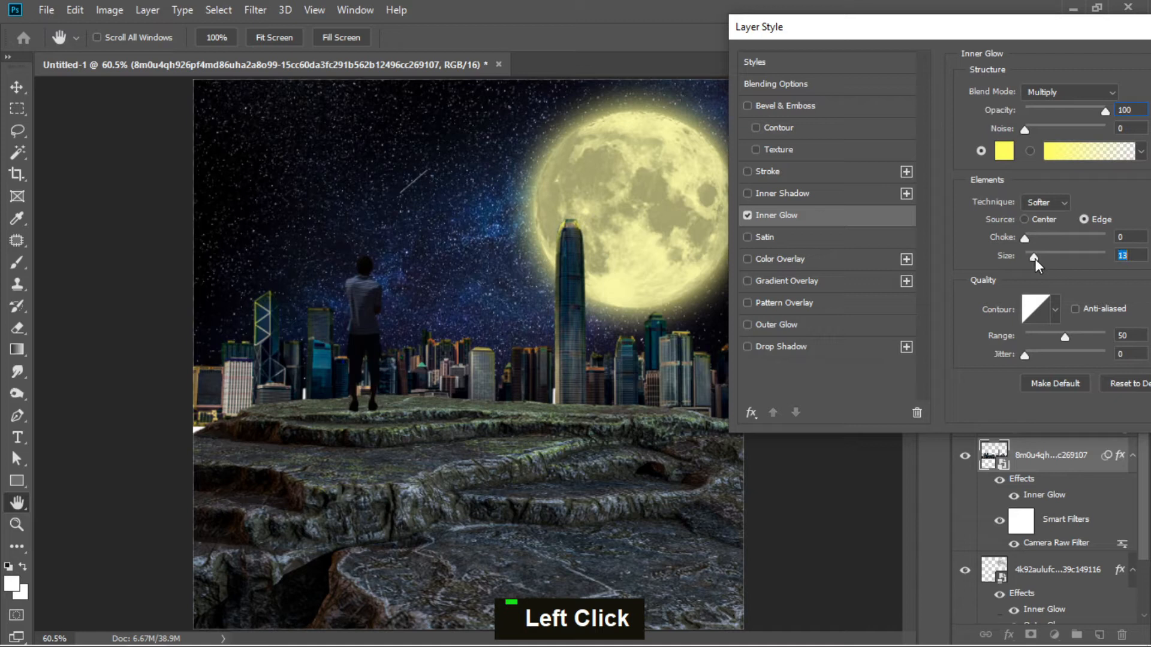
pyautogui.moveTo(1035, 257); pyautogui.dragTo(1032, 258)
# Try the Normal blend mode for the skyline's Inner Glow, and set it to Soft Light.
pyautogui.click(1061, 92)
pyautogui.click(1061, 105)
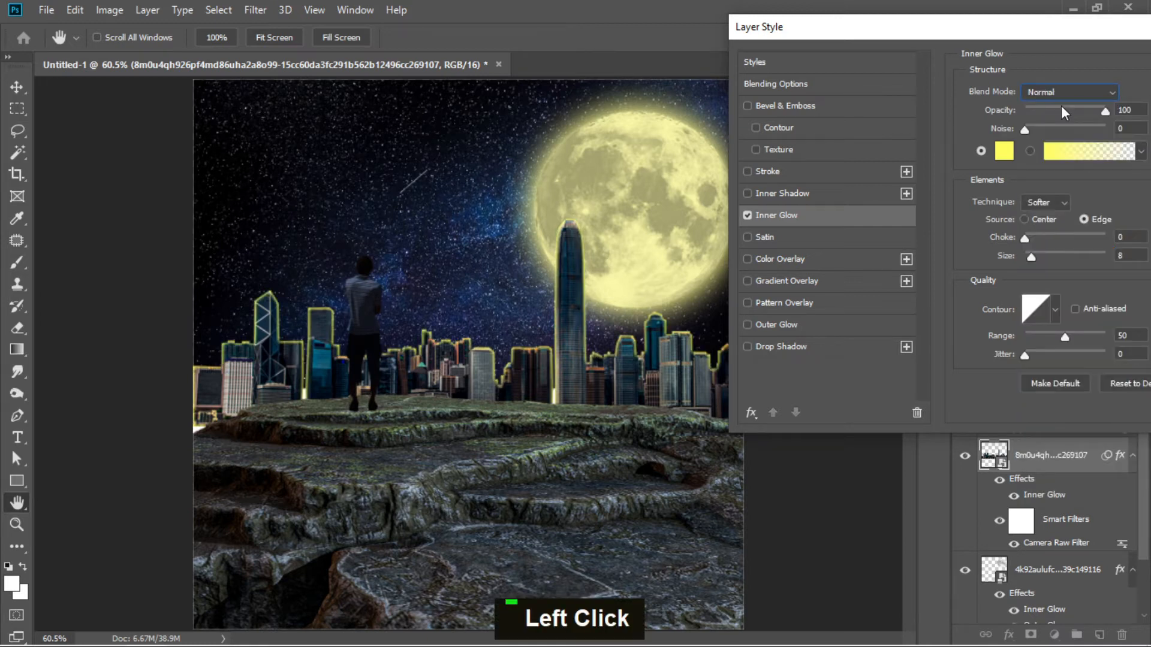
pyautogui.click(1049, 91)
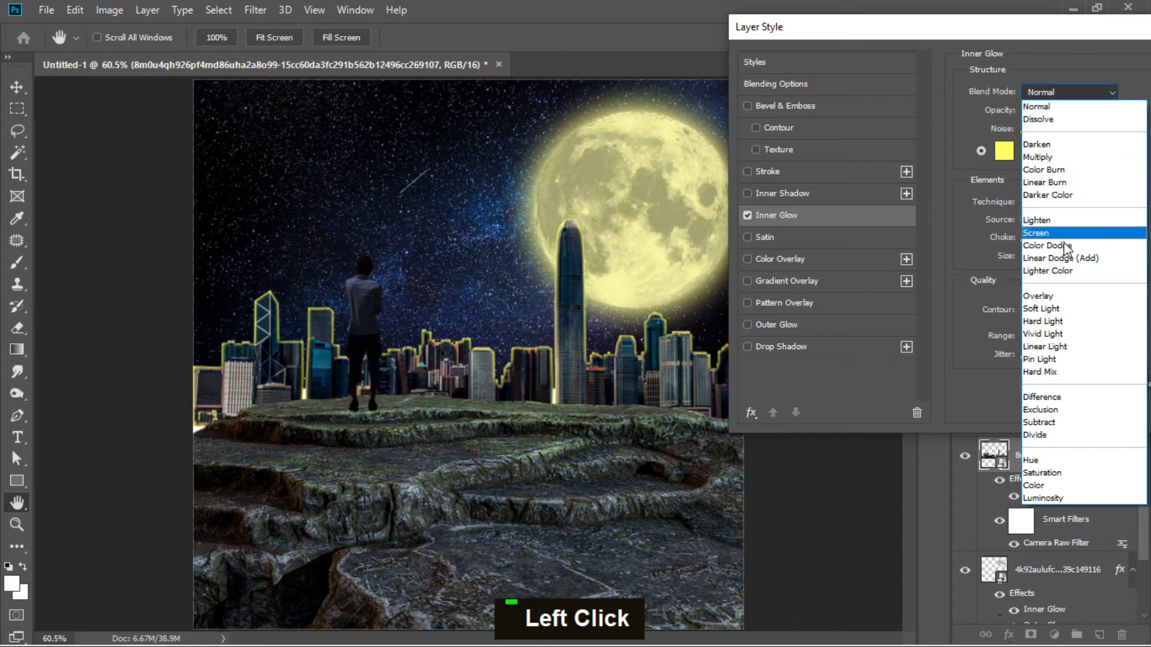
pyautogui.click(1085, 310)
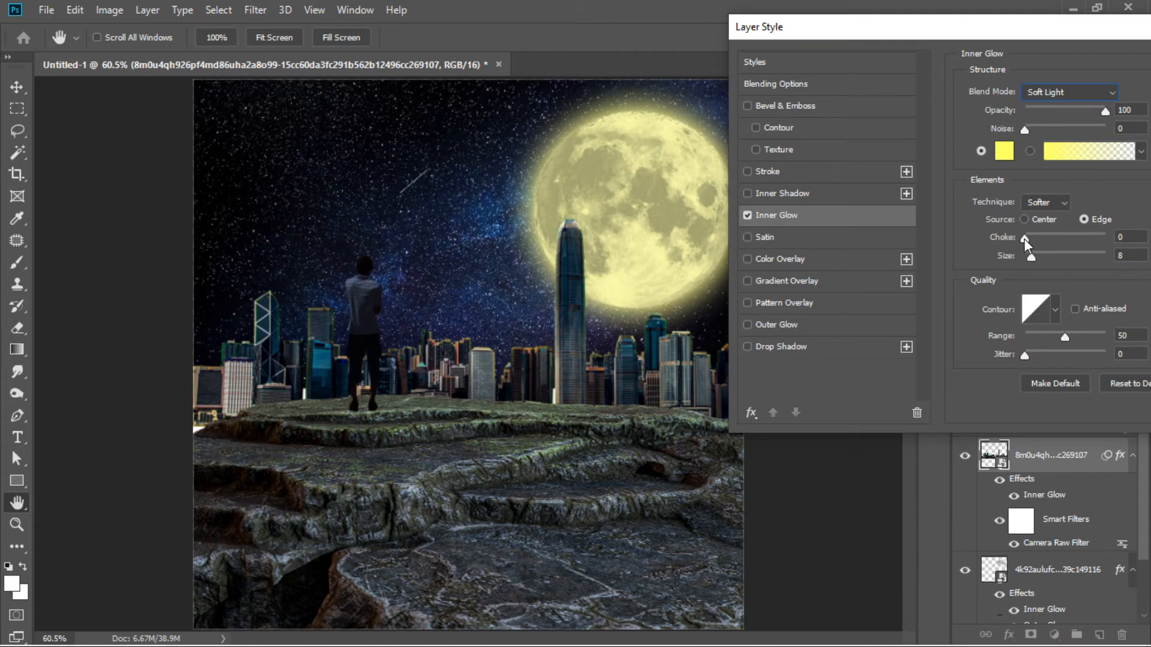
# Set the skyline's Inner Glow to choke 3, size 27 and opacity 72%, and apply the layer style.
pyautogui.moveTo(1028, 237); pyautogui.dragTo(1038, 257)
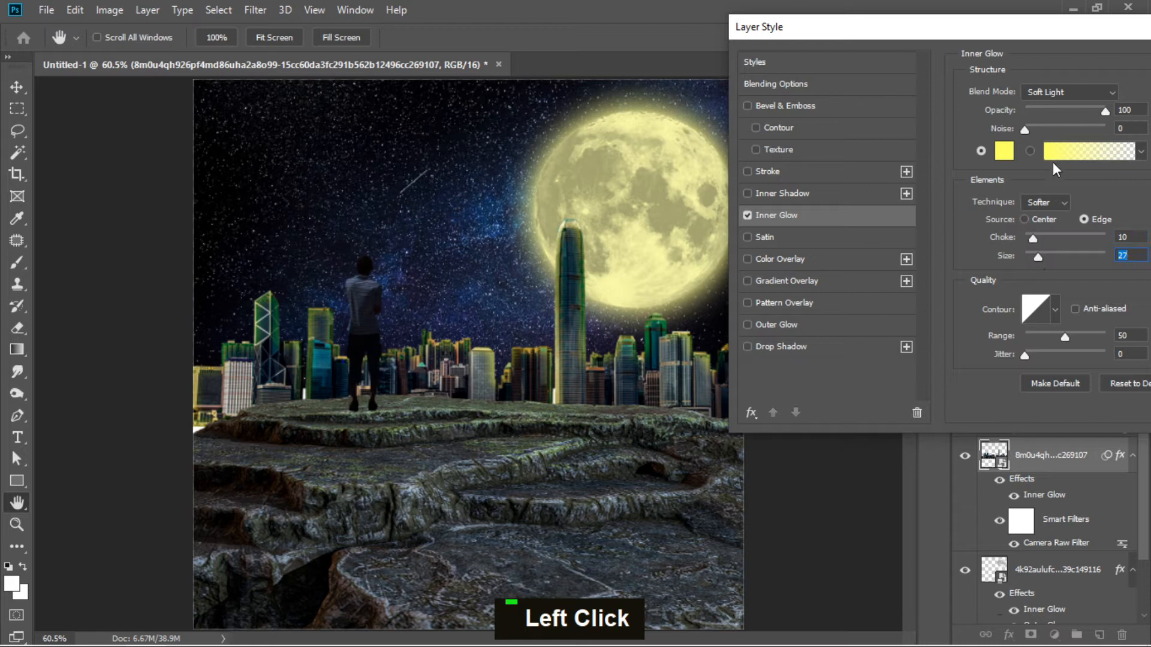
pyautogui.moveTo(1034, 239); pyautogui.dragTo(1033, 239)
pyautogui.moveTo(1105, 111); pyautogui.dragTo(1082, 110)
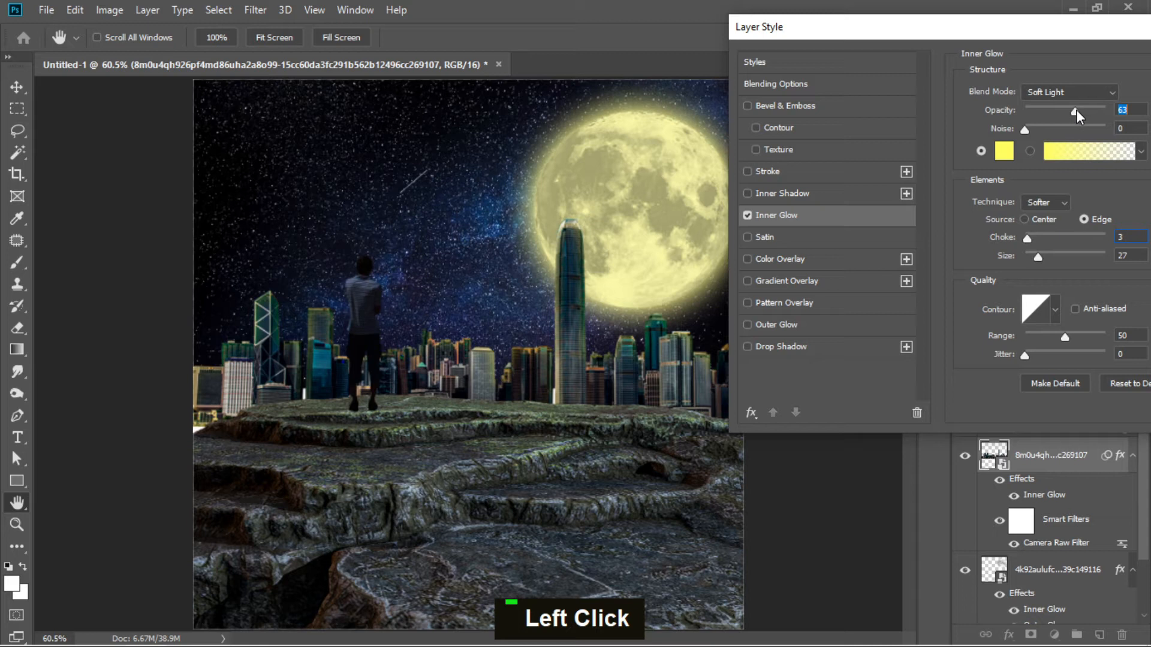
pyautogui.moveTo(1078, 110); pyautogui.dragTo(1084, 113)
pyautogui.moveTo(1008, 40); pyautogui.dragTo(988, 67)
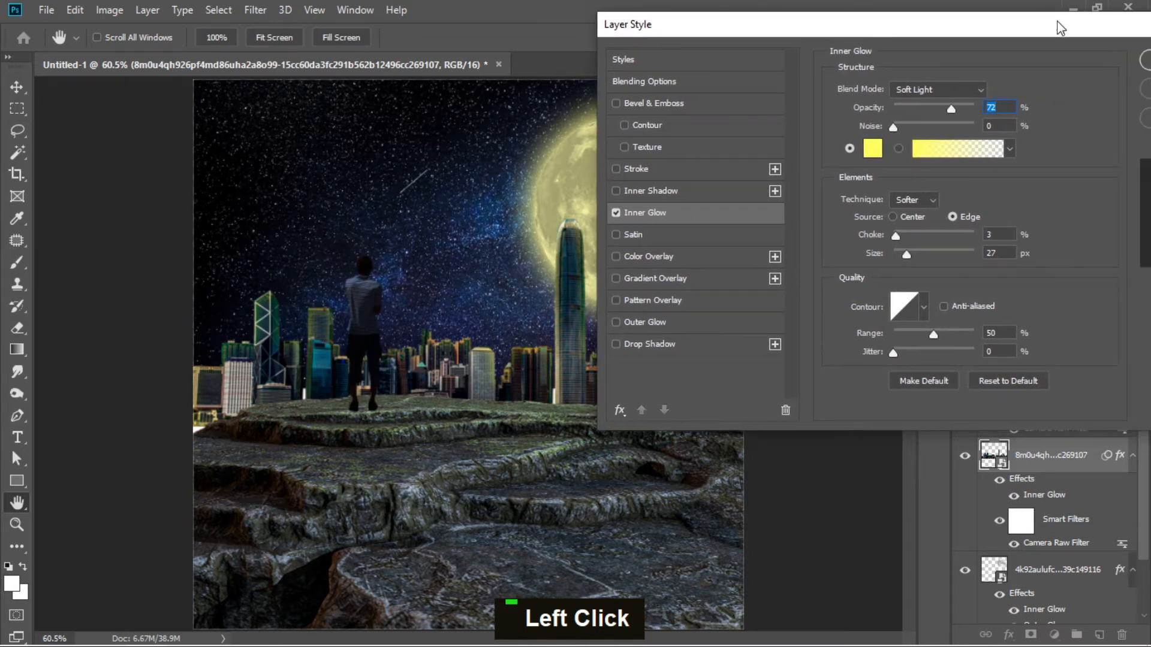
pyautogui.moveTo(1061, 27); pyautogui.dragTo(906, 31)
pyautogui.click(1027, 69)
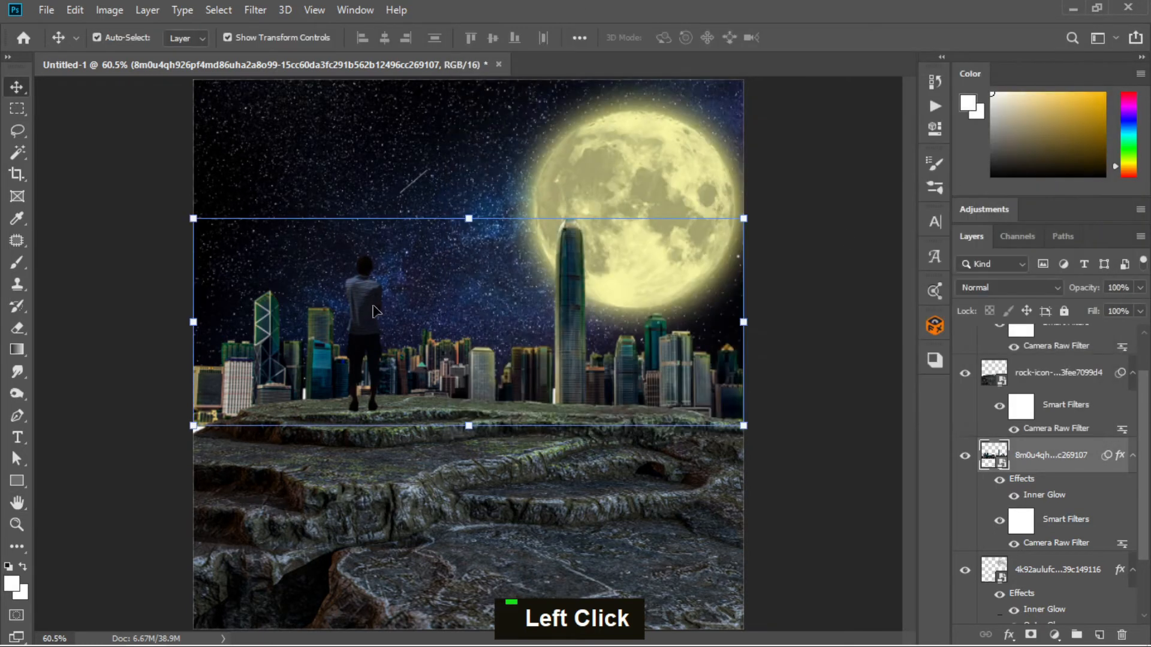
# Add an Inner Glow with the same Soft Light yellow settings to the standing man's layer and apply the layer style.
pyautogui.click(373, 310)
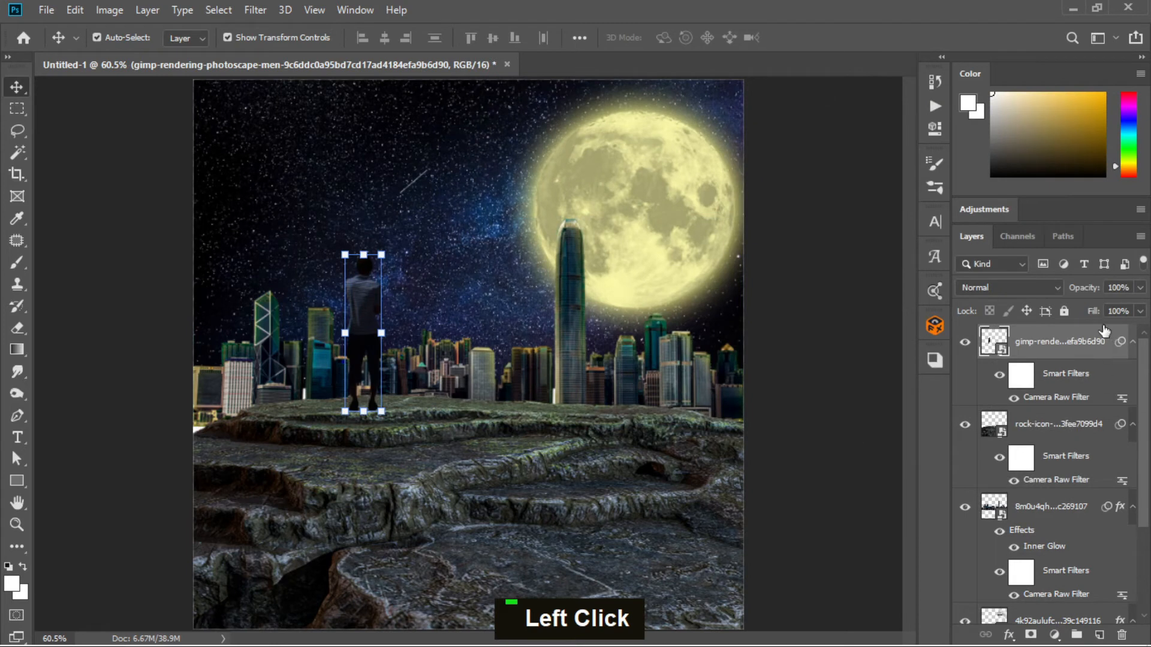
pyautogui.doubleClick(1105, 334)
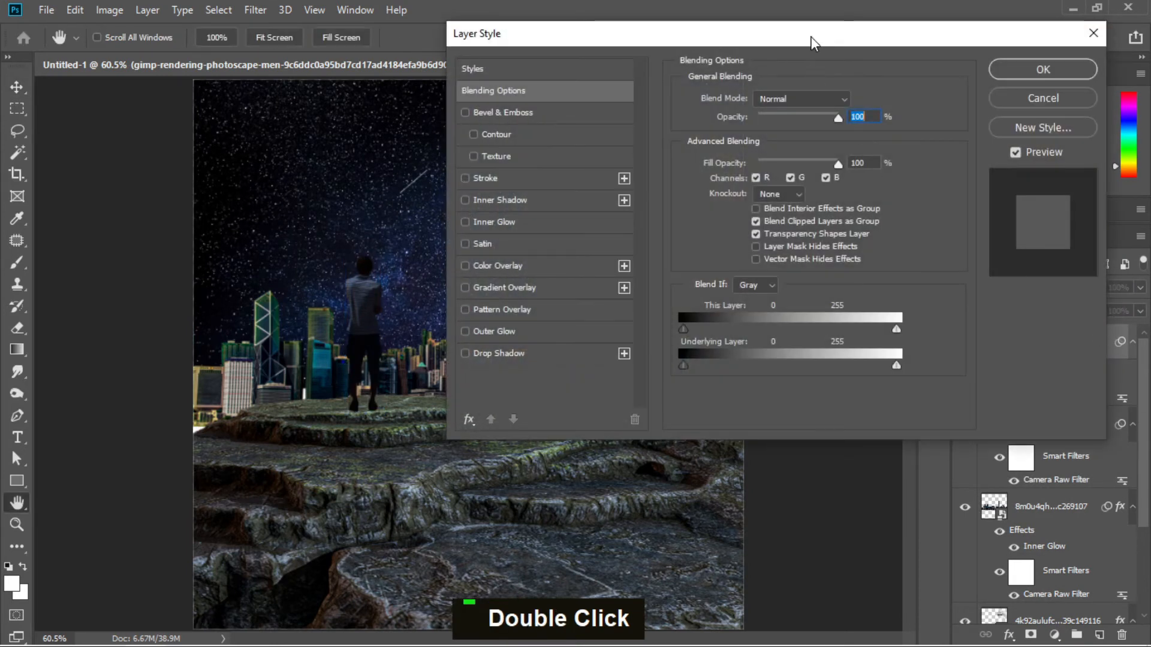
pyautogui.moveTo(812, 42); pyautogui.dragTo(1007, 32)
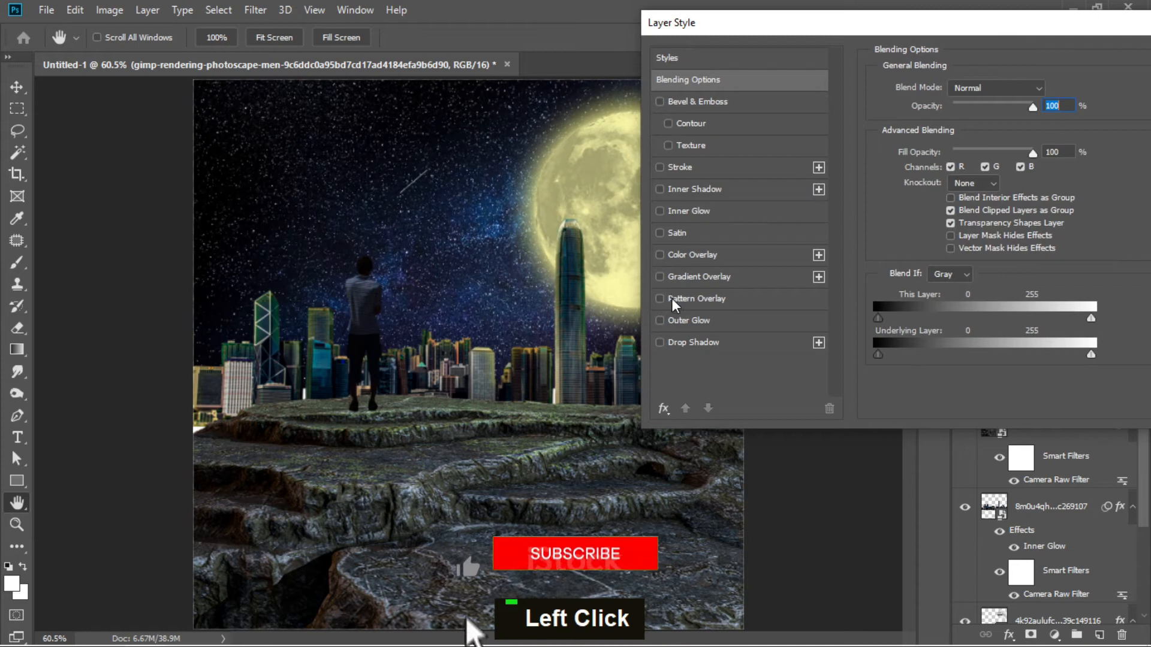
pyautogui.click(707, 211)
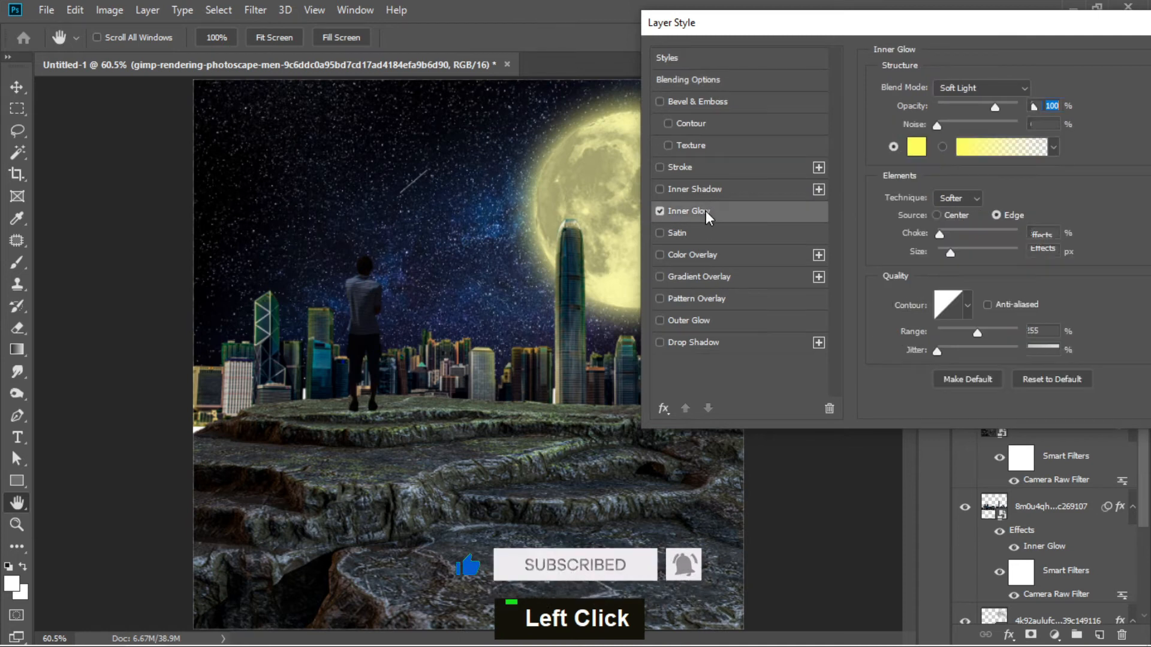
pyautogui.moveTo(1027, 31); pyautogui.dragTo(808, 41)
pyautogui.click(1005, 70)
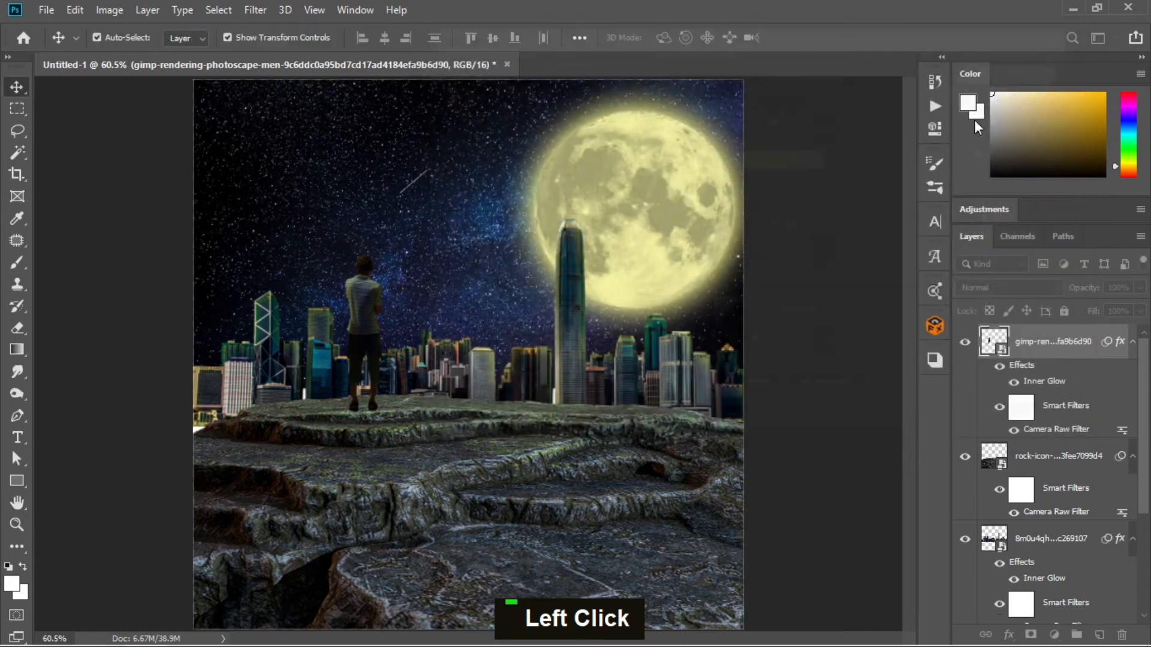
# Add an Inner Glow to the rock layer using Soft Light, opacity 72%, choke 3 and size 27, and apply it.
pyautogui.click(612, 466)
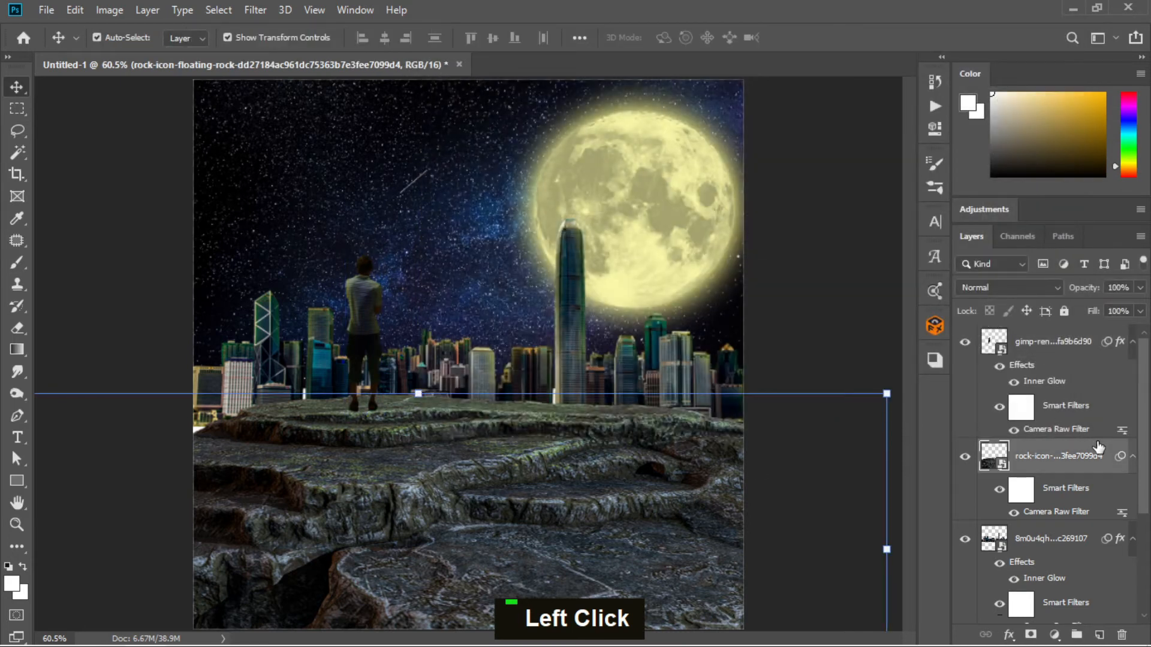
pyautogui.doubleClick(1105, 450)
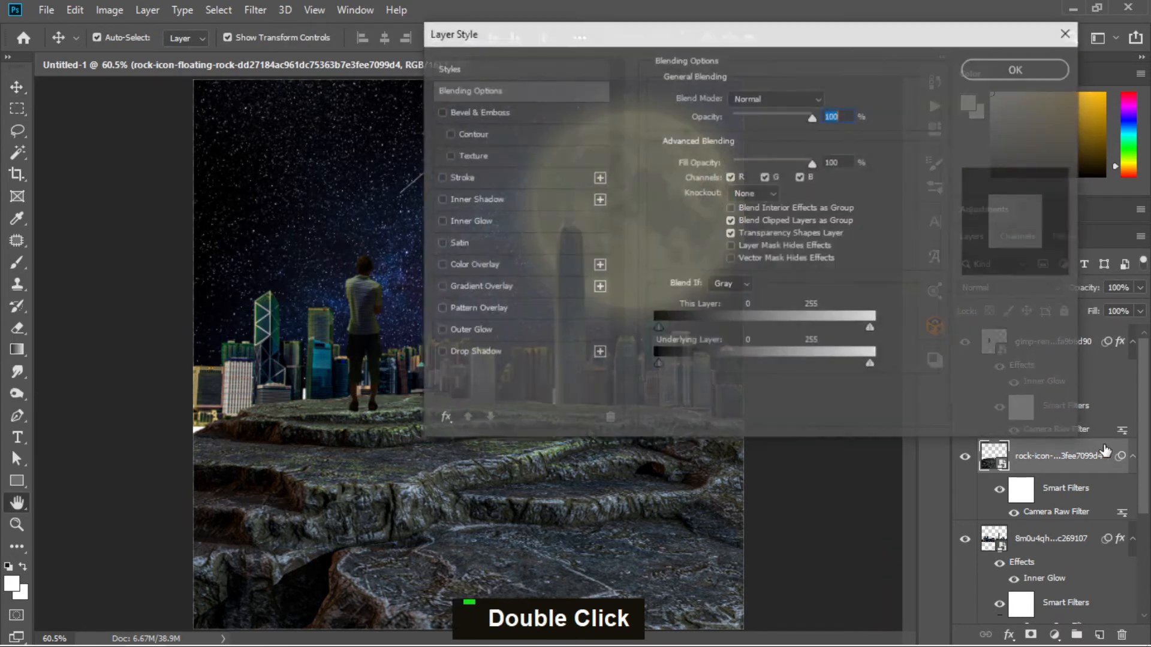
pyautogui.moveTo(726, 41); pyautogui.dragTo(980, 46)
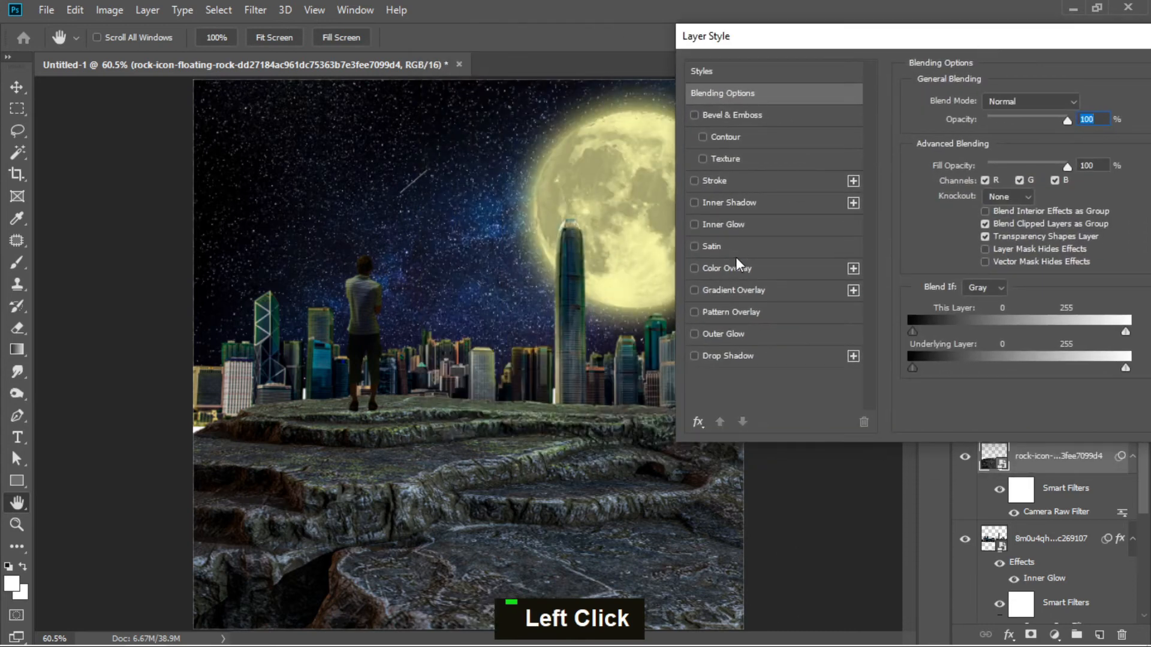
pyautogui.click(747, 221)
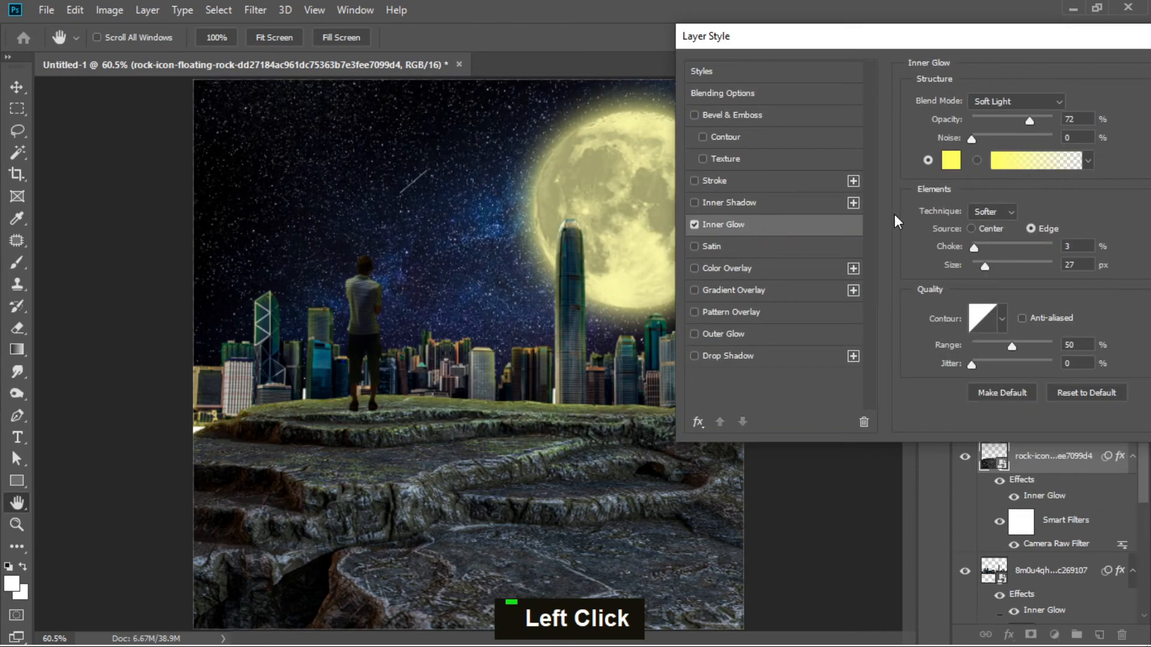
pyautogui.moveTo(1083, 39); pyautogui.dragTo(904, 41)
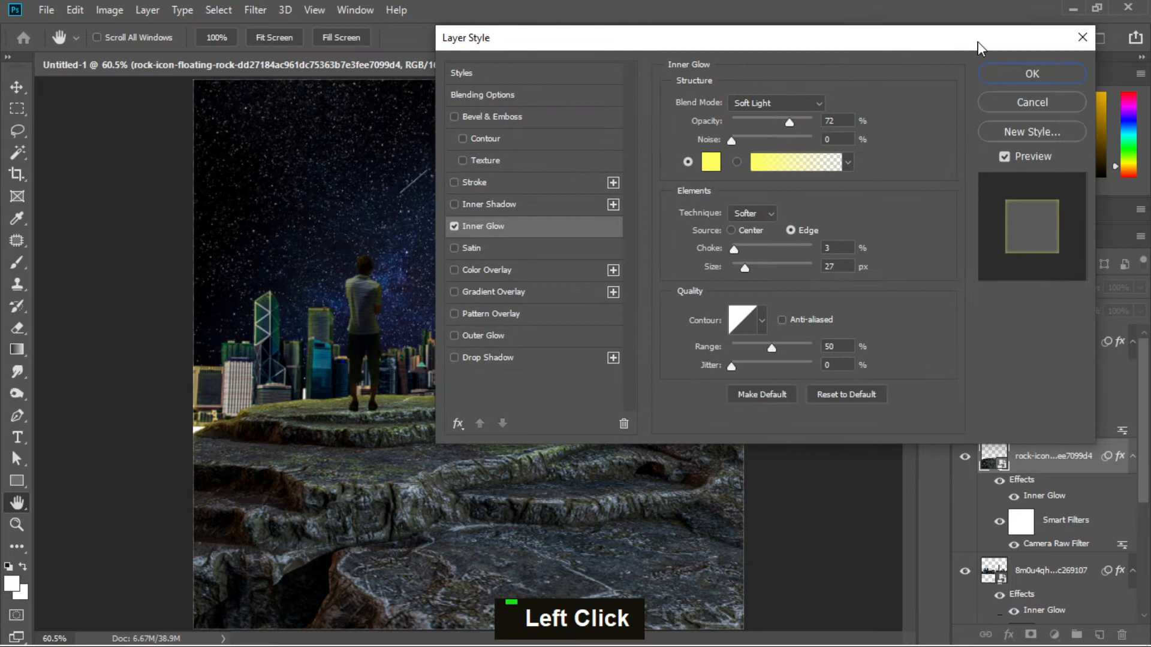
pyautogui.click(1063, 75)
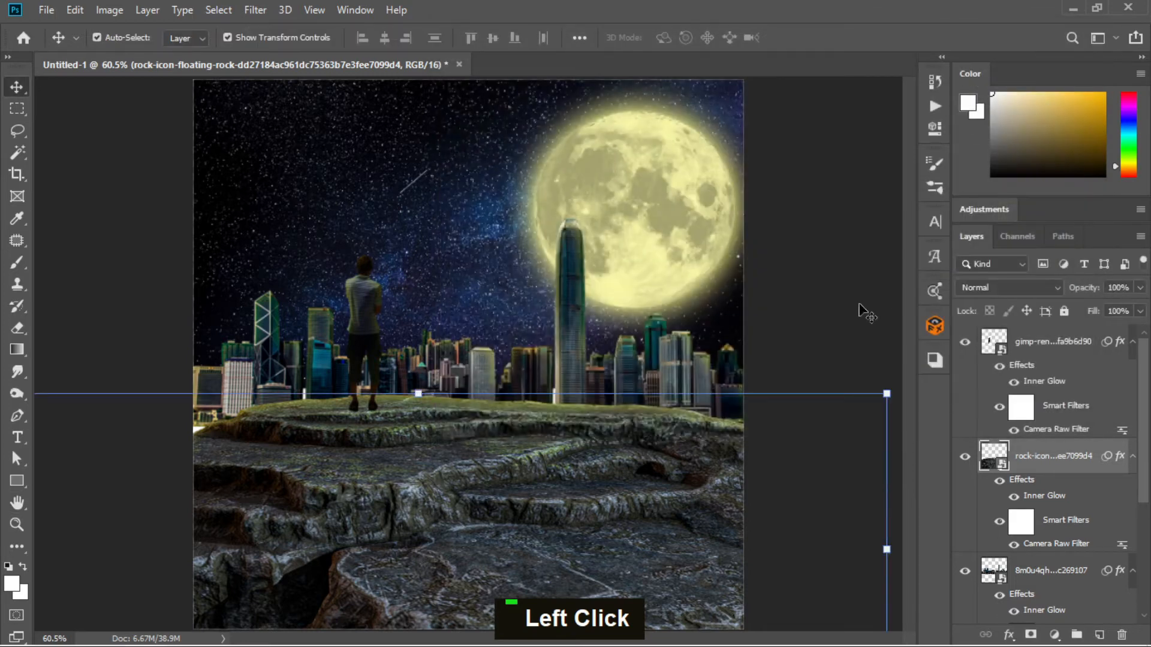
# Load the rock layer's outline as a selection and create a new layer above the rock.
pyautogui.scroll(-1, 738, 289)
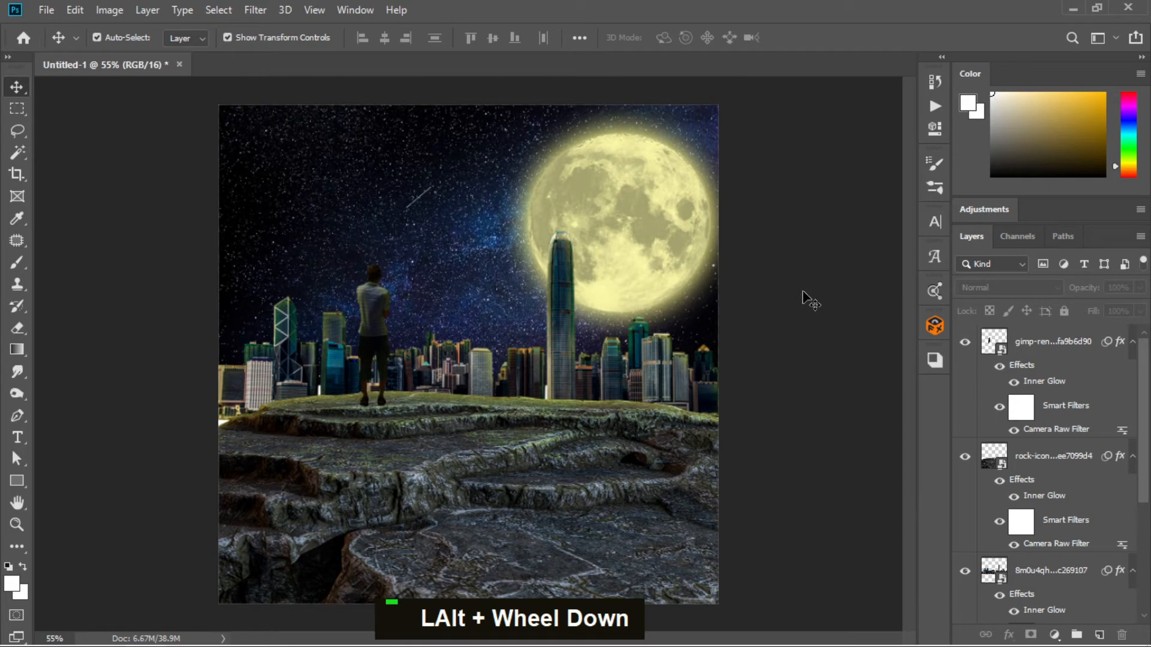
pyautogui.click(645, 476)
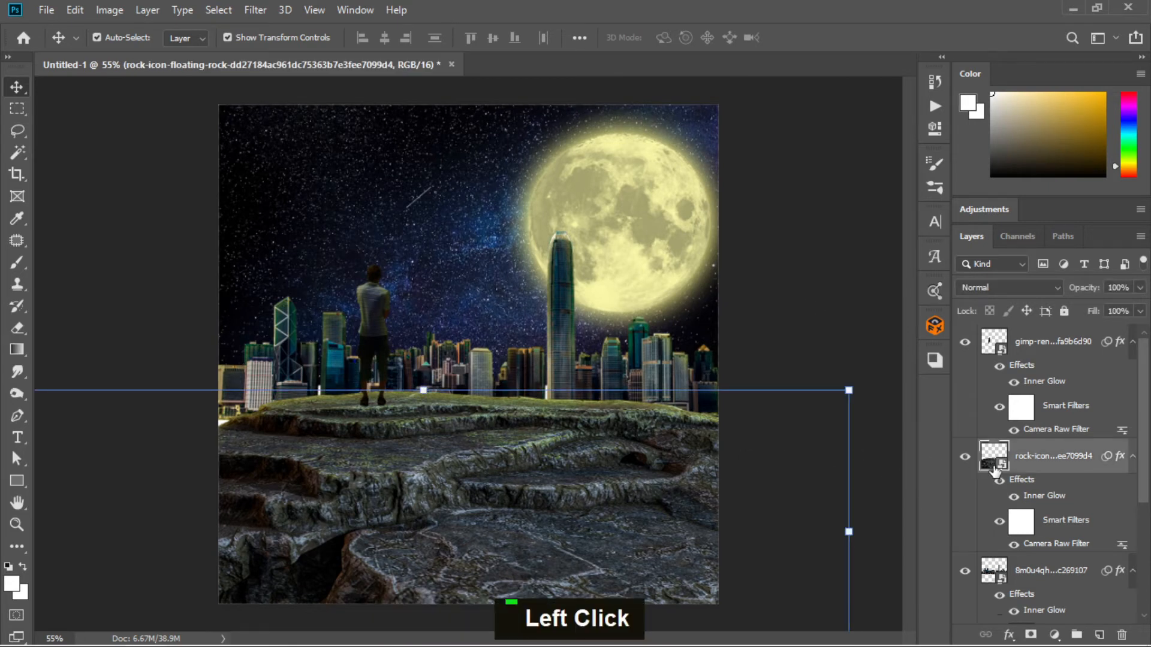
pyautogui.press('ctrl')
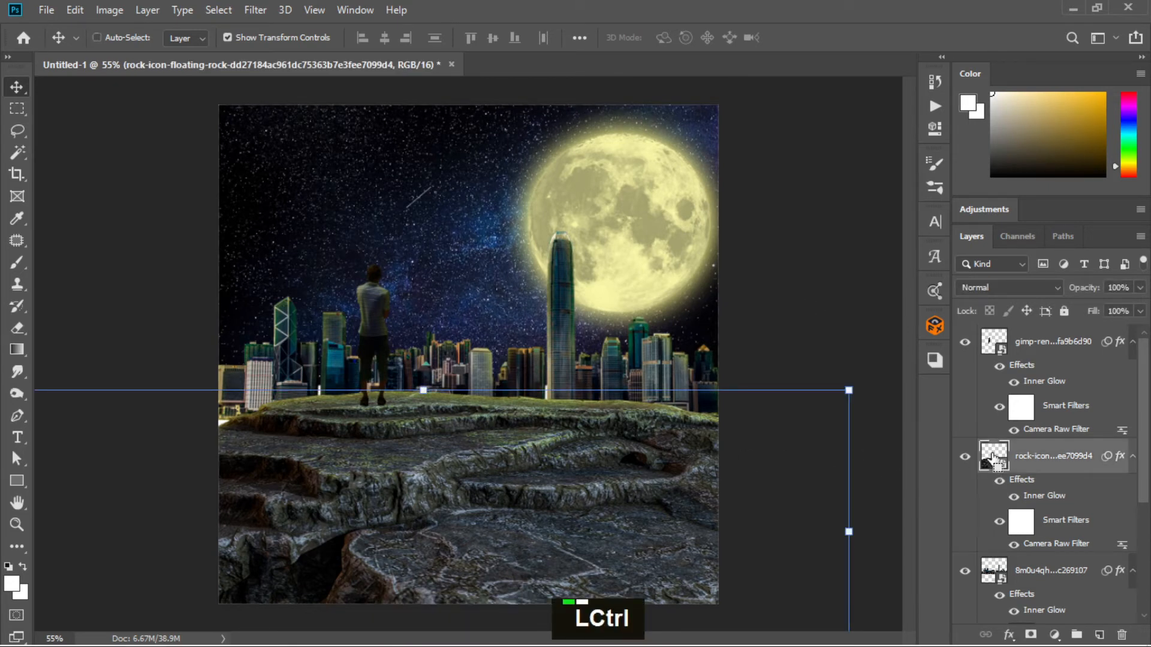
pyautogui.keyDown('ctrl'); pyautogui.click(992, 459); pyautogui.keyUp('ctrl')
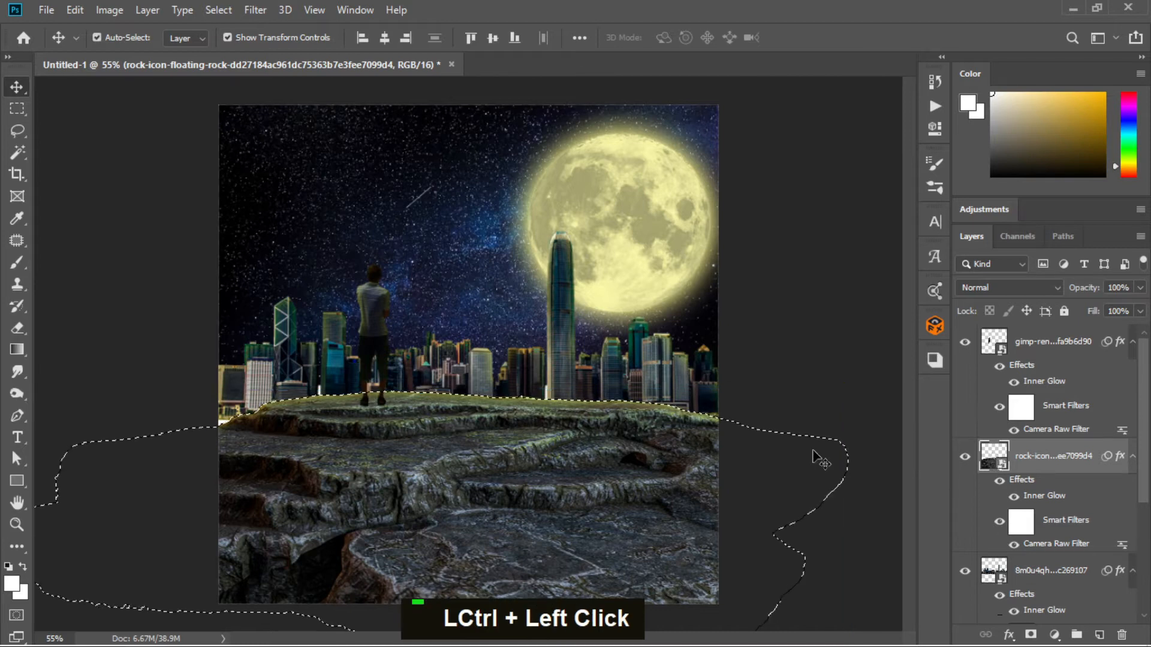
pyautogui.scroll(-1, 517, 414)
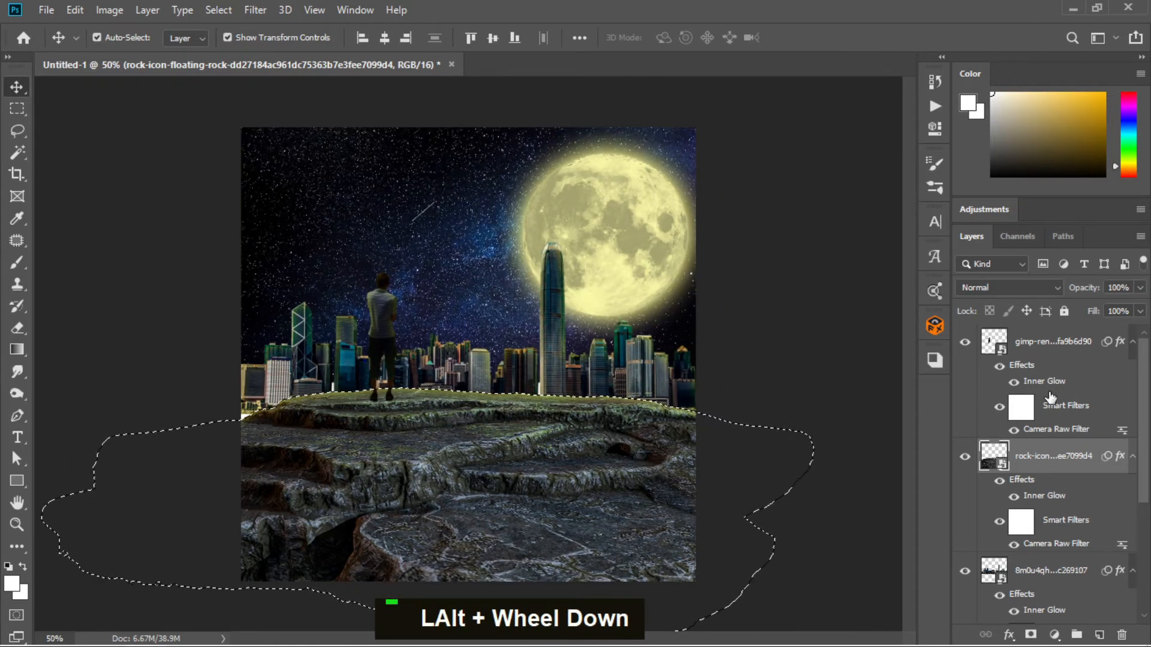
pyautogui.click(1099, 635)
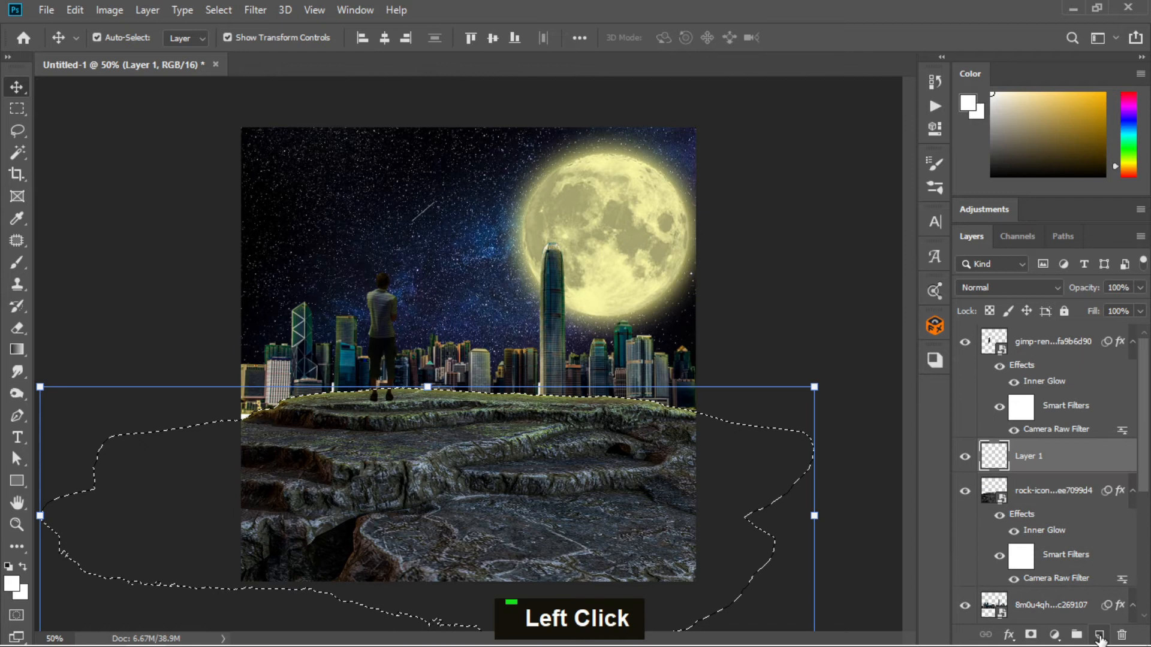
# Set up the Gradient tool with the Foreground to Transparent preset and change its starting colour stop to black (000000).
pyautogui.click(16, 350)
pyautogui.hotkey('ctrl', 'z')
pyautogui.hotkey('ctrl', 'z')
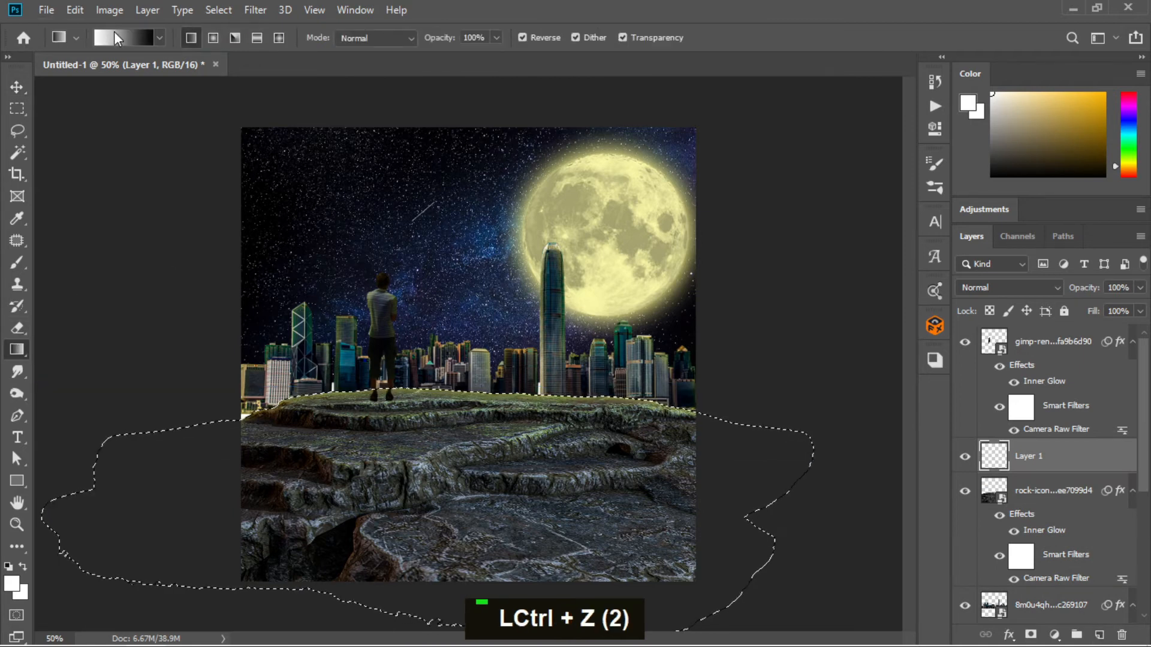
pyautogui.click(124, 38)
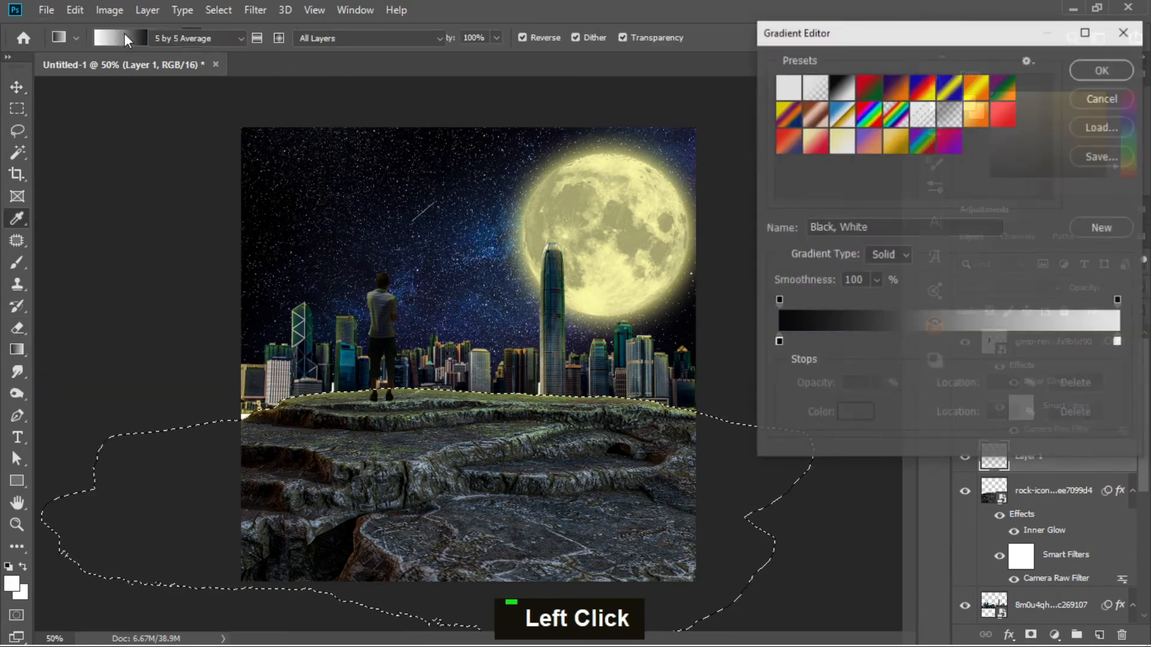
pyautogui.click(809, 88)
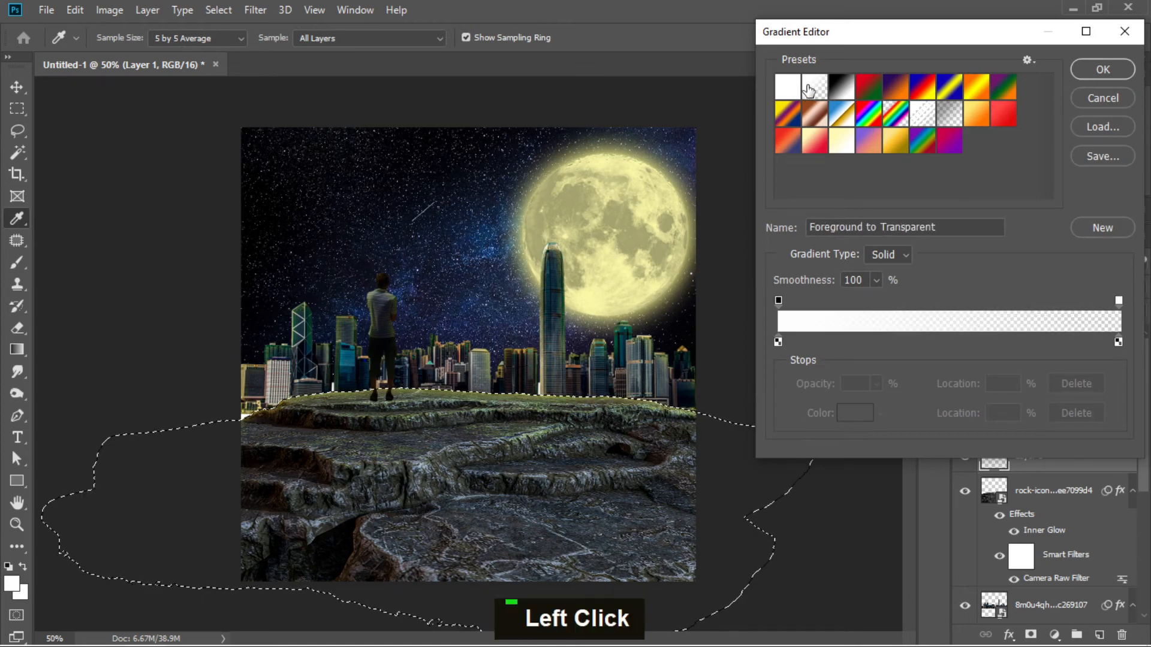
pyautogui.doubleClick(777, 342)
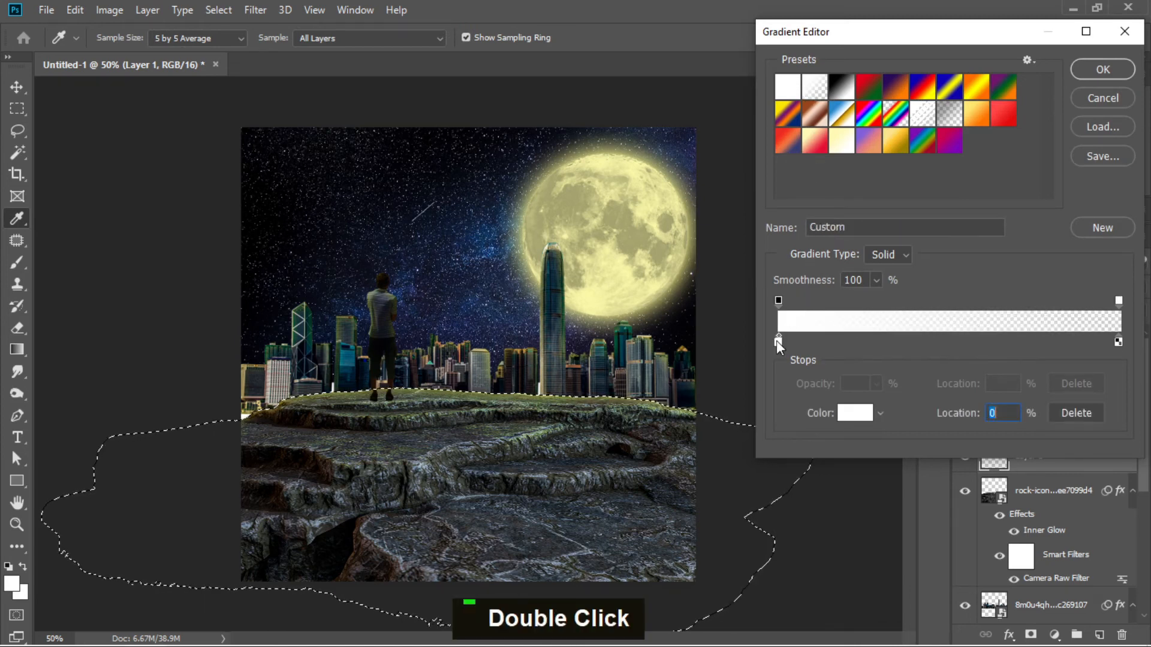
pyautogui.click(705, 271)
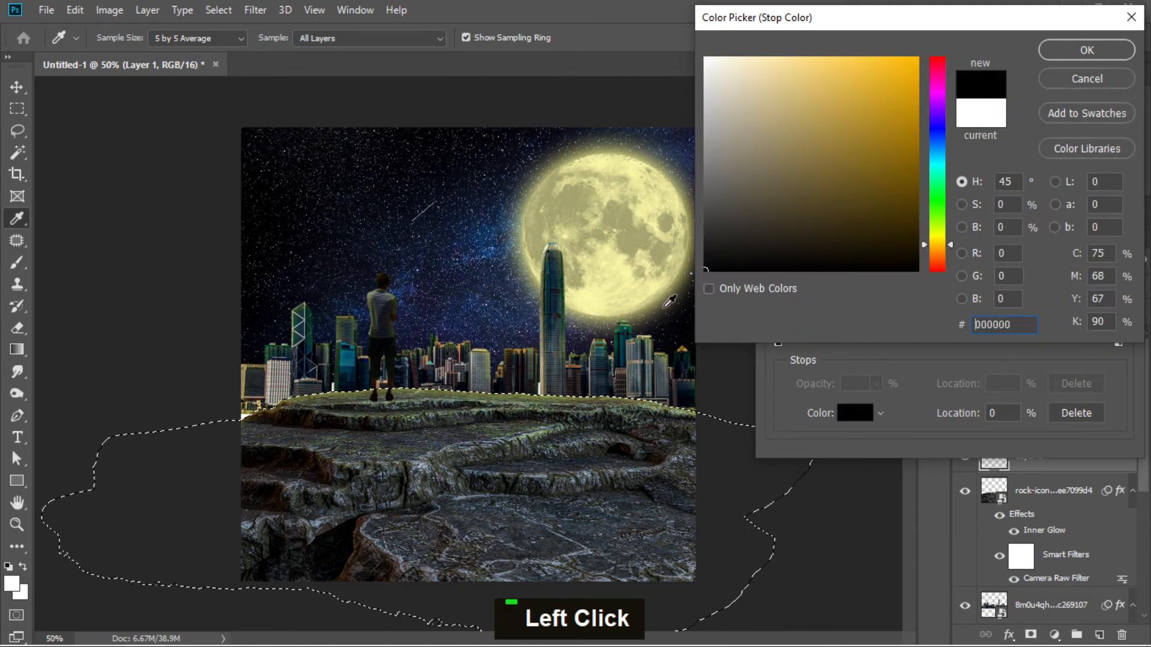
pyautogui.click(1102, 49)
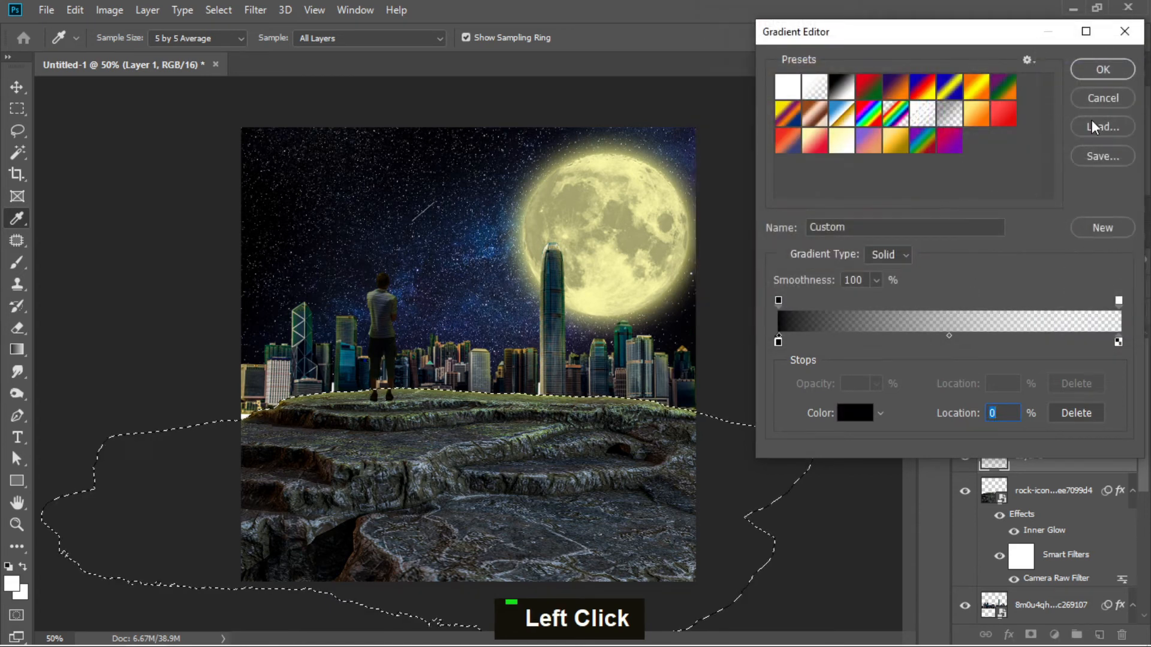
pyautogui.click(1103, 69)
# Try vertical black-to-transparent gradients of different lengths and directions within the rock selection, and undo them.
pyautogui.moveTo(436, 553); pyautogui.dragTo(444, 423)
pyautogui.hotkey('ctrl', 'z')
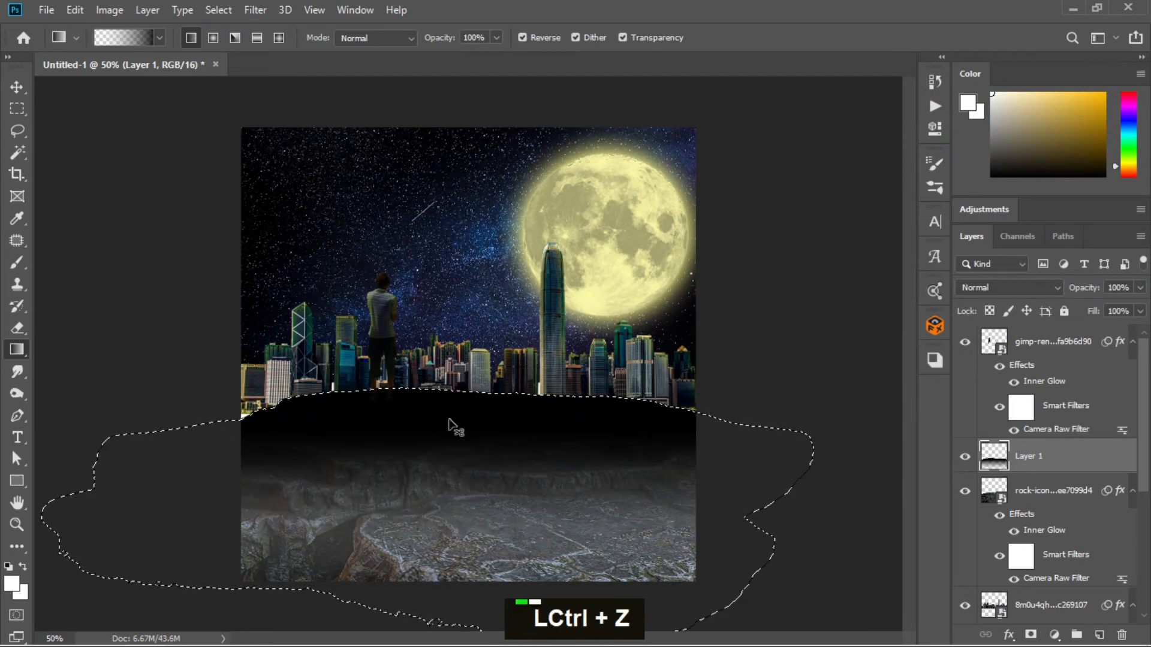
pyautogui.click(452, 394)
pyautogui.moveTo(452, 394); pyautogui.dragTo(450, 596)
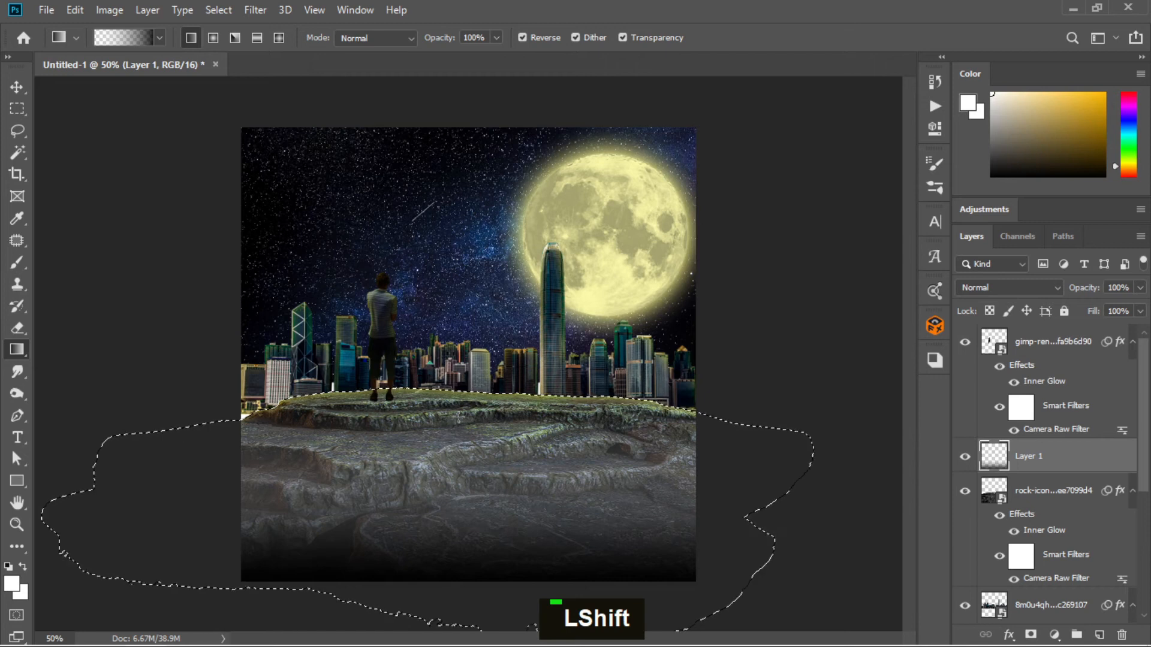
pyautogui.moveTo(454, 403); pyautogui.dragTo(449, 534)
pyautogui.hotkey('ctrl', 'z')
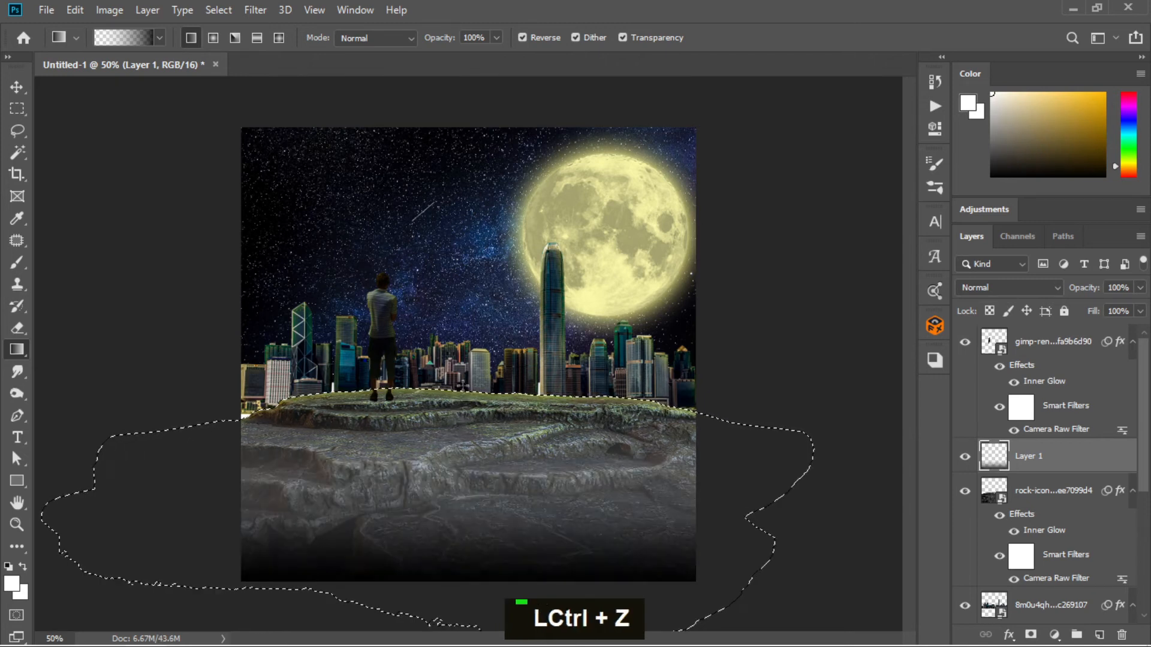
pyautogui.moveTo(463, 383); pyautogui.dragTo(458, 499)
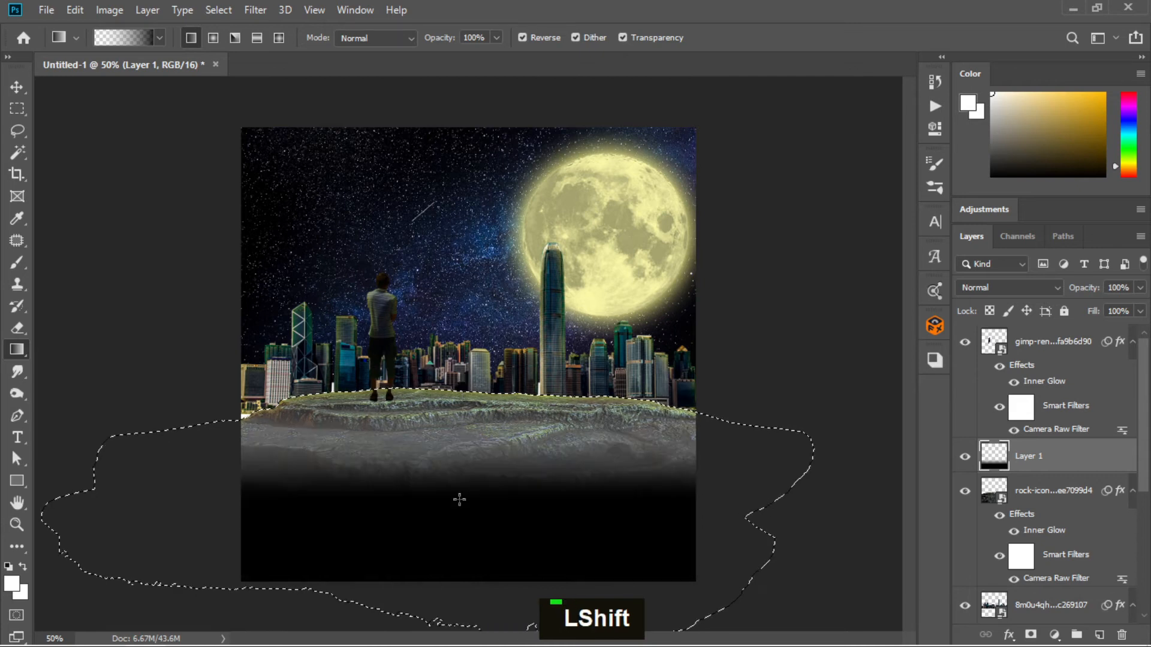
pyautogui.hotkey('ctrl', 'z')
# Draw a vertical black gradient that darkens the rock's lower part, and set its layer to Multiply at 72% opacity.
pyautogui.moveTo(476, 307); pyautogui.dragTo(476, 526)
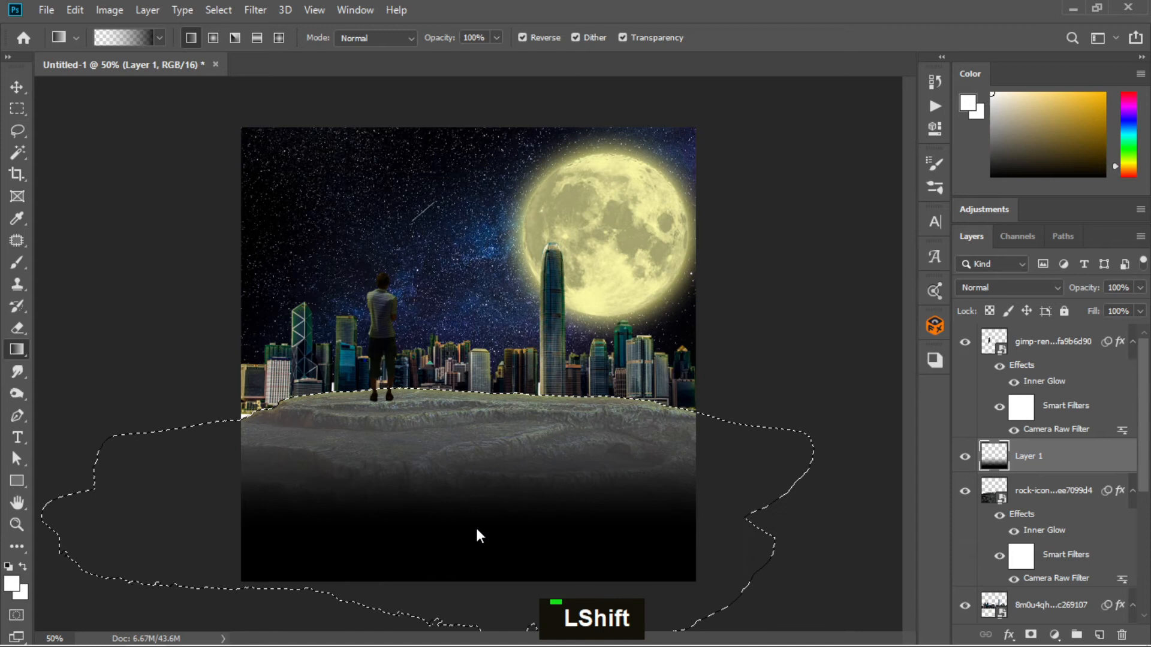
pyautogui.click(1034, 287)
pyautogui.click(1026, 298)
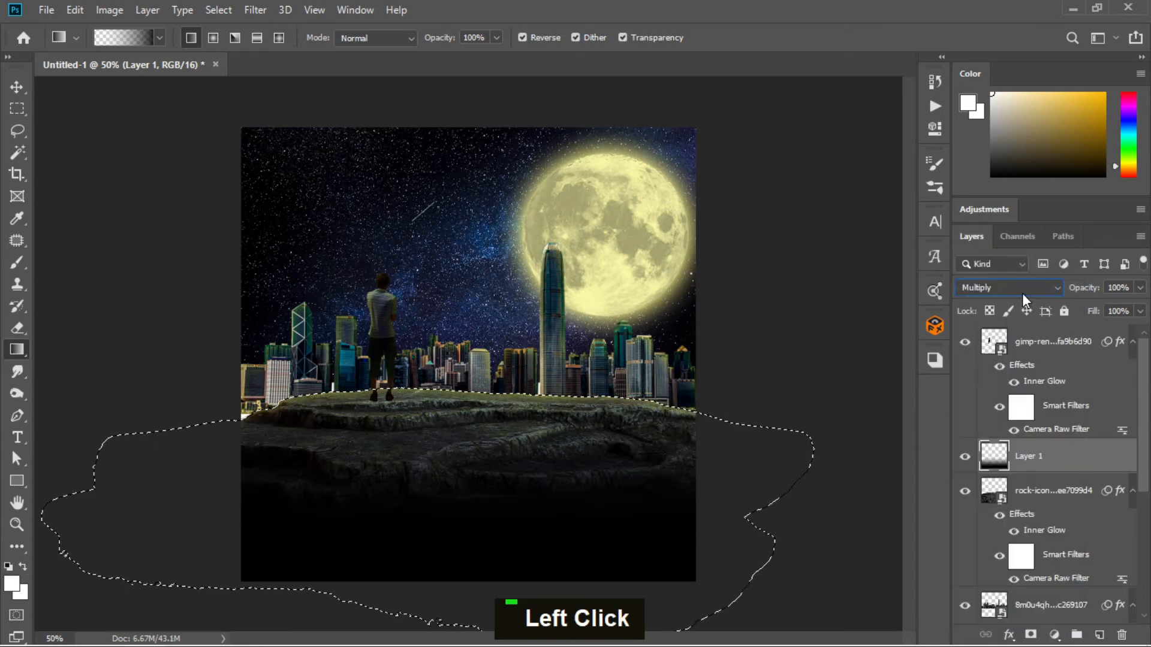
pyautogui.moveTo(1092, 292); pyautogui.dragTo(1068, 294)
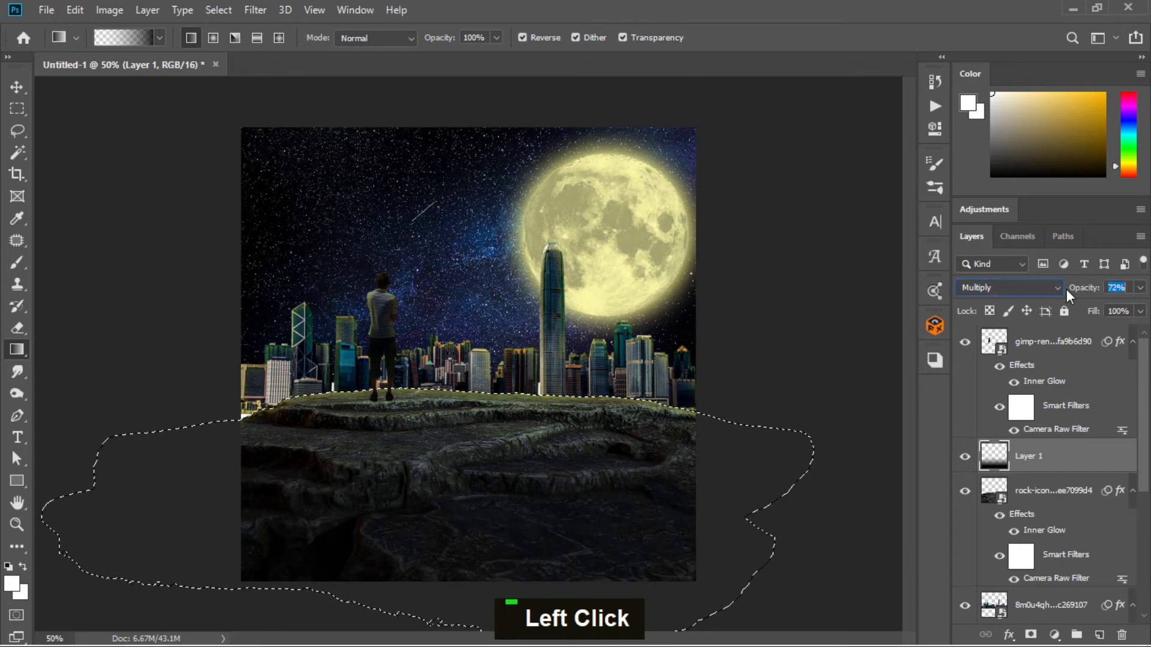
pyautogui.click(16, 86)
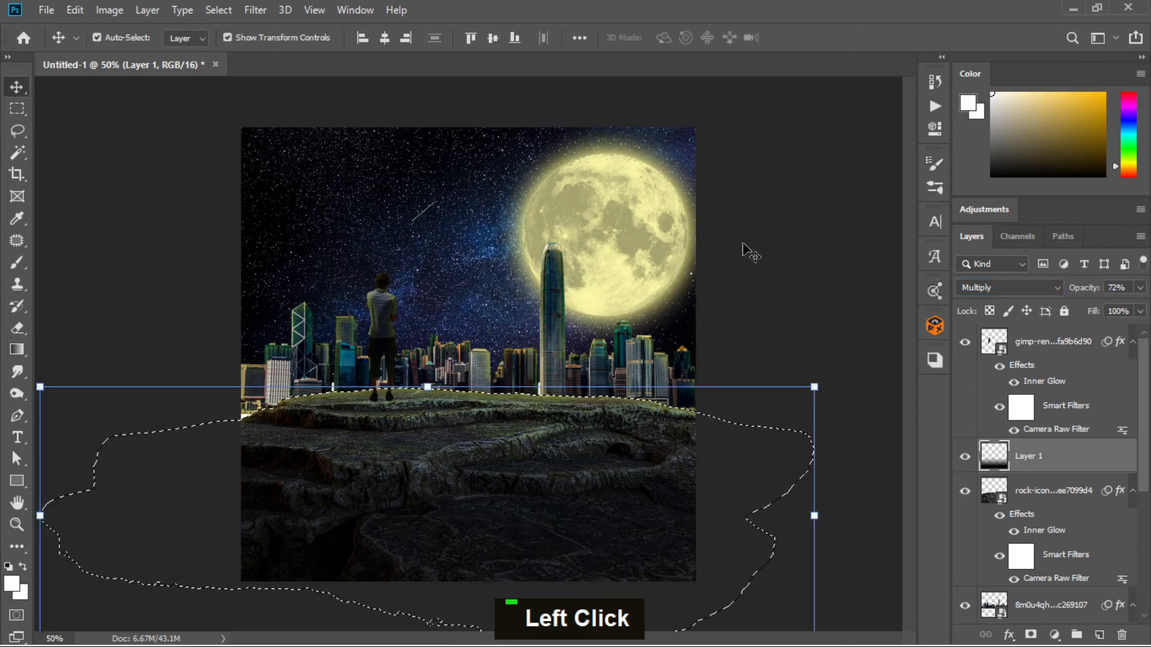
# Clear the rock selection and duplicate the standing man's layer.
pyautogui.hotkey('ctrl', 'd')
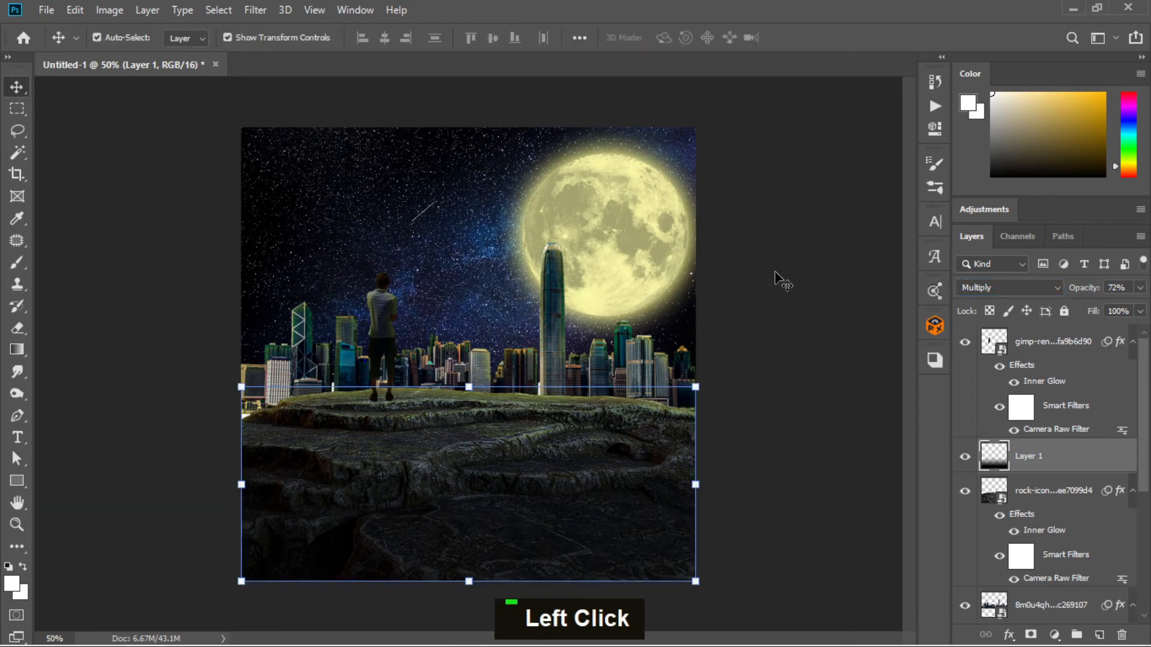
pyautogui.click(779, 281)
pyautogui.scroll(2, 447, 475)
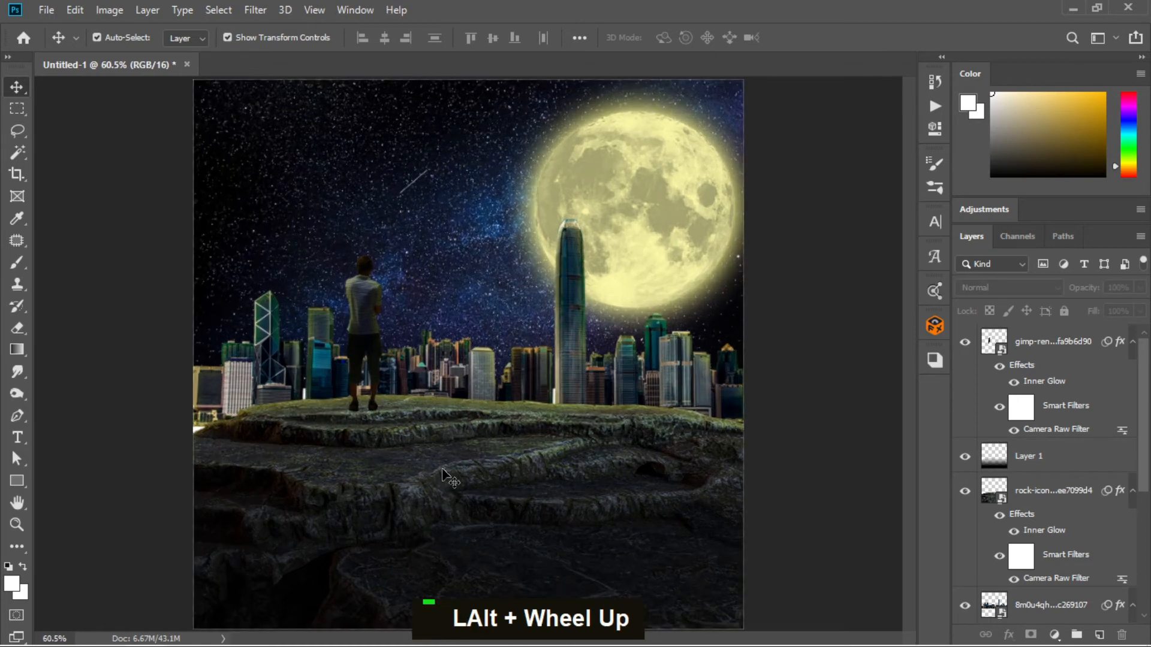
pyautogui.press('alt')
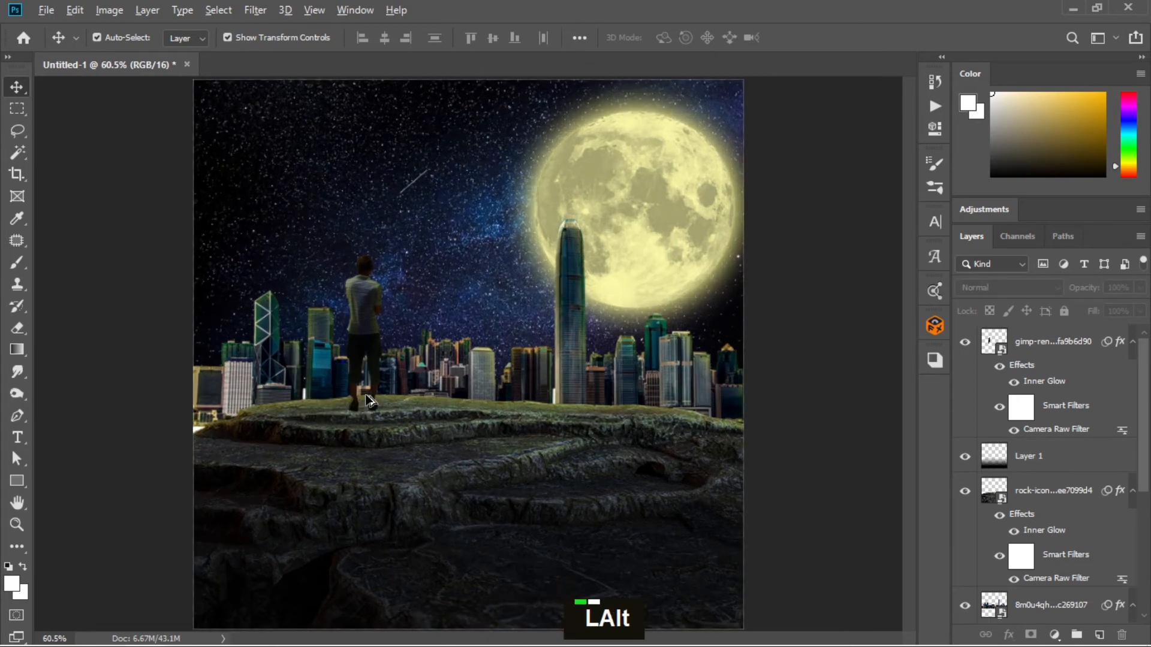
pyautogui.click(360, 311)
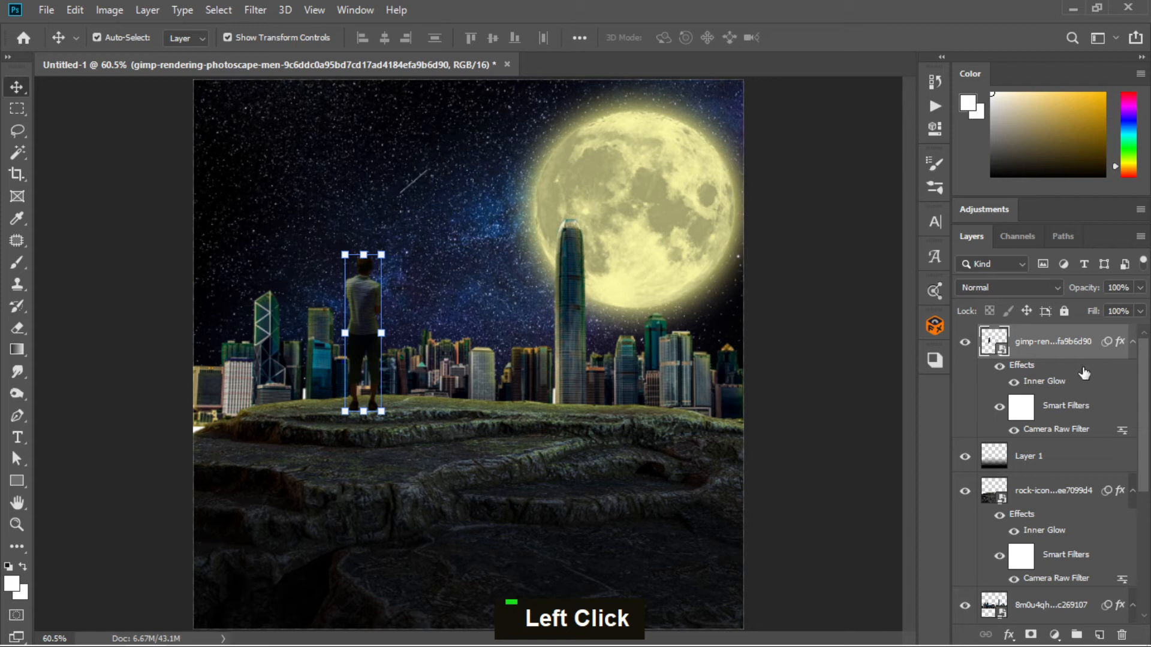
pyautogui.press('ctrl')
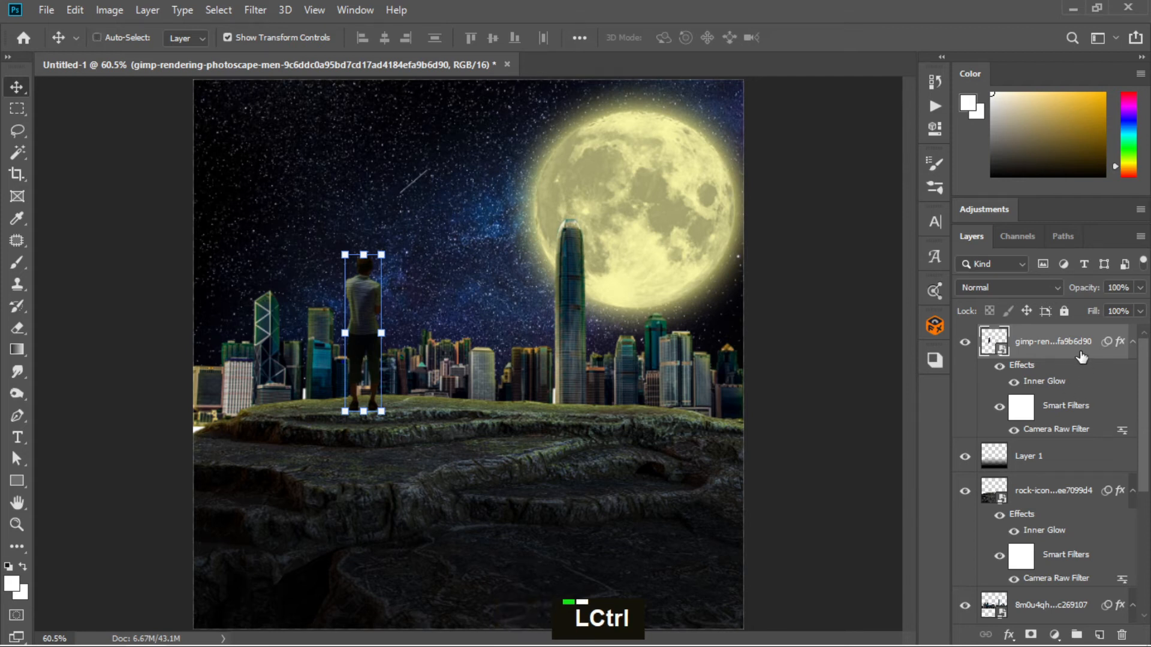
pyautogui.hotkey('ctrl', 'j')
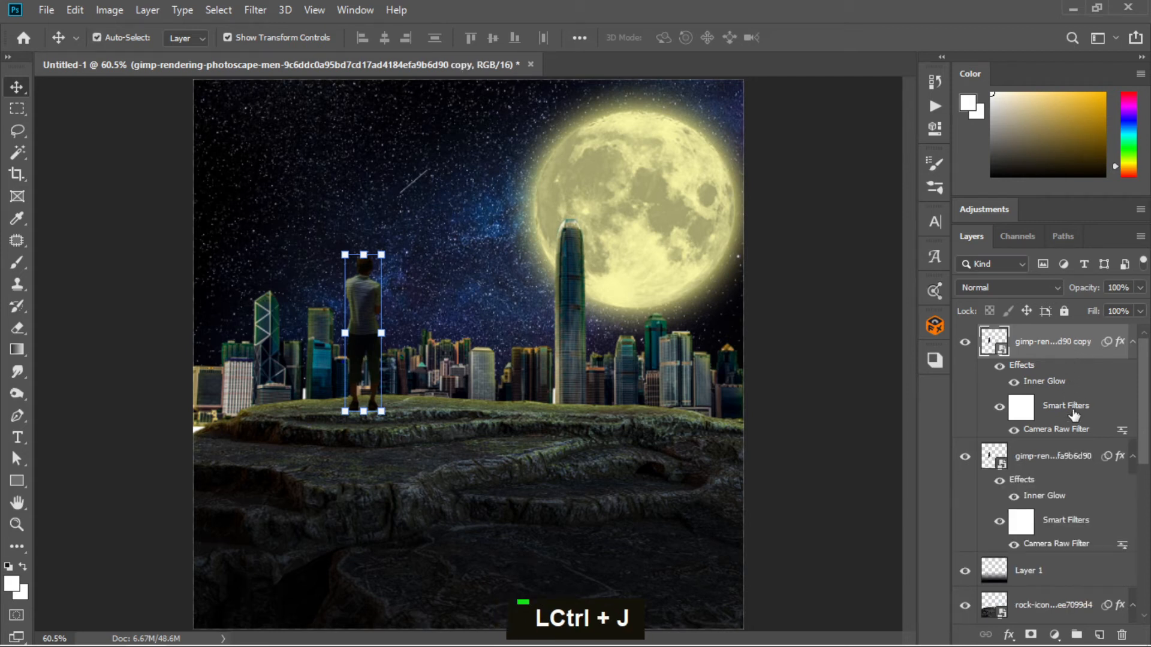
# Turn the lower man layer into a black silhouette using Hue/Saturation with Lightness -100, and check it by briefly hiding the copy above.
pyautogui.click(1072, 462)
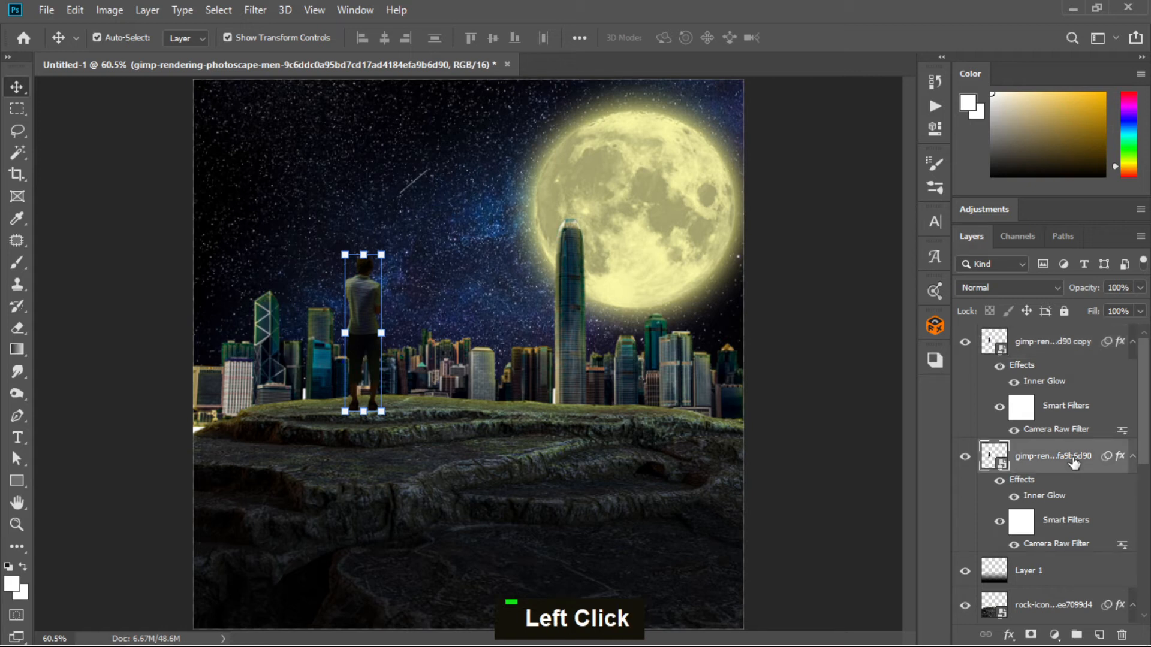
pyautogui.hotkey('ctrl', 'u')
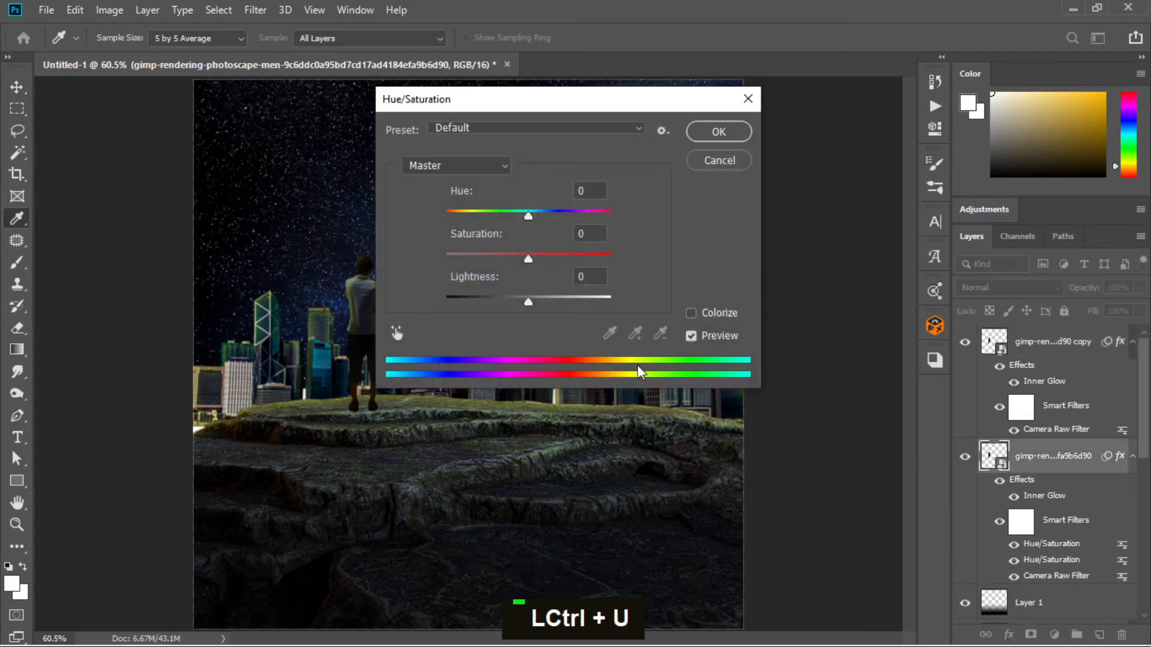
pyautogui.moveTo(529, 301); pyautogui.dragTo(427, 302)
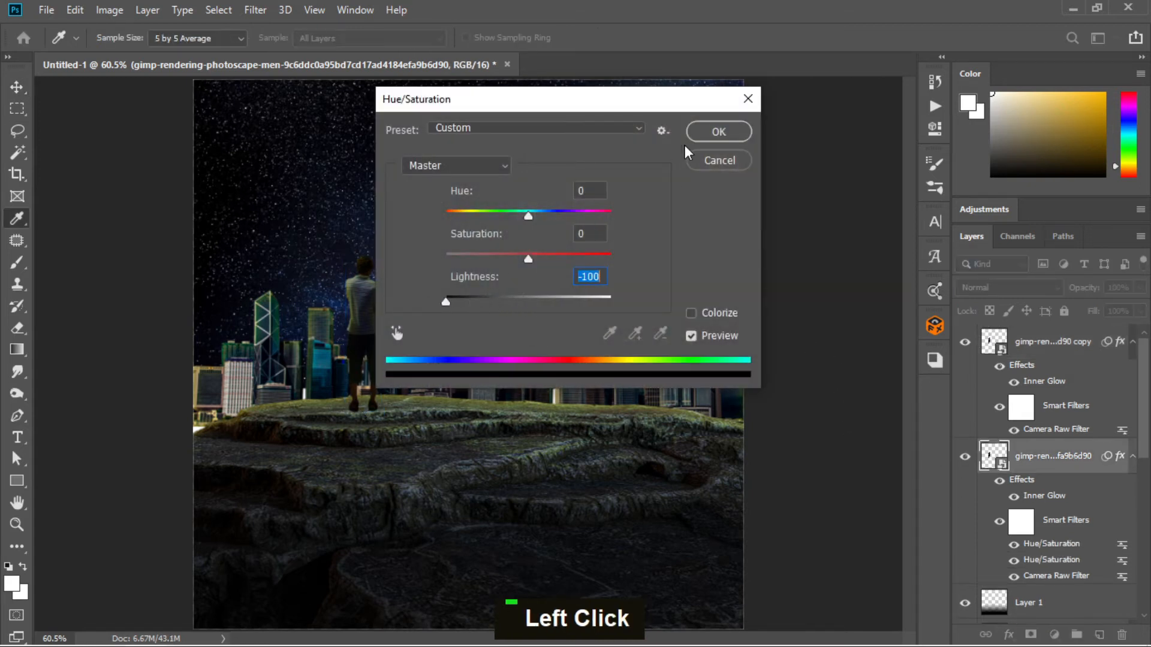
pyautogui.click(722, 124)
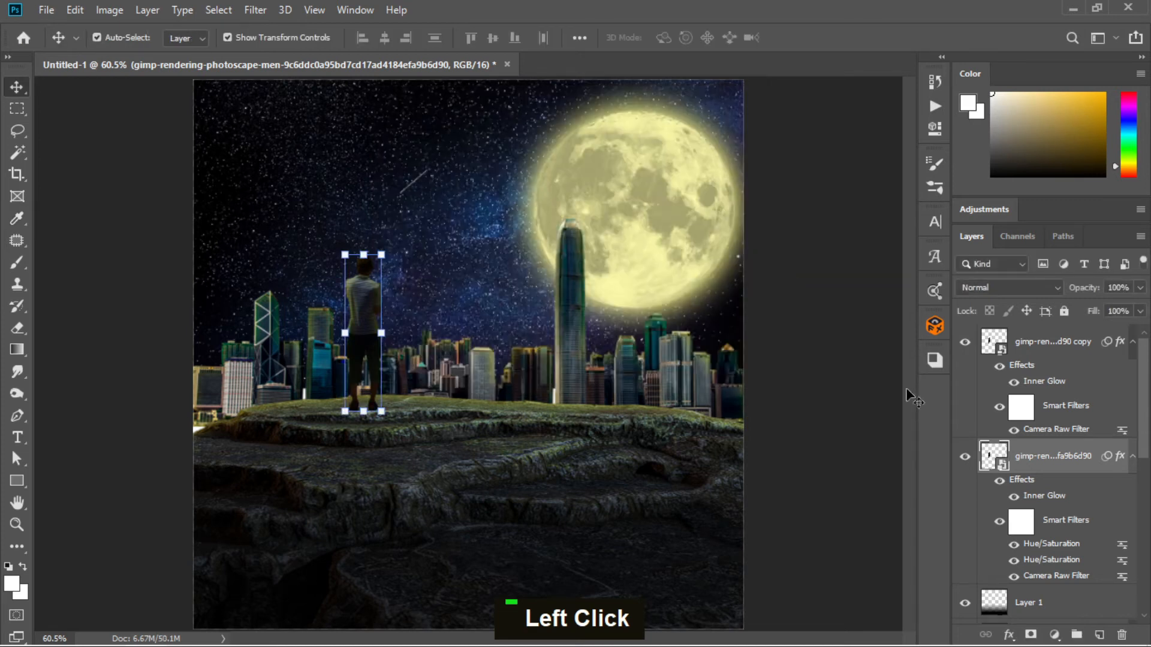
pyautogui.click(965, 343)
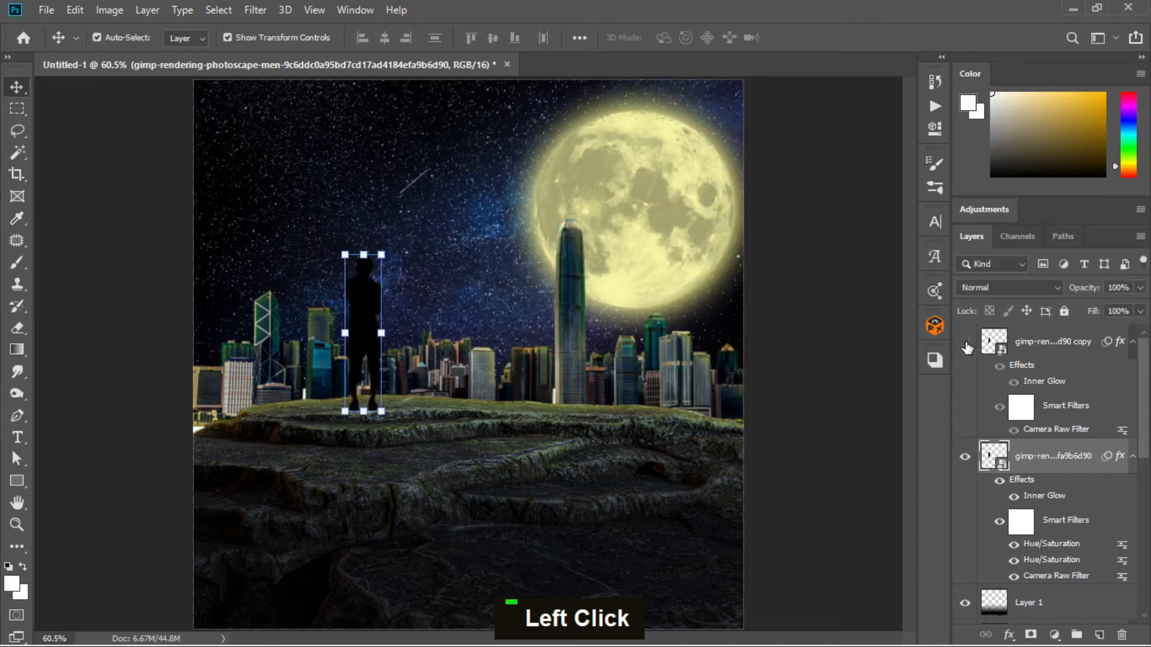
pyautogui.click(965, 343)
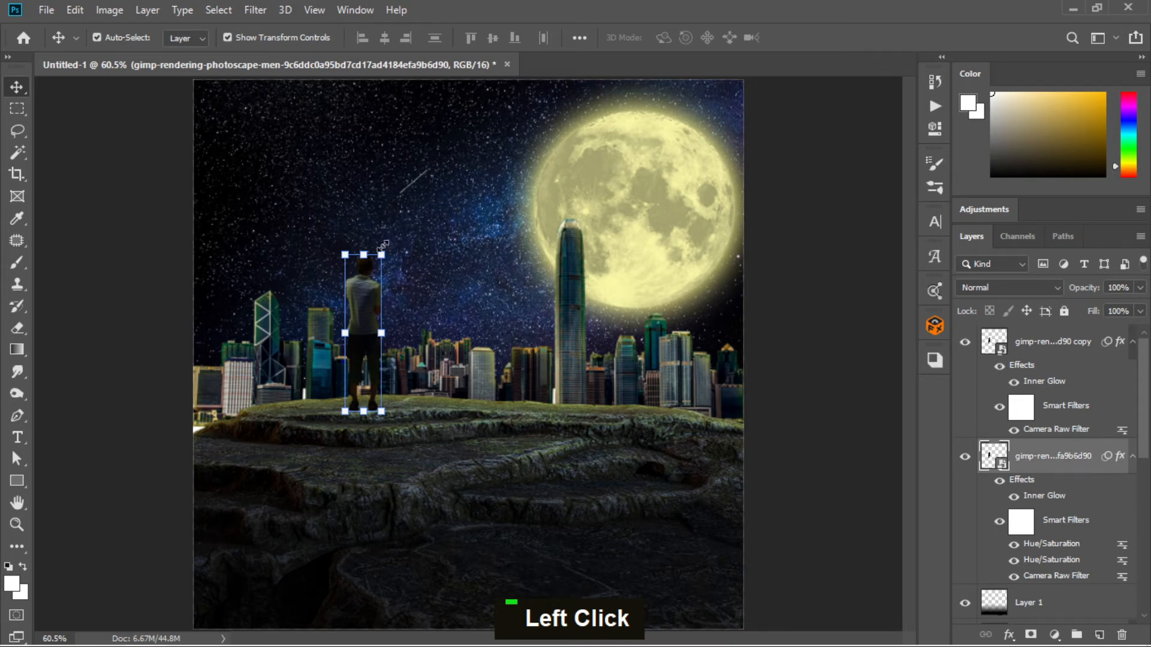
# Rotate the black silhouette to about -145.85° and place it on the rock so its feet meet the standing man's feet.
pyautogui.moveTo(395, 243); pyautogui.dragTo(264, 471)
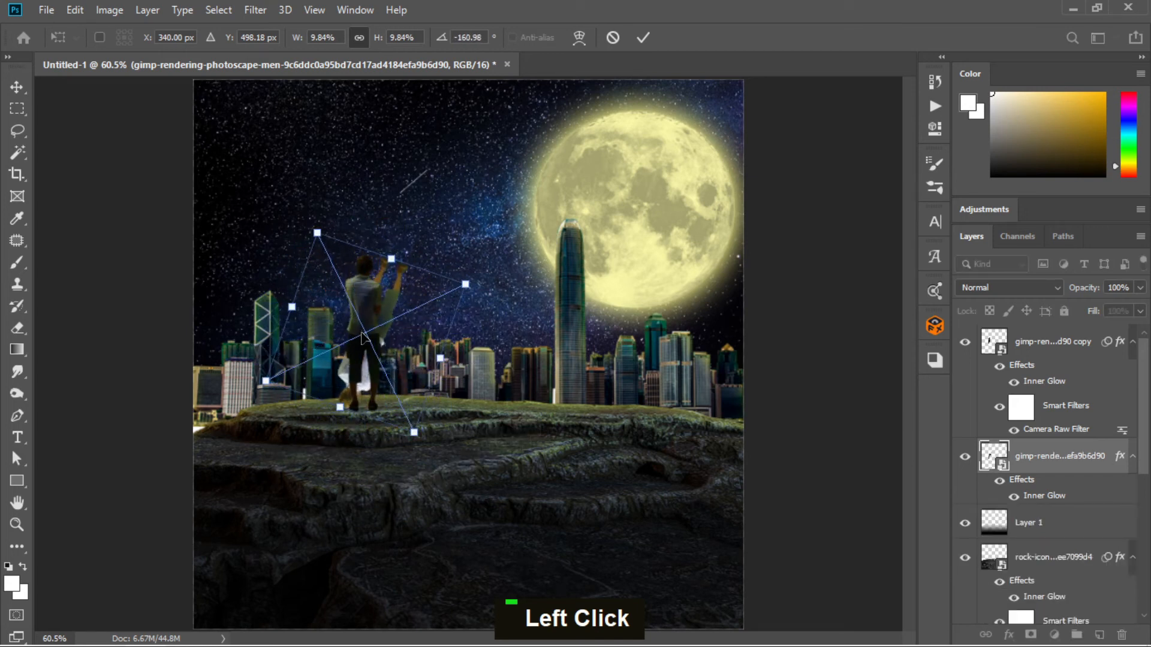
pyautogui.moveTo(367, 339); pyautogui.dragTo(330, 474)
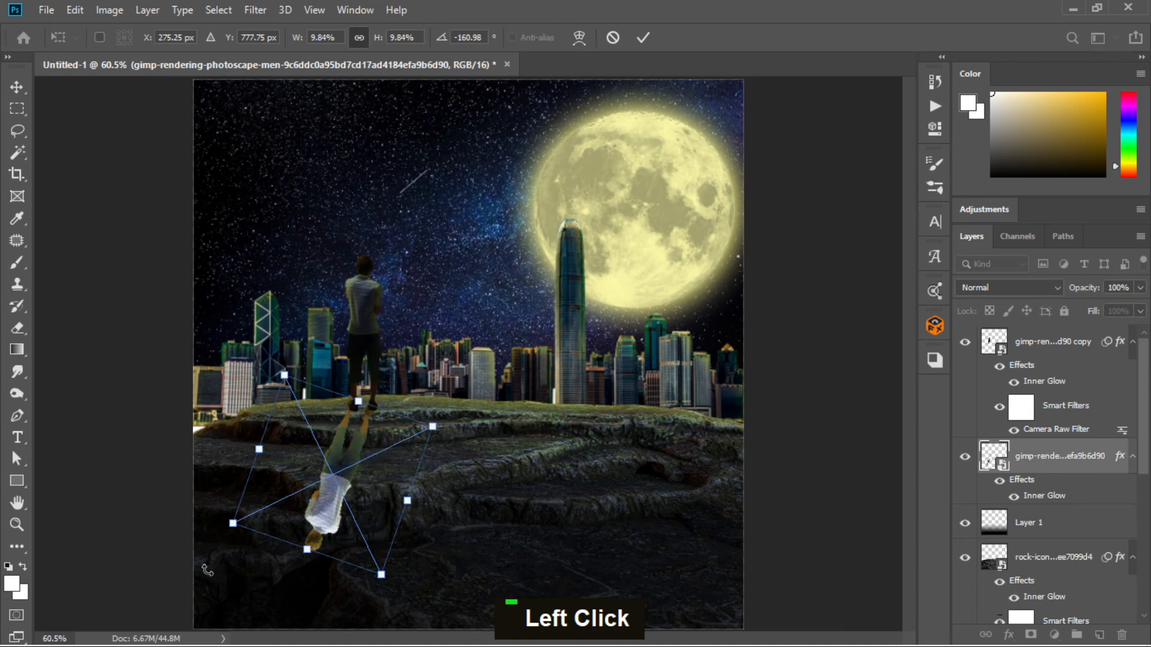
pyautogui.moveTo(220, 547); pyautogui.dragTo(222, 500)
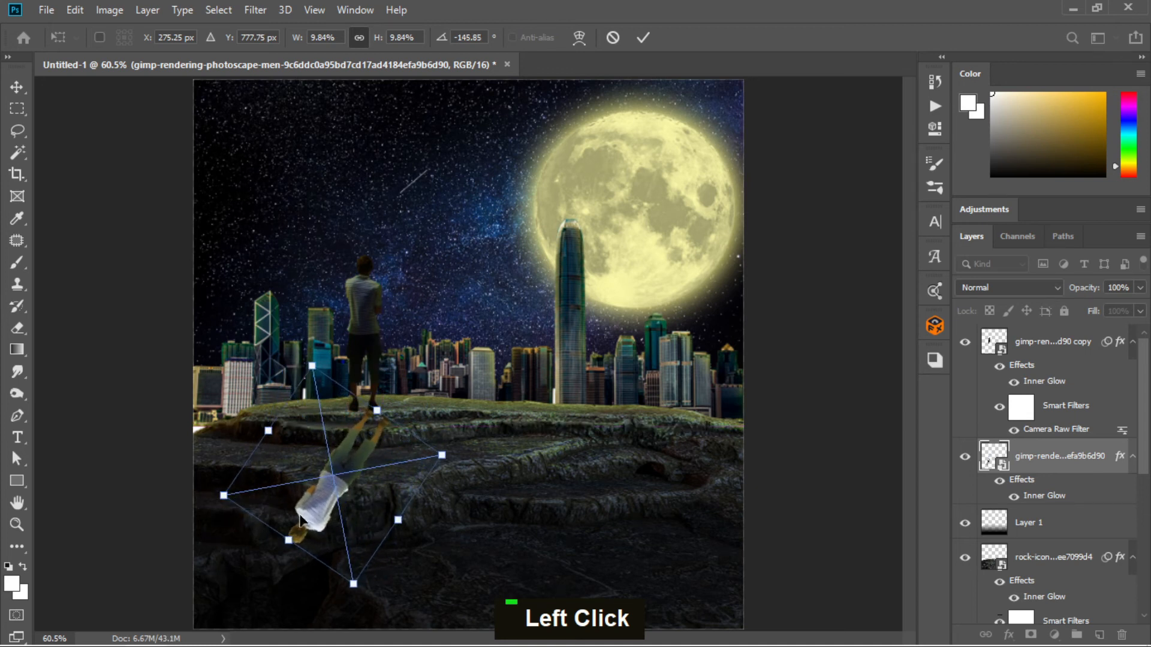
pyautogui.moveTo(322, 482); pyautogui.dragTo(311, 470)
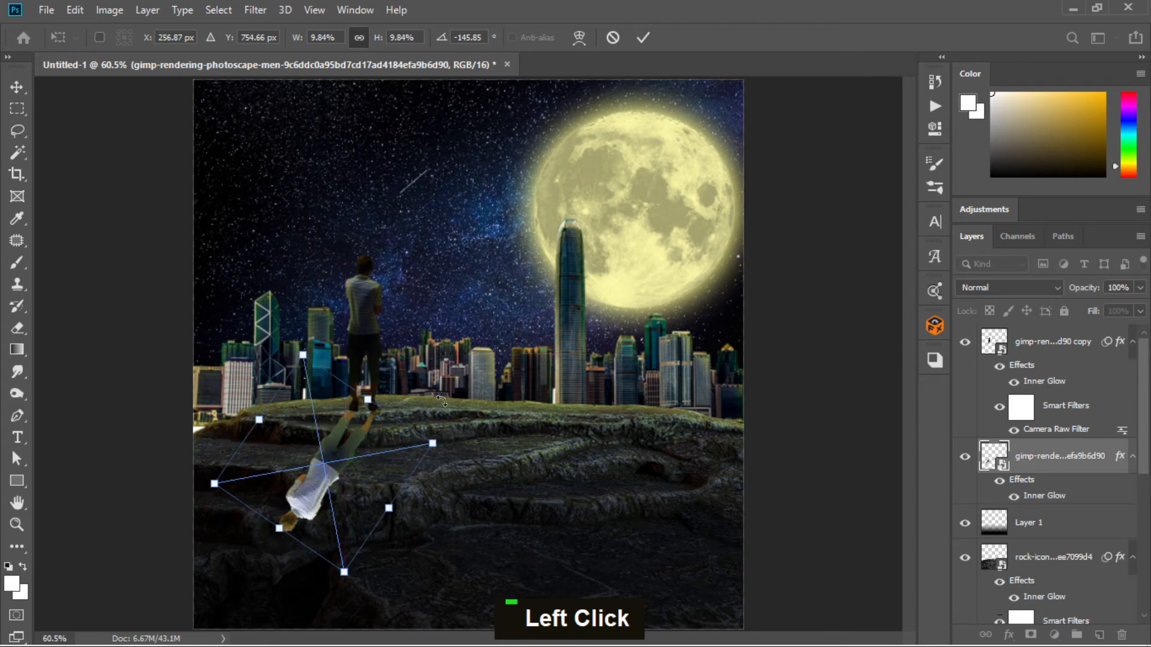
pyautogui.doubleClick(322, 485)
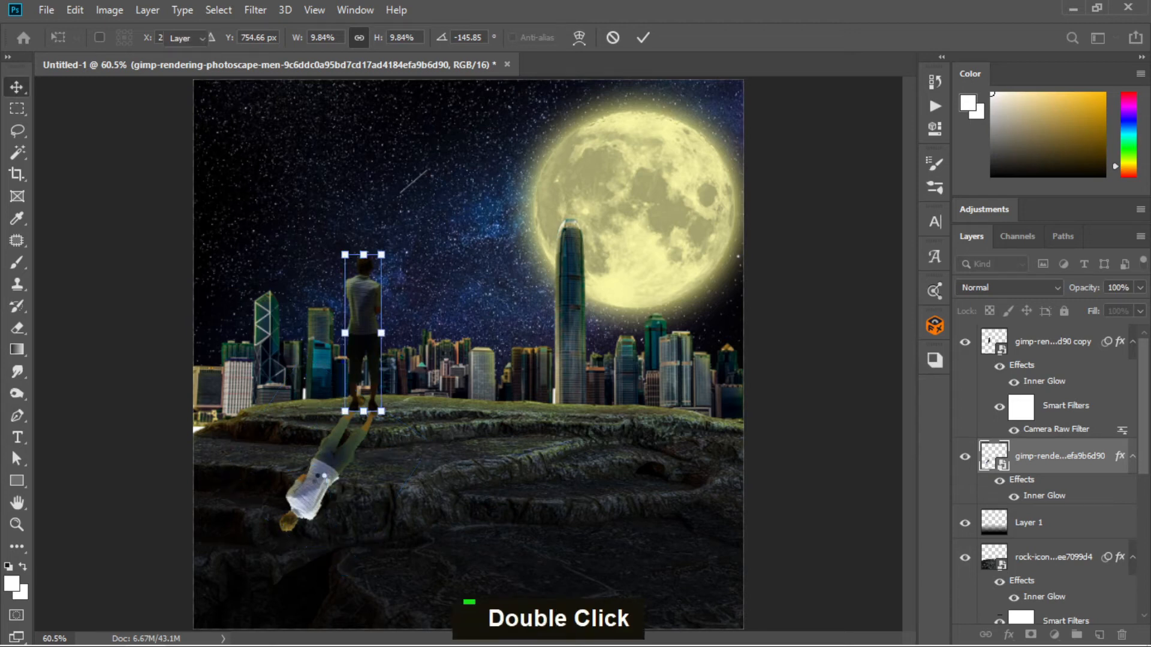
# Shorten the silhouette shadow towards the man's feet by scaling its height to about 7.42%.
pyautogui.keyDown('alt'); pyautogui.scroll(3, 308, 486); pyautogui.keyUp('alt')
pyautogui.scroll(-2, 311, 461)
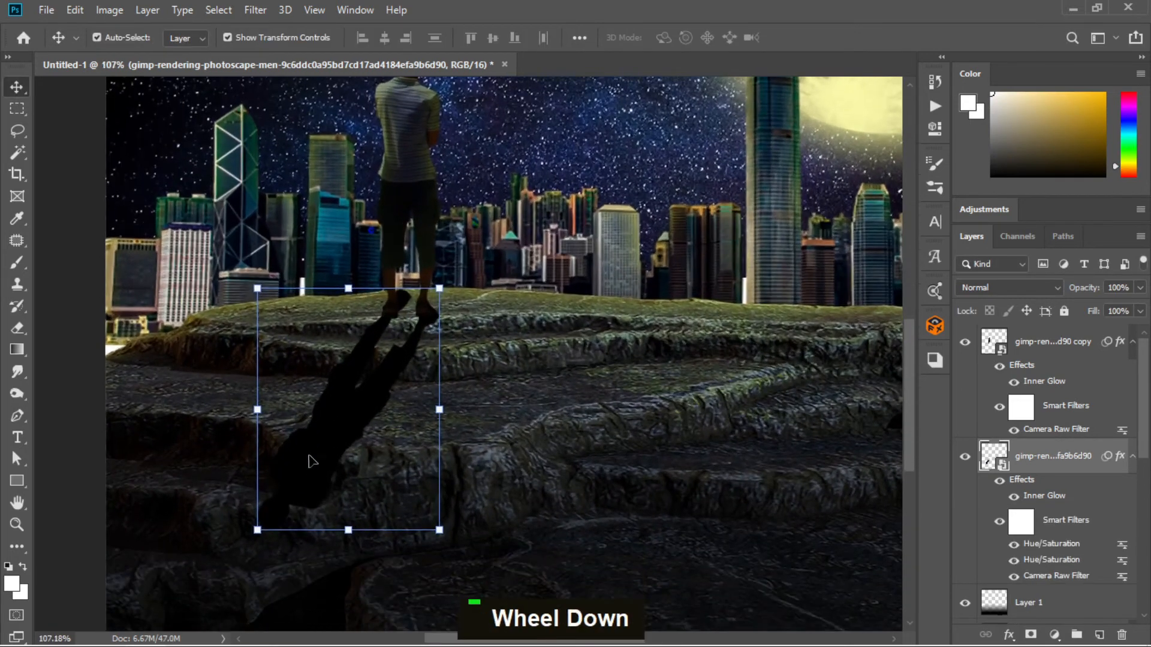
pyautogui.keyDown('alt'); pyautogui.scroll(3, 309, 461); pyautogui.keyUp('alt')
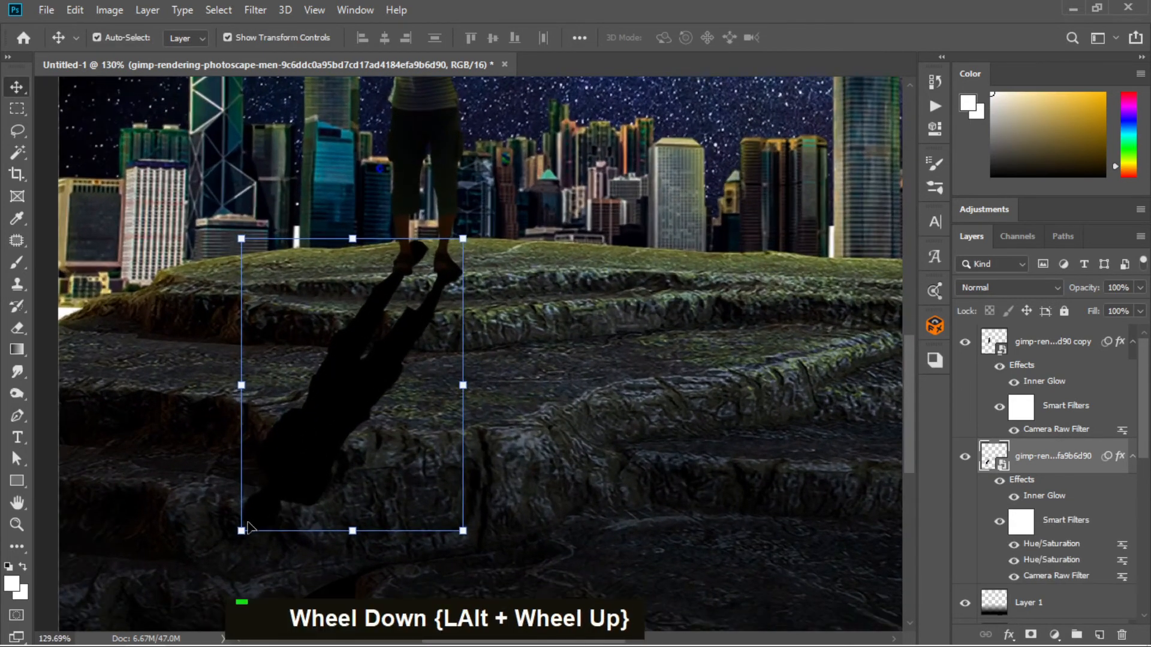
pyautogui.moveTo(248, 522); pyautogui.dragTo(283, 439)
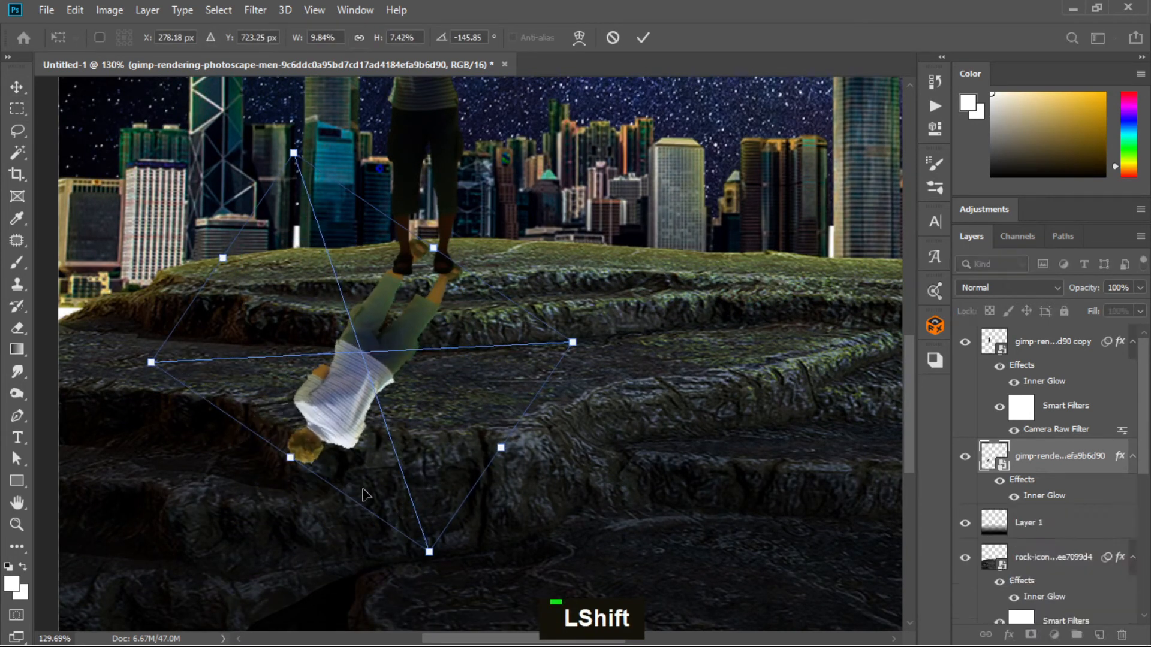
pyautogui.doubleClick(330, 366)
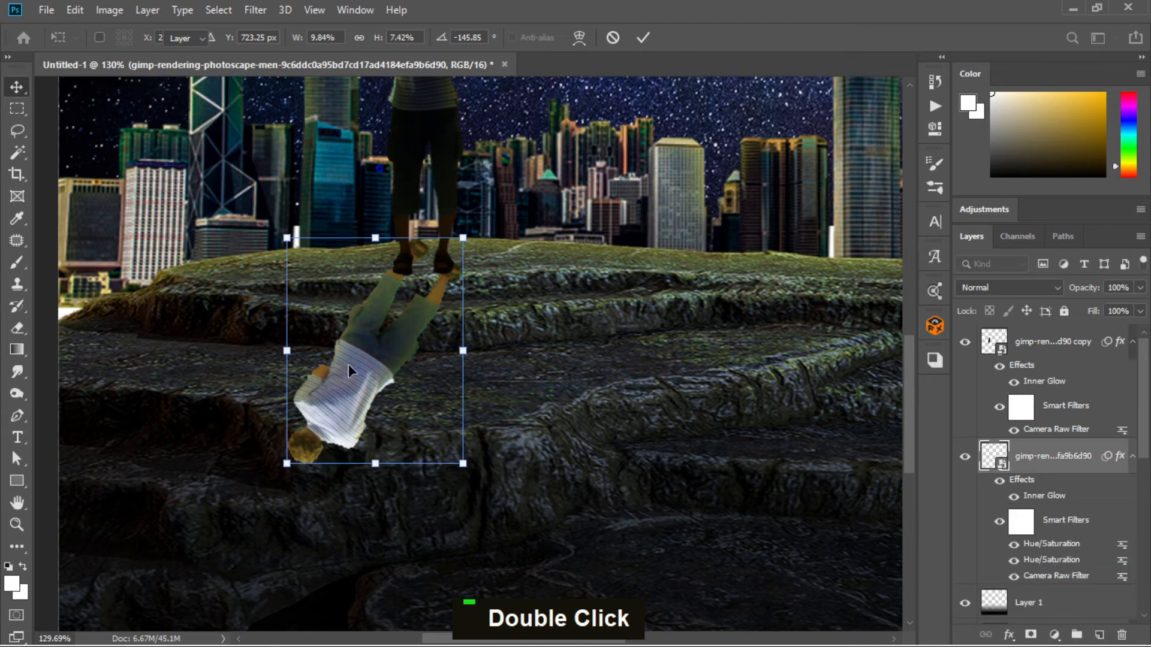
# Rotate the shadow to about -131.16° and move it to about X 227 px, Y 733 px, opposite the moon.
pyautogui.press('shift')
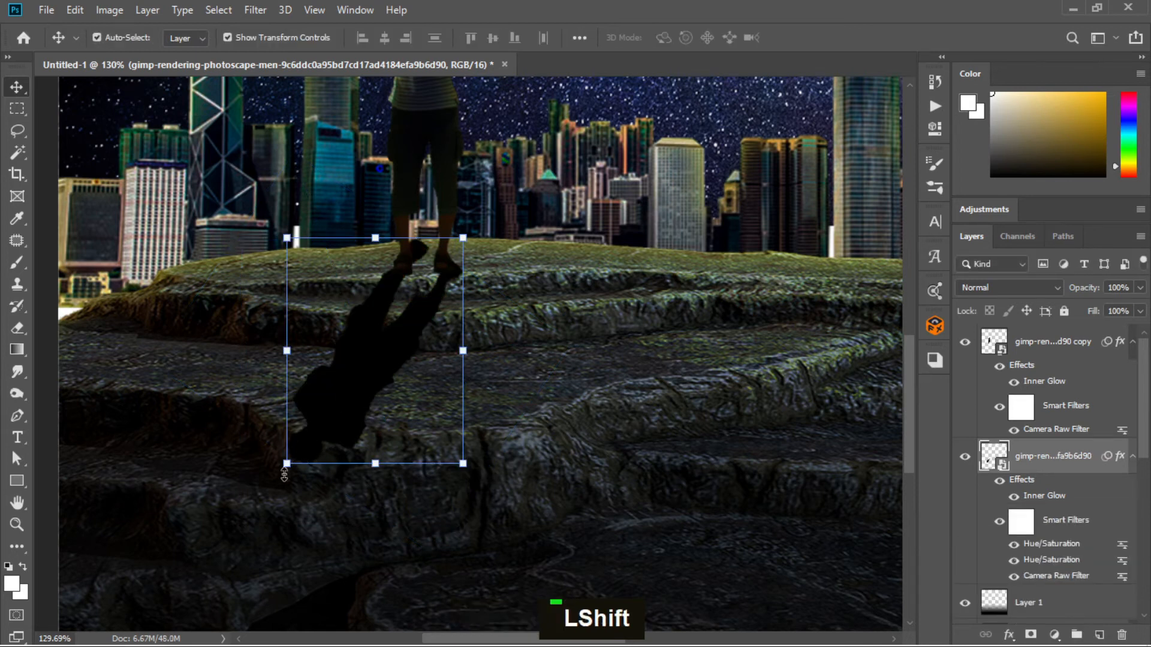
pyautogui.moveTo(278, 480); pyautogui.dragTo(229, 473)
pyautogui.moveTo(392, 344); pyautogui.dragTo(348, 346)
pyautogui.keyDown('alt'); pyautogui.scroll(-3, 347, 346); pyautogui.keyUp('alt')
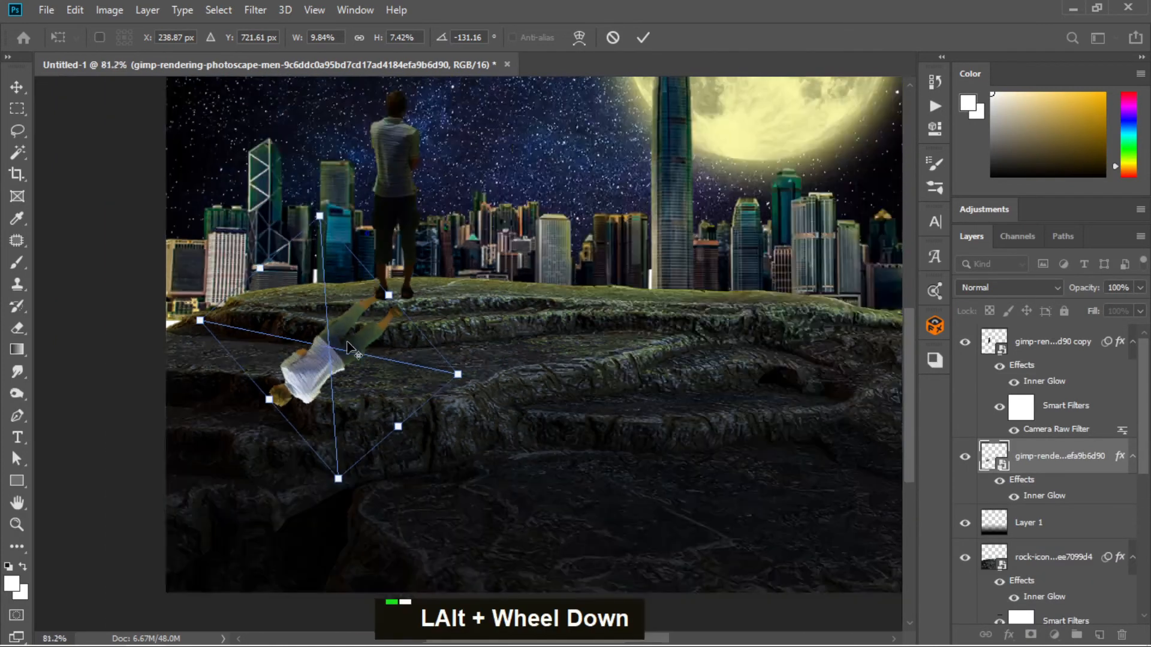
pyautogui.keyDown('alt'); pyautogui.scroll(-1, 348, 347); pyautogui.keyUp('alt')
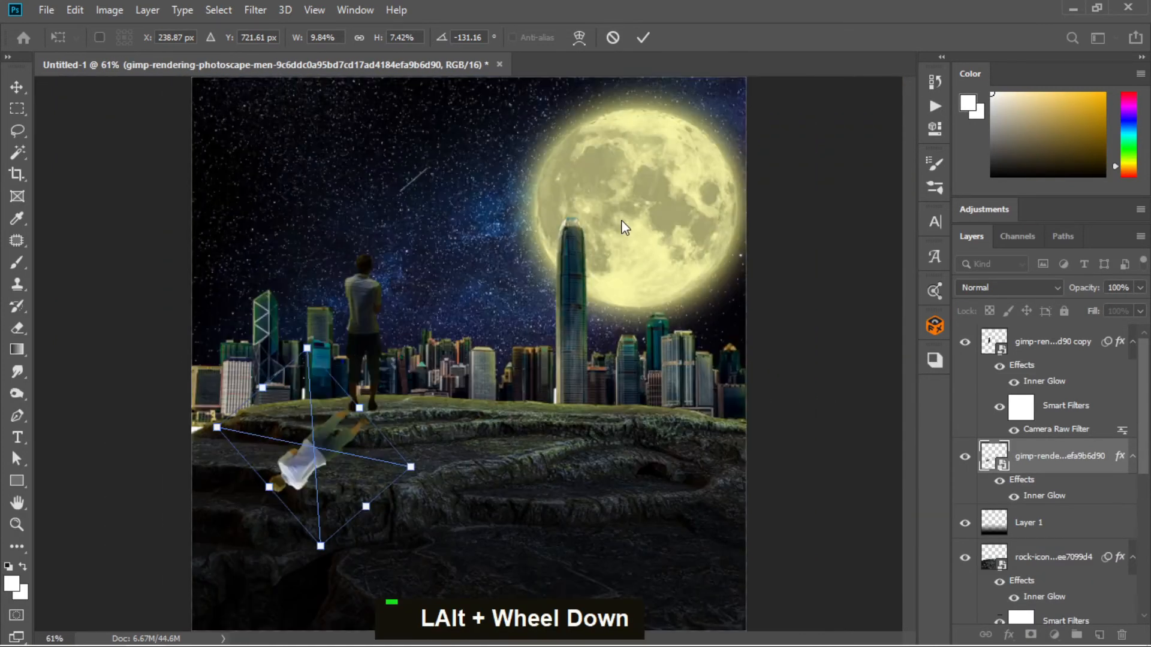
pyautogui.moveTo(368, 413); pyautogui.dragTo(355, 429)
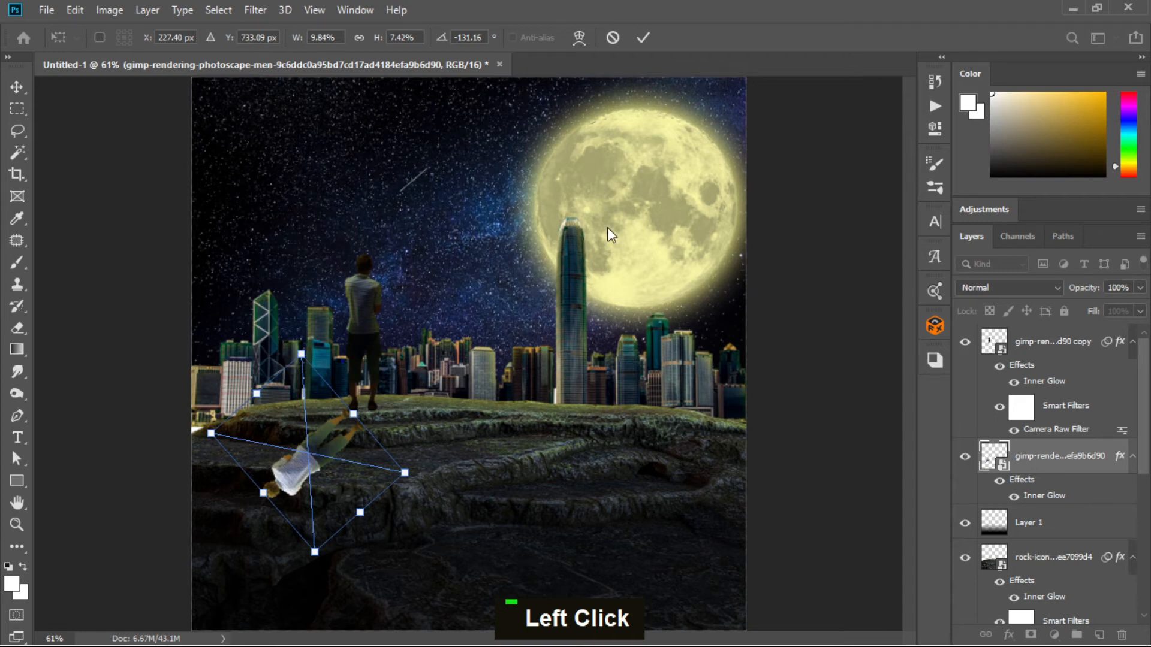
# Enlarge and lengthen the shadow diagonally across the rock from the man's feet, and set its layer to Multiply at 69% opacity.
pyautogui.keyDown('alt'); pyautogui.scroll(2, 307, 466); pyautogui.keyUp('alt')
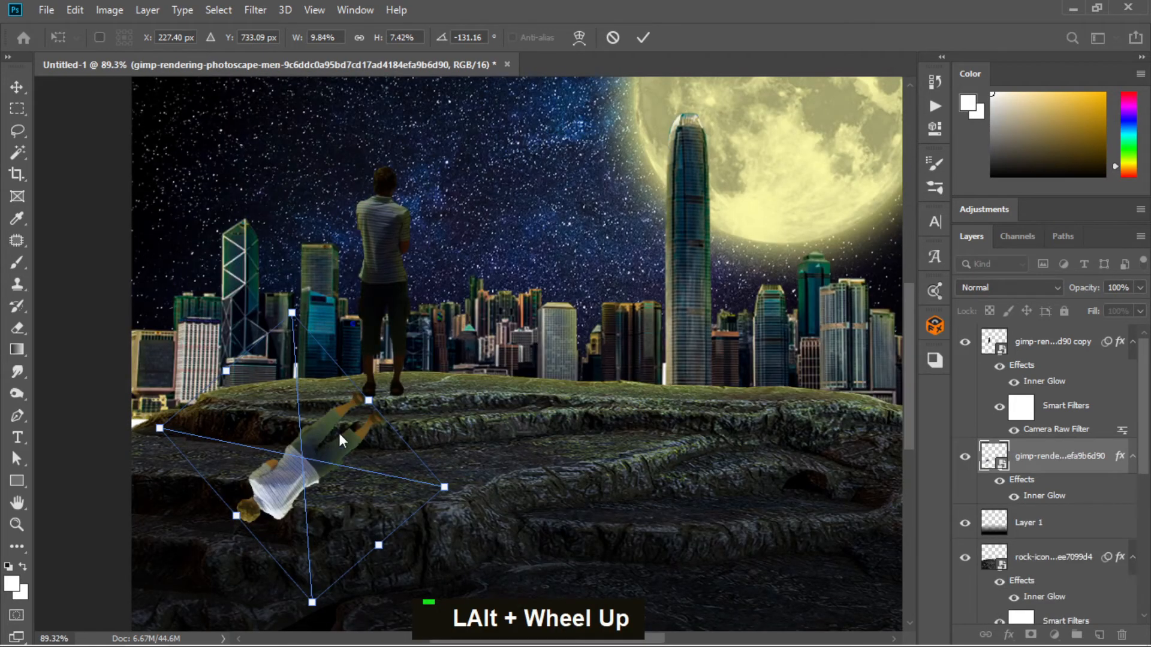
pyautogui.moveTo(359, 399); pyautogui.dragTo(365, 395)
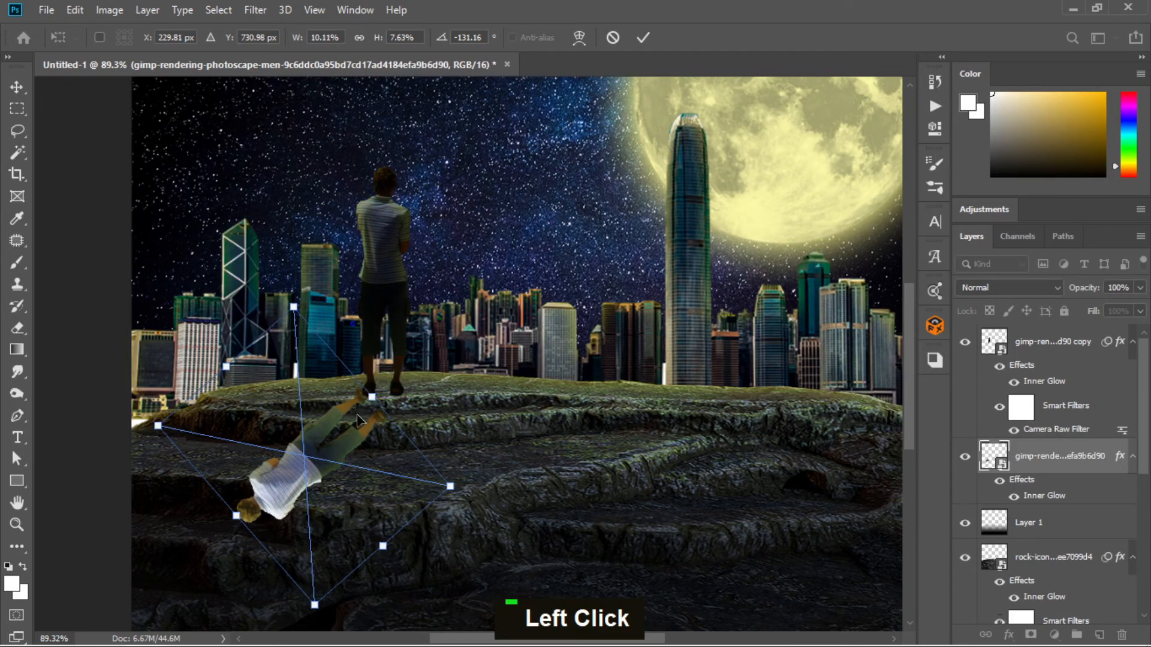
pyautogui.moveTo(231, 520); pyautogui.dragTo(180, 557)
pyautogui.doubleClick(287, 494)
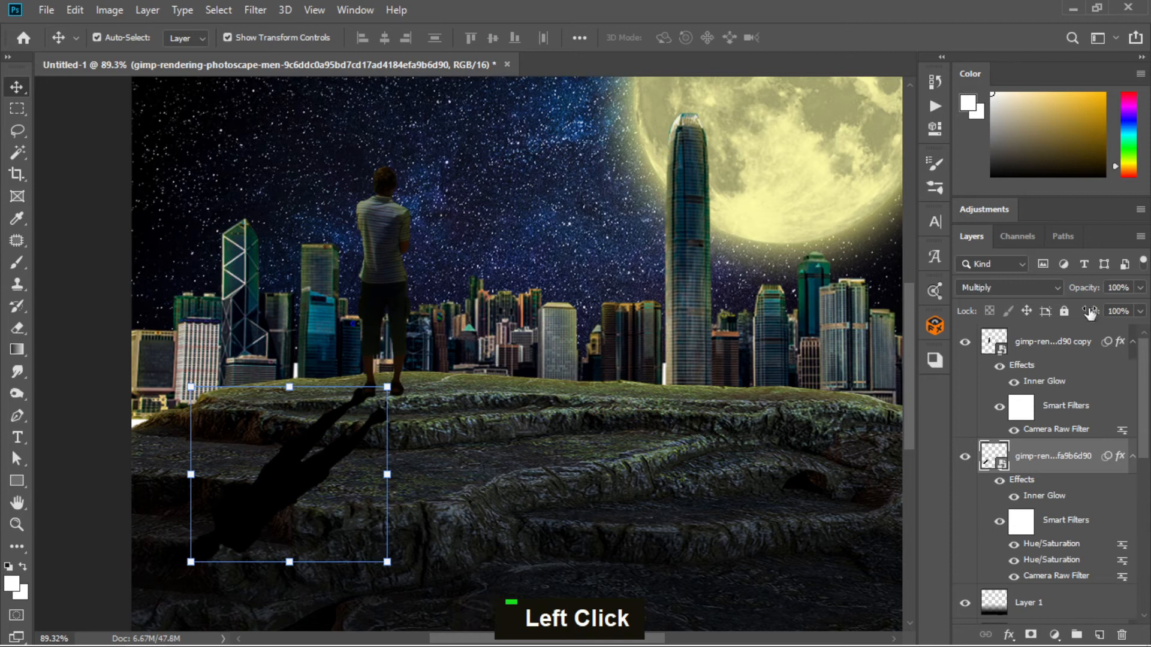
pyautogui.moveTo(1089, 290); pyautogui.dragTo(1065, 290)
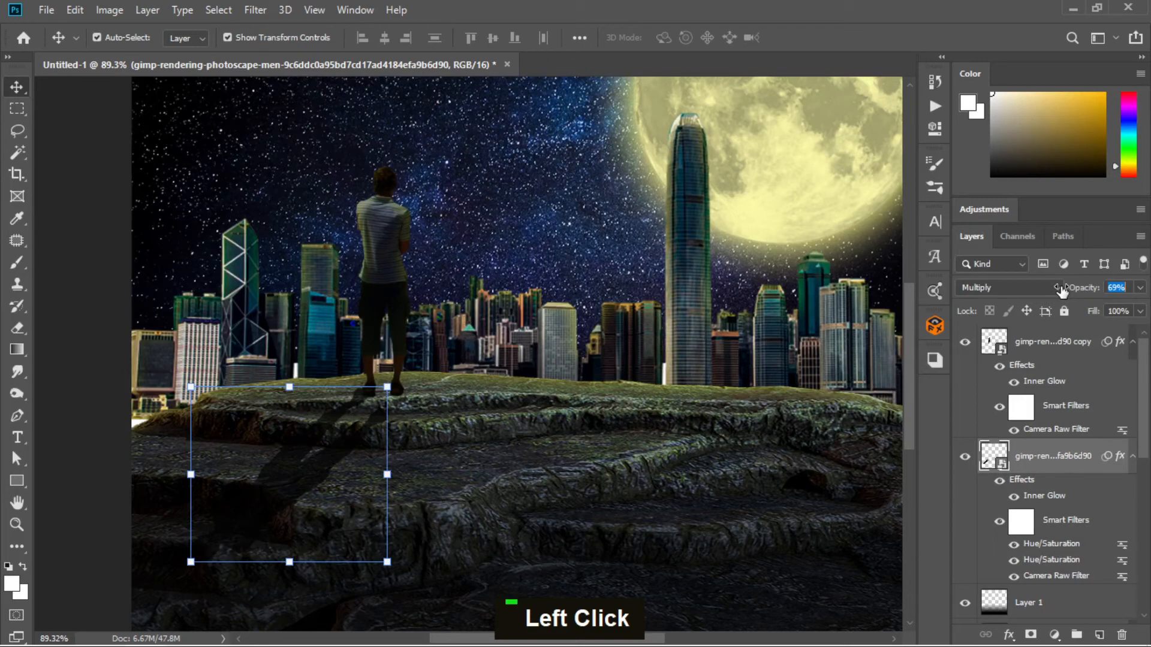
# Select the man's shadow layer and set up the Brush tool with the Soft Round brush at 37 px.
pyautogui.scroll(5, 375, 413)
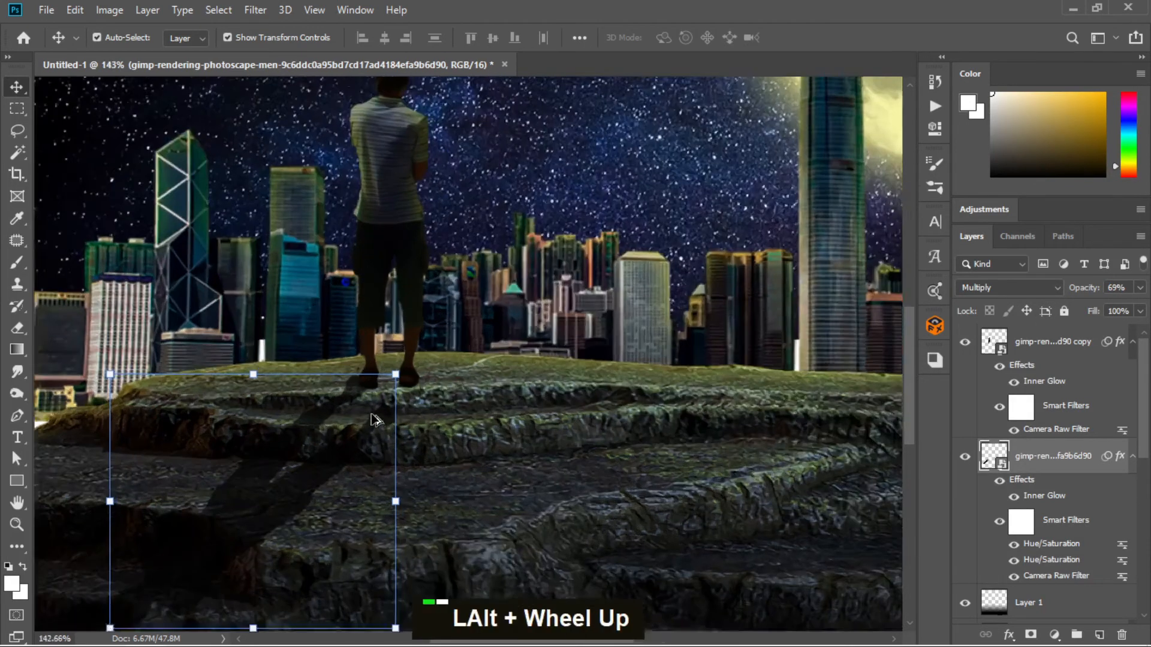
pyautogui.scroll(4, 375, 413)
pyautogui.click(409, 429)
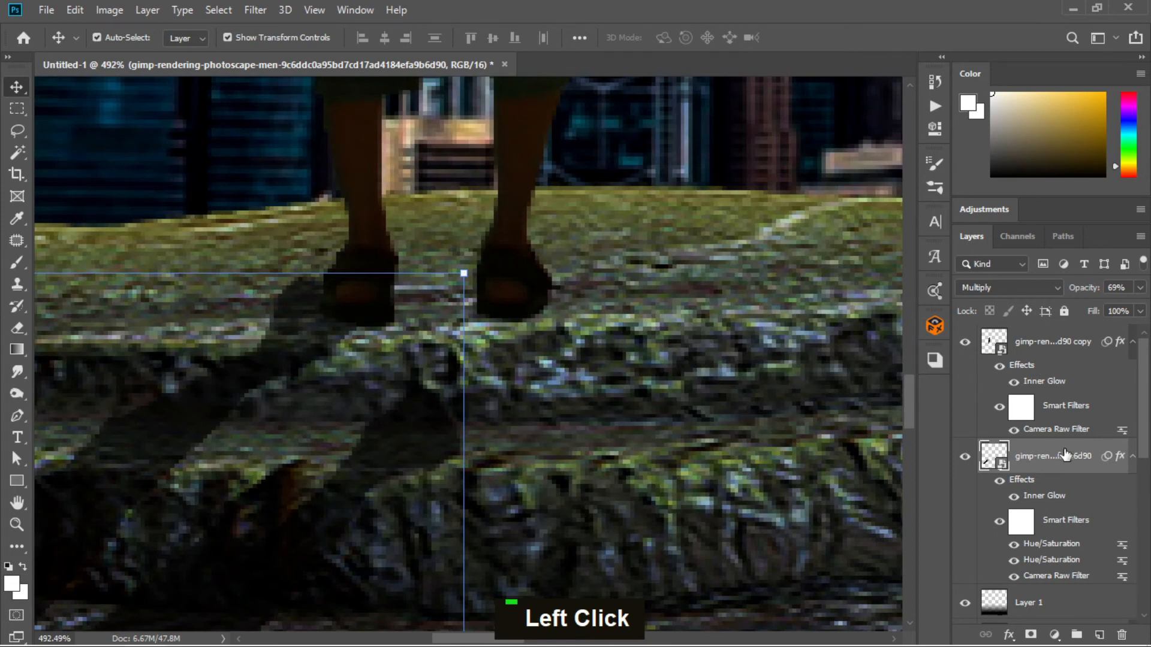
pyautogui.click(16, 261)
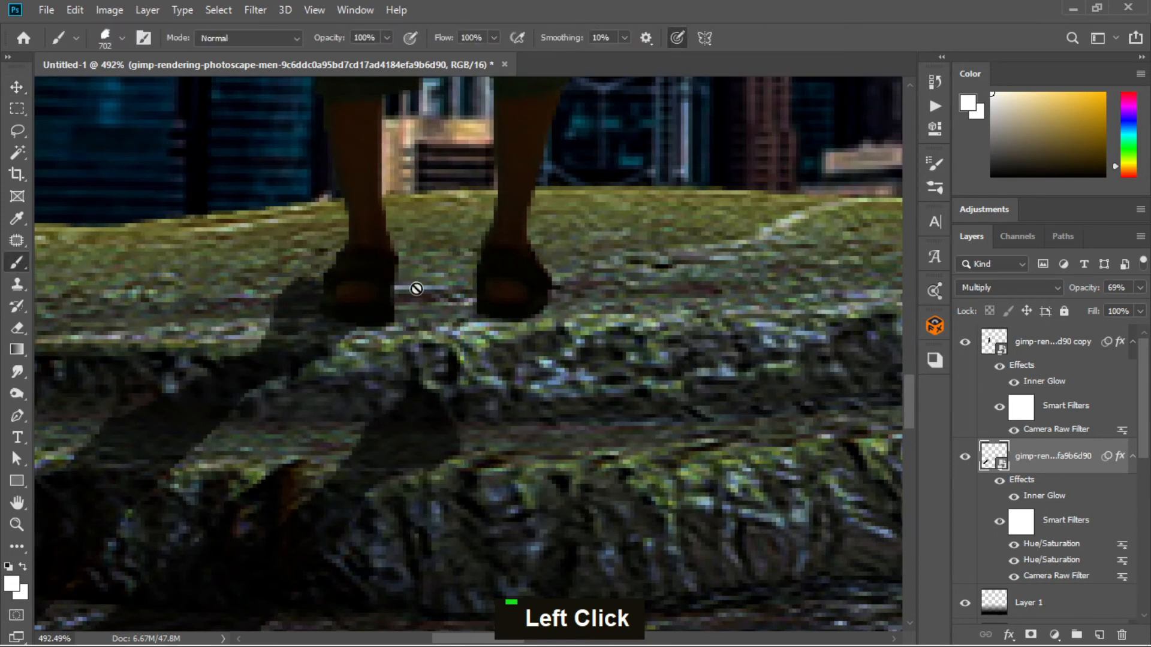
pyautogui.rightClick(556, 263)
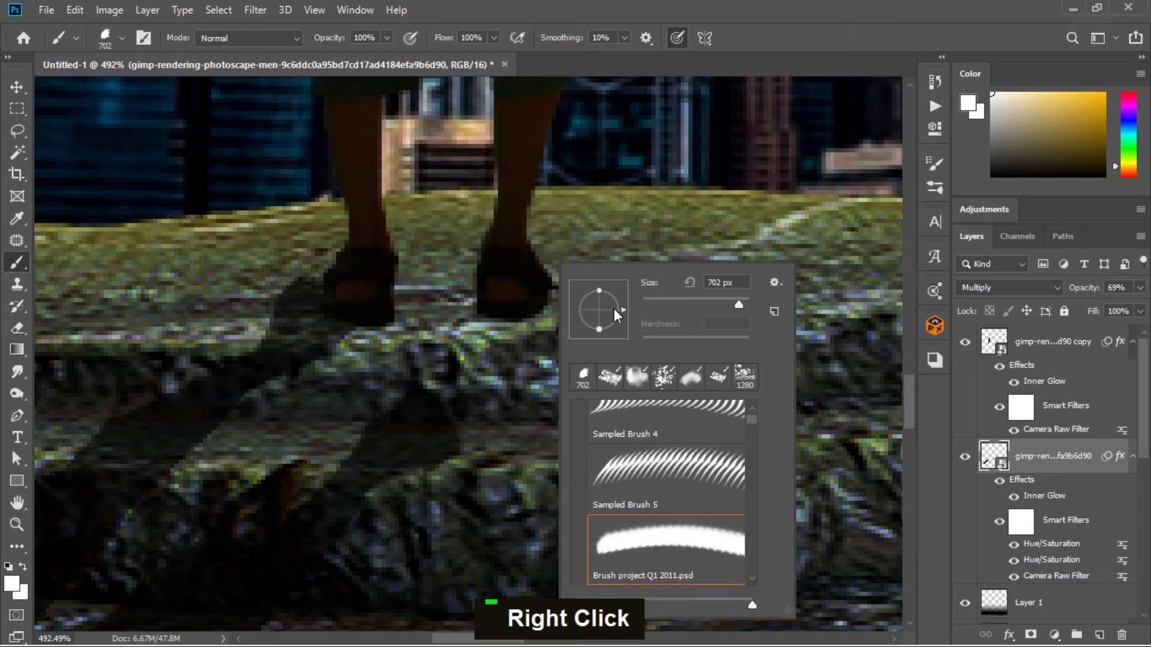
pyautogui.scroll(3, 618, 409)
pyautogui.scroll(2, 607, 399)
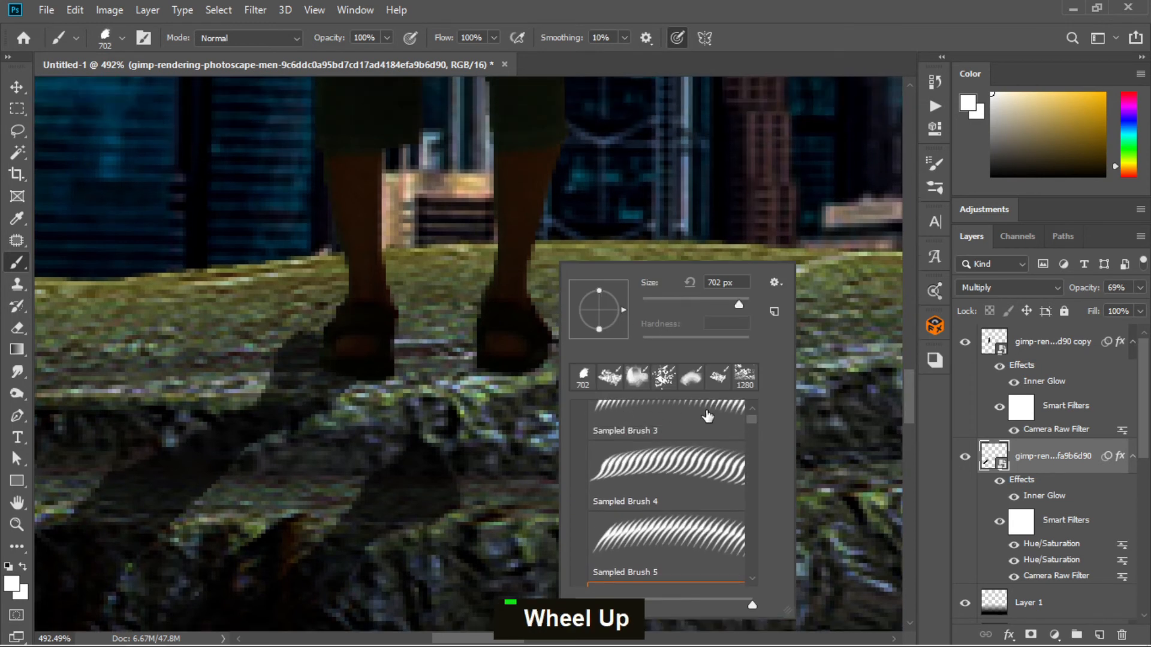
pyautogui.scroll(3, 732, 423)
pyautogui.moveTo(751, 419); pyautogui.dragTo(752, 397)
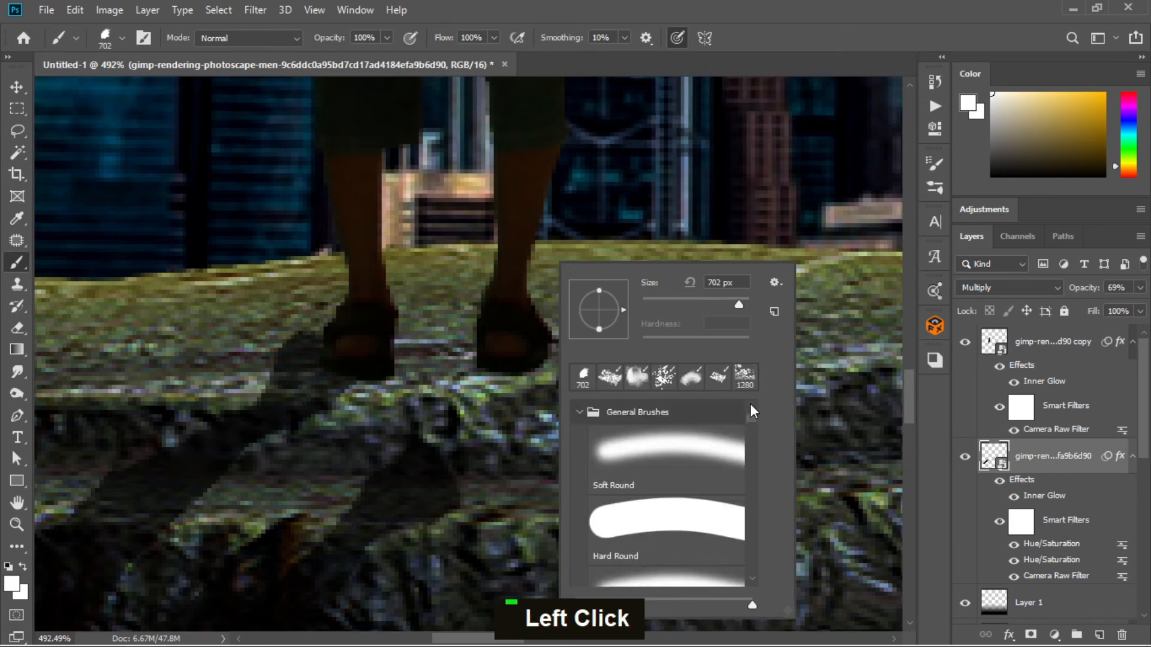
pyautogui.click(662, 451)
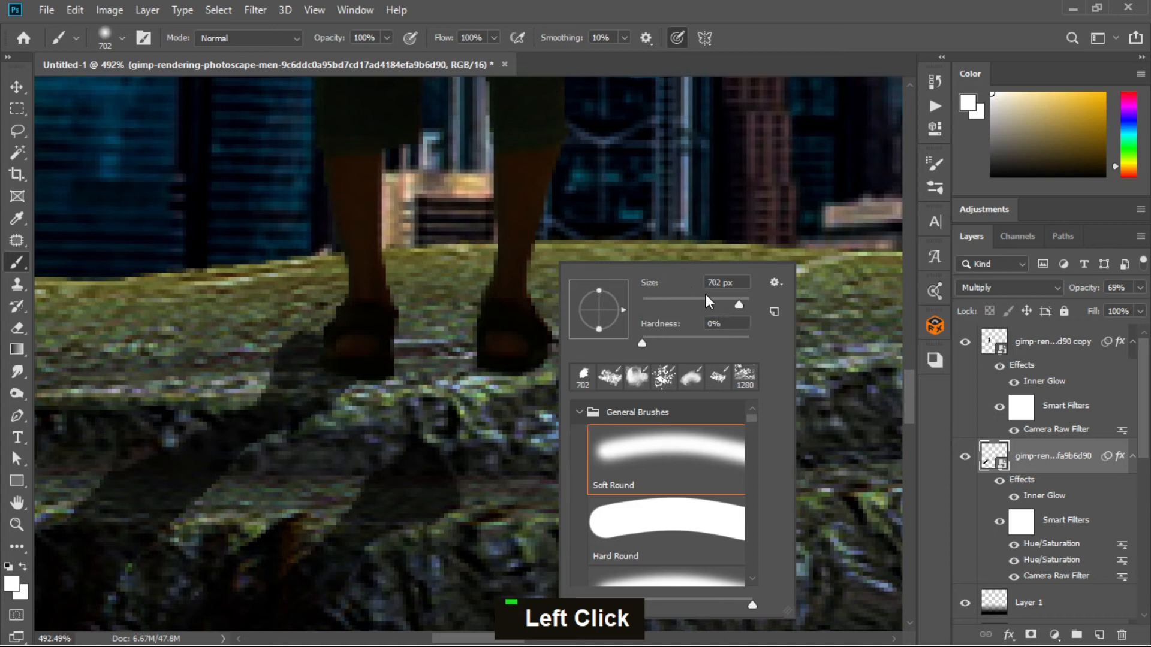
pyautogui.moveTo(689, 304); pyautogui.dragTo(662, 303)
# Rasterize the shadow's smart object layer, set the brush size to 14 px and undo the trial stroke.
pyautogui.click(476, 327)
pyautogui.click(549, 267)
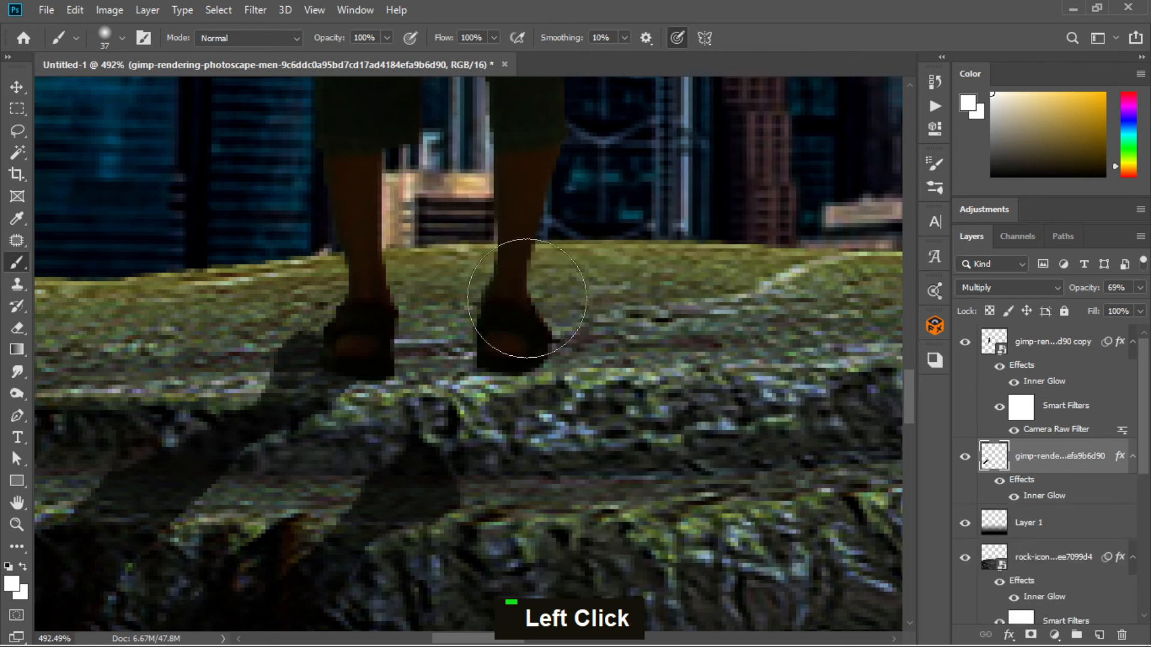
pyautogui.rightClick(490, 399)
pyautogui.click(586, 328)
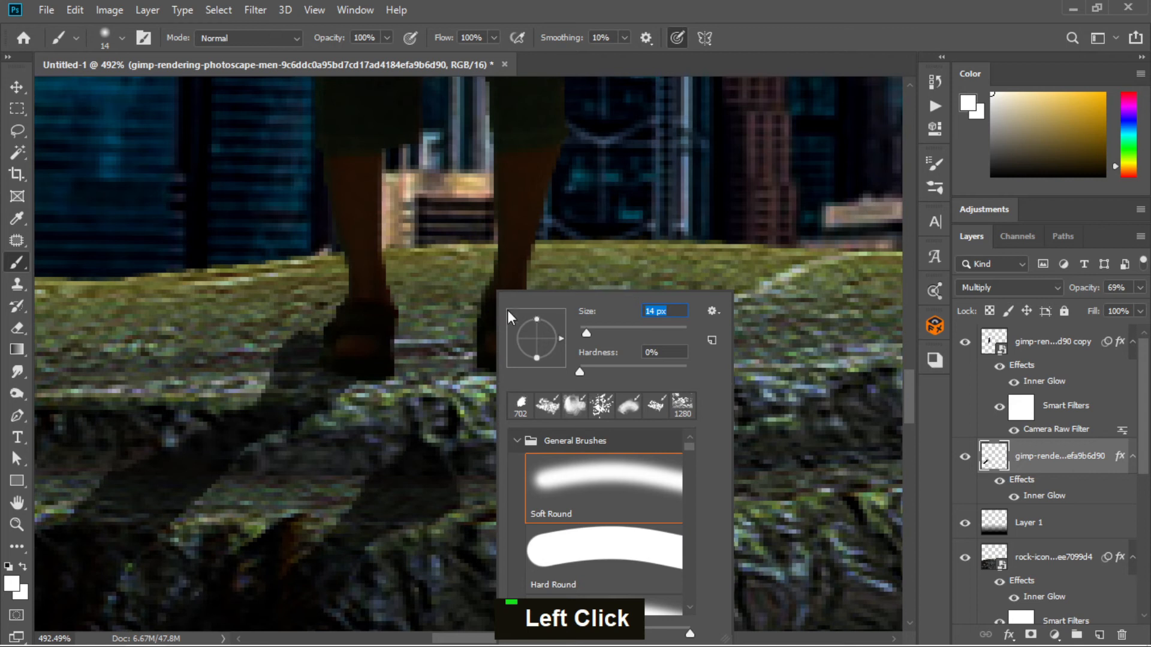
pyautogui.click(479, 385)
pyautogui.hotkey('ctrl', 'z')
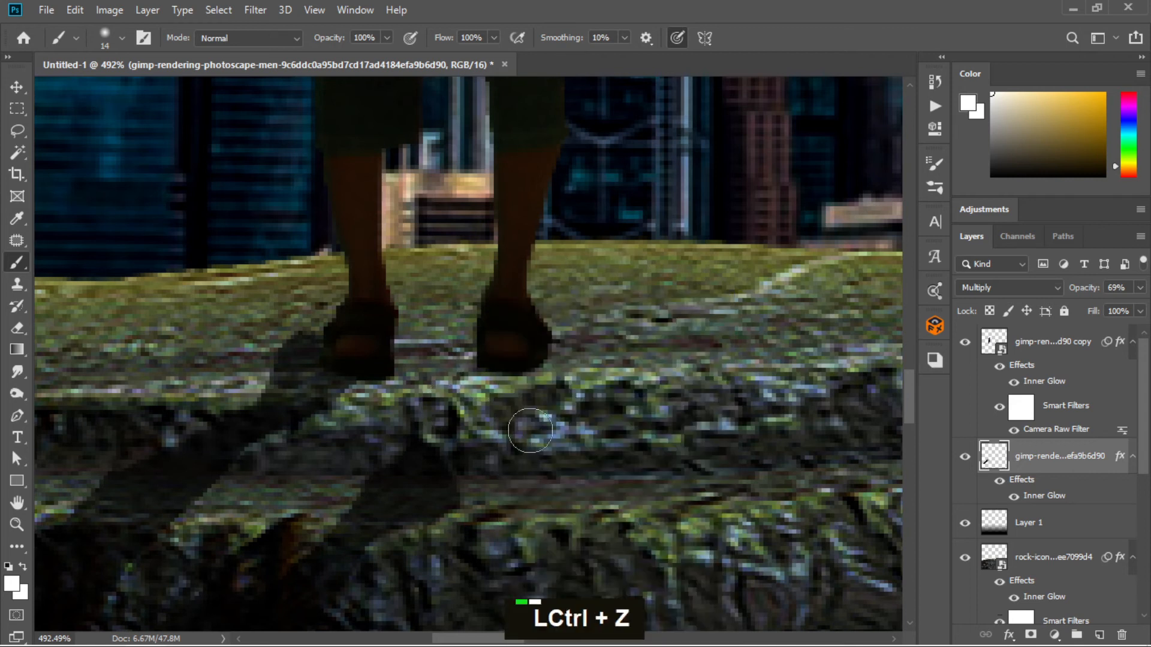
# Paint in black under the man's foot nearer the moon to join it to the cast shadow, and deselect the layer.
pyautogui.click(993, 175)
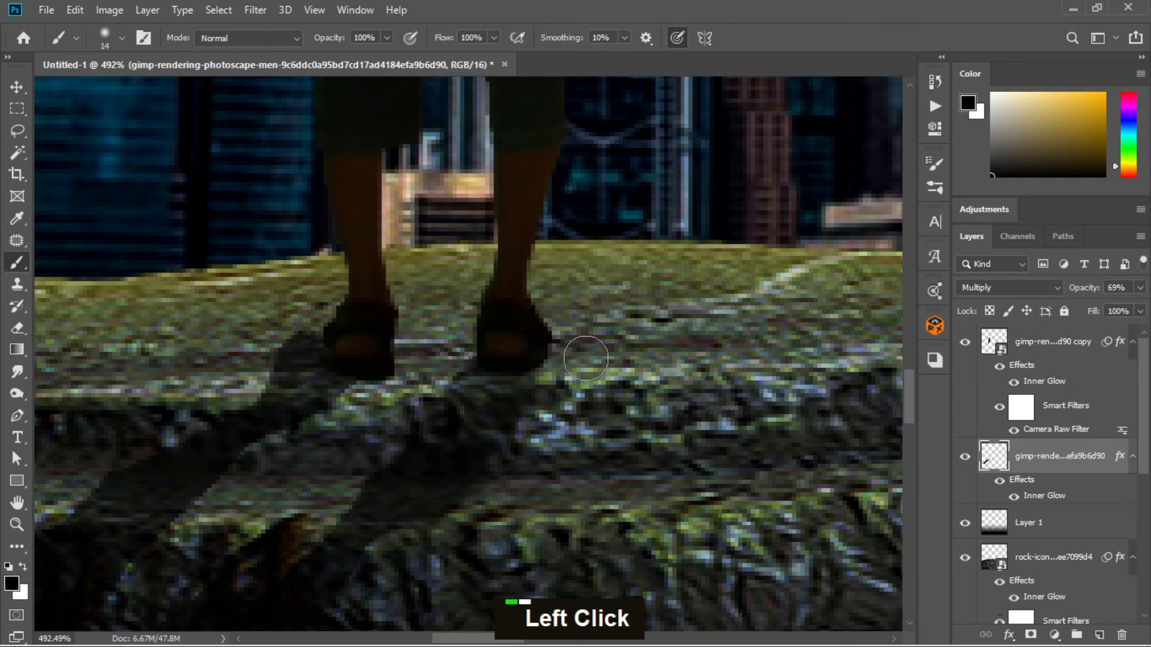
pyautogui.keyDown('alt'); pyautogui.scroll(-10, 586, 358); pyautogui.keyUp('alt')
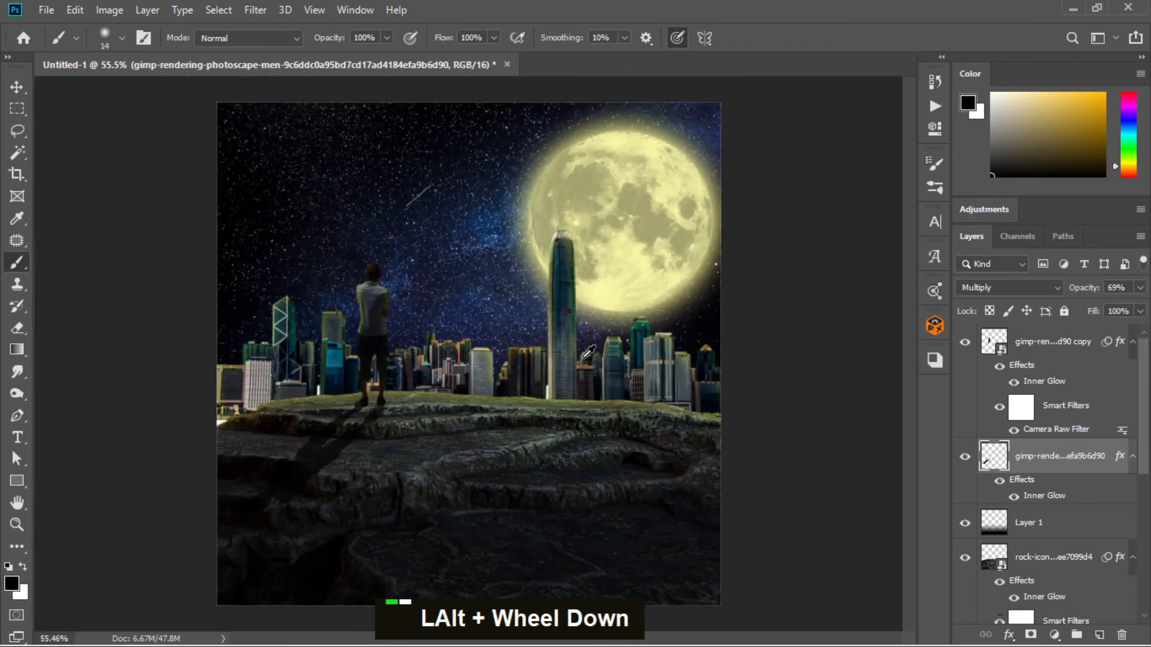
pyautogui.click(16, 87)
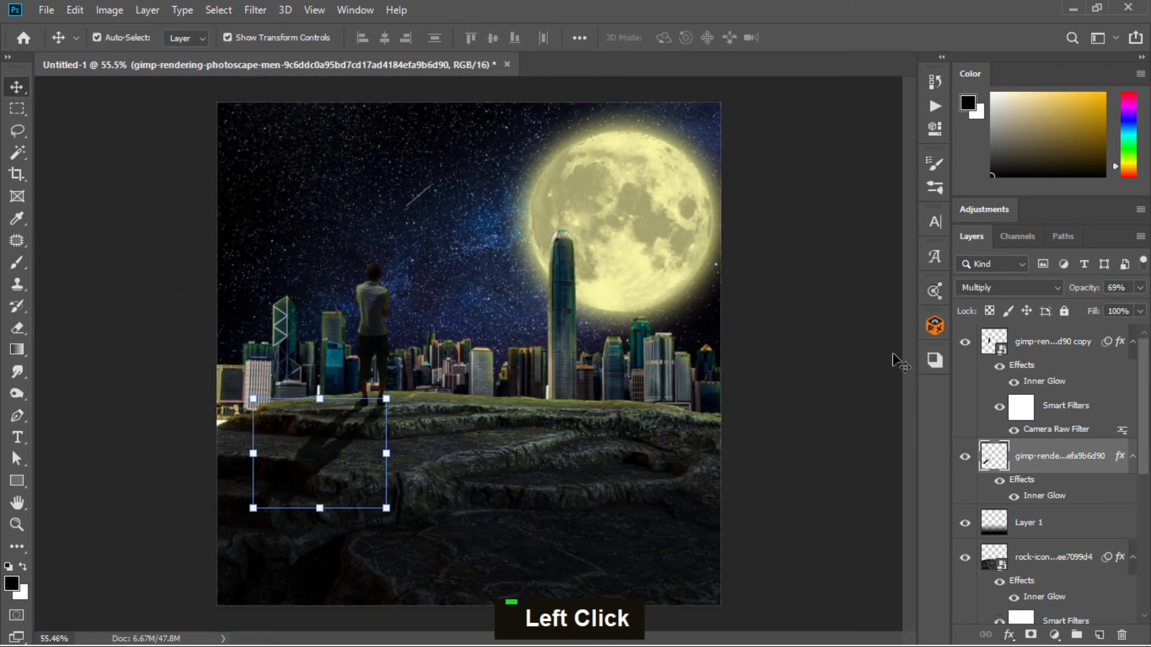
pyautogui.click(782, 354)
pyautogui.keyDown('alt'); pyautogui.scroll(-1, 618, 443); pyautogui.keyUp('alt')
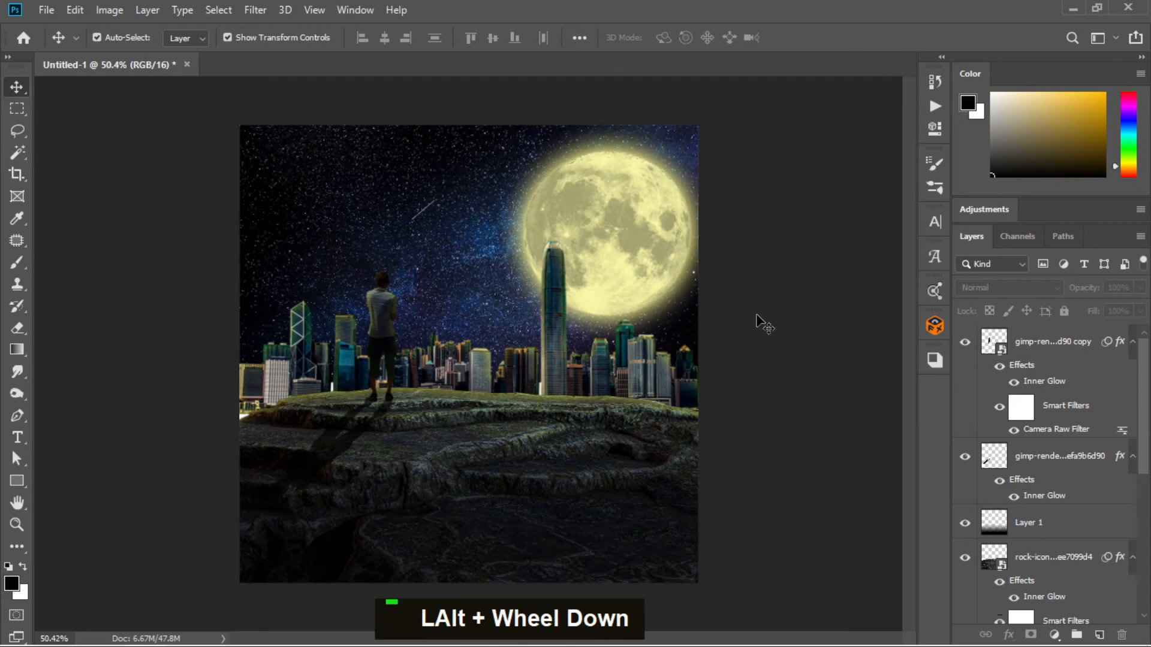
# Collapse the Assassin brush set, expand the night-sky set and select its brush 8.
pyautogui.click(934, 188)
pyautogui.click(711, 159)
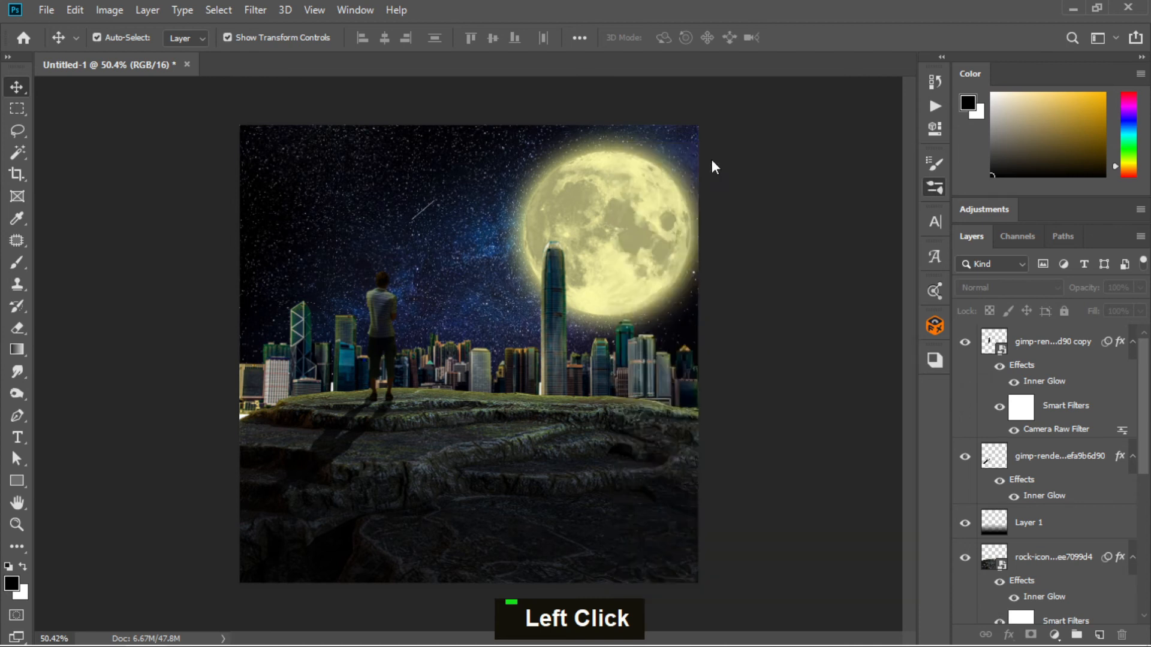
pyautogui.click(935, 187)
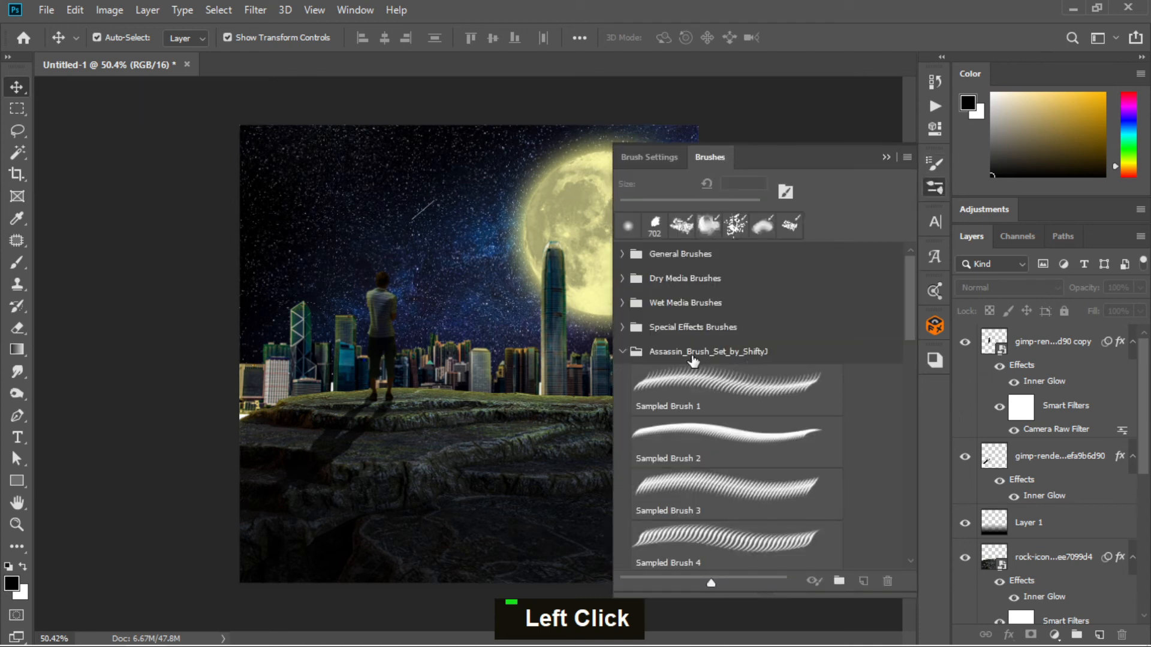
pyautogui.click(633, 353)
pyautogui.scroll(-3, 747, 379)
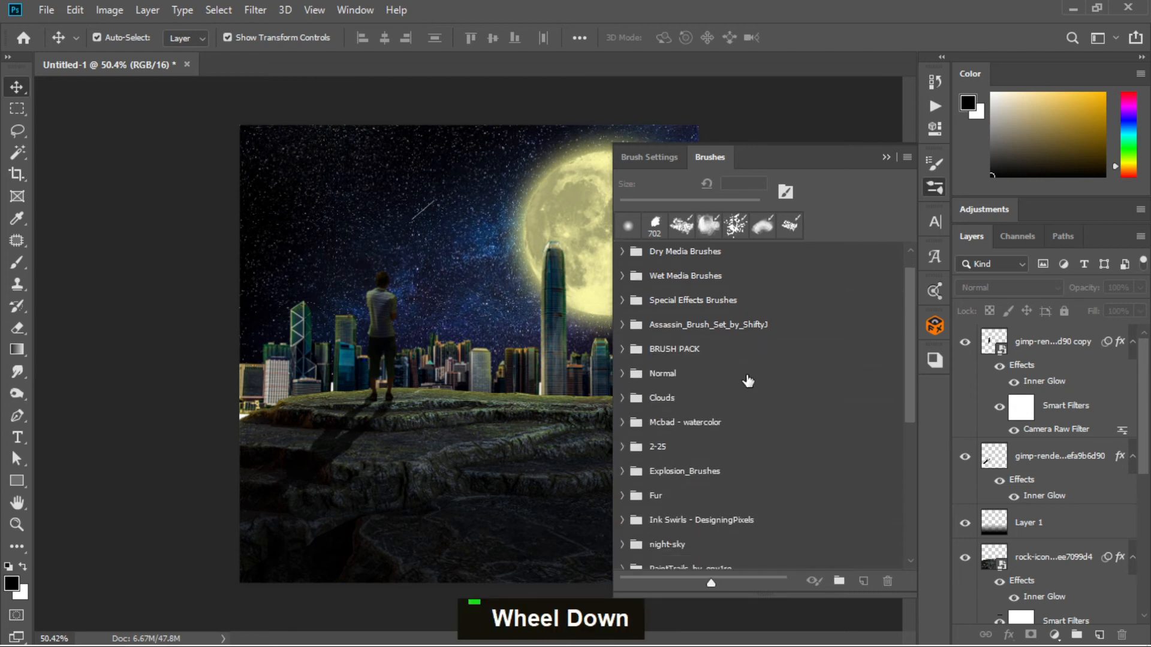
pyautogui.scroll(-2, 747, 379)
pyautogui.click(624, 450)
pyautogui.scroll(-8, 709, 441)
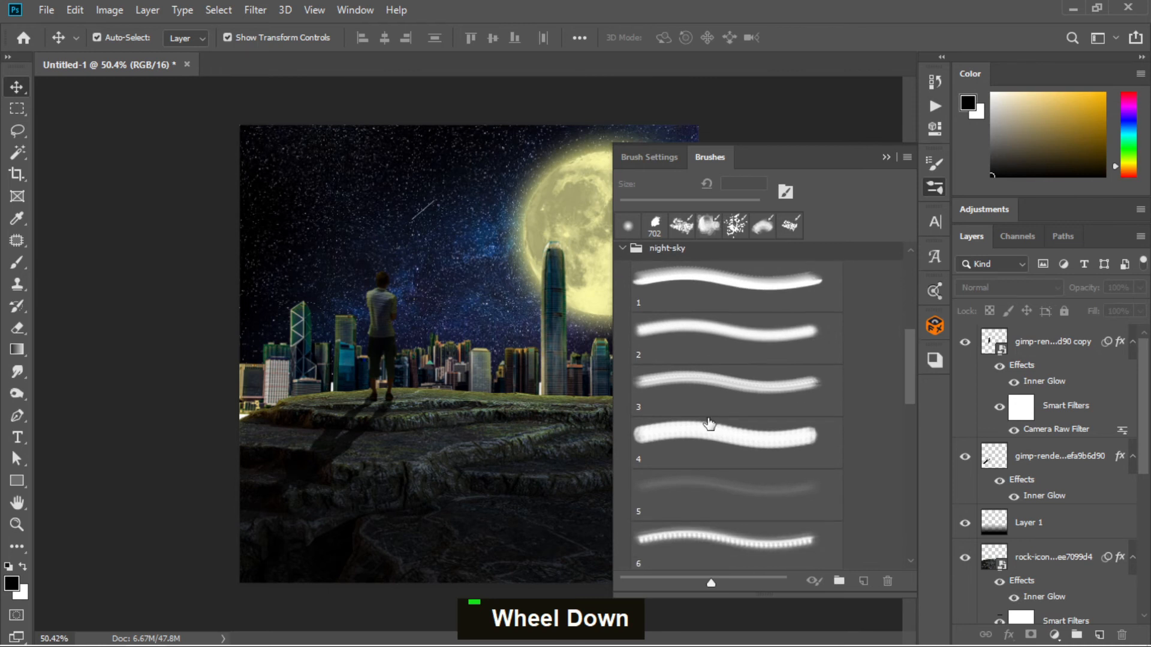
pyautogui.scroll(-6, 715, 349)
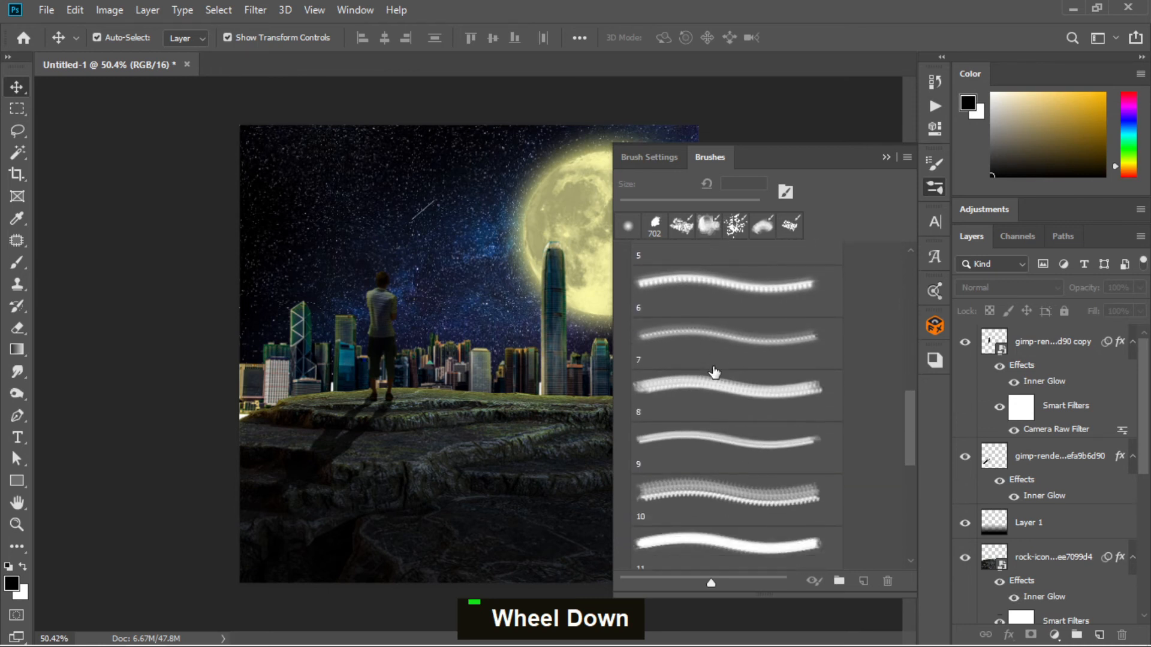
pyautogui.scroll(-2, 714, 377)
pyautogui.scroll(2, 714, 377)
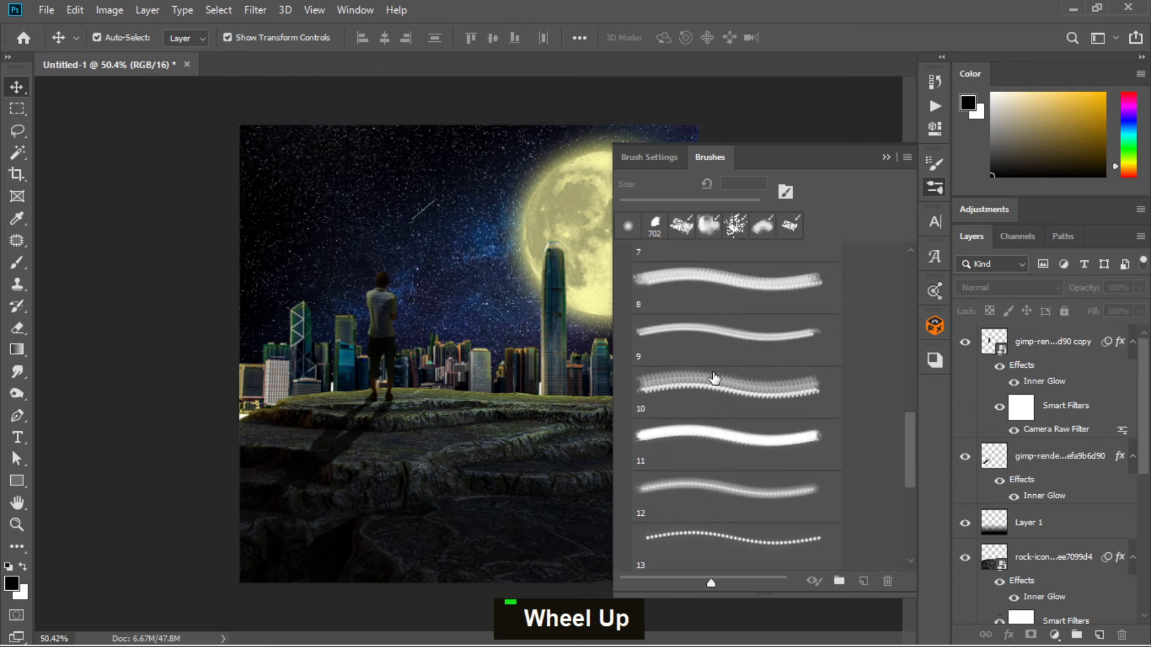
pyautogui.scroll(1, 714, 379)
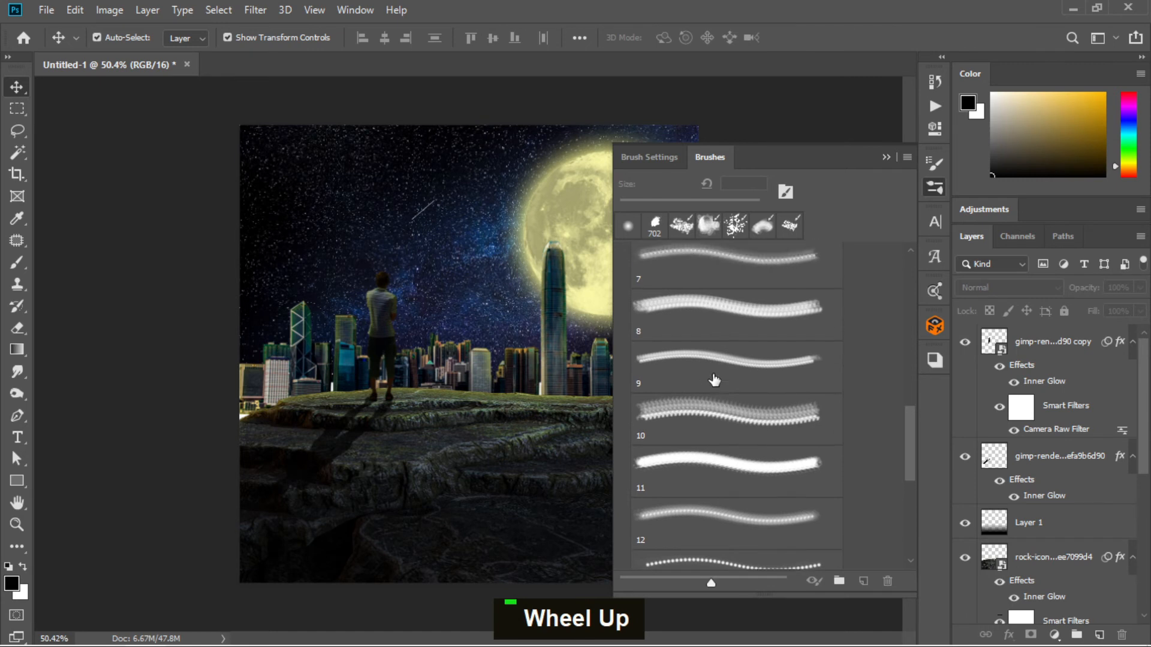
pyautogui.click(730, 311)
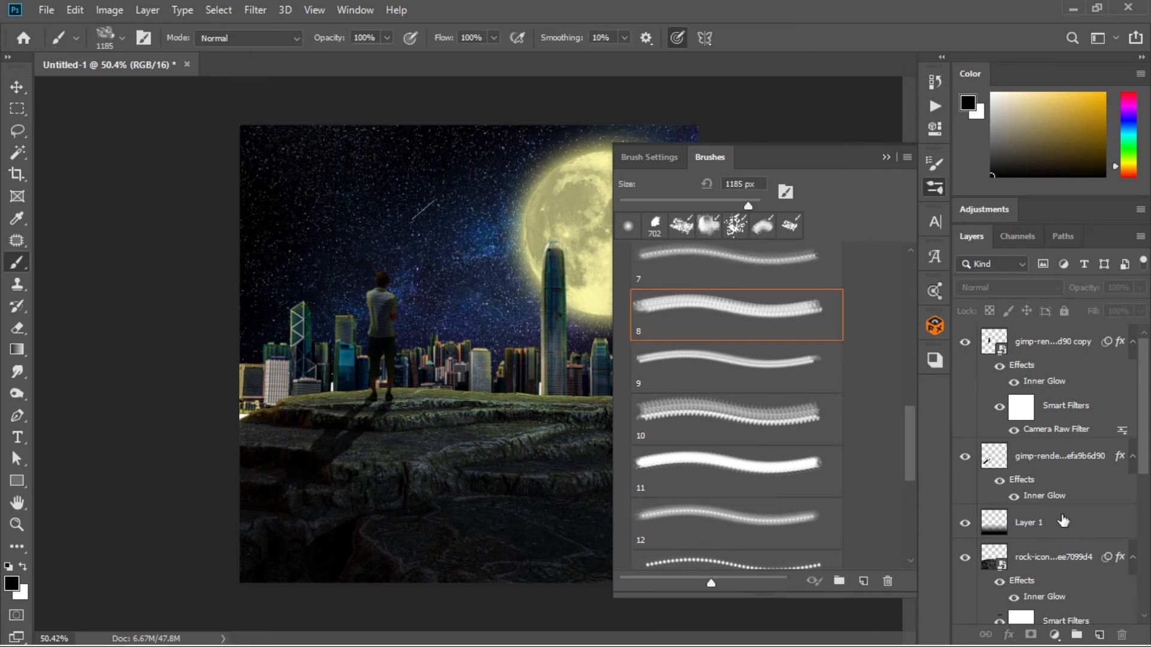
# Add a new empty layer directly above the moon layer.
pyautogui.scroll(1, 1060, 467)
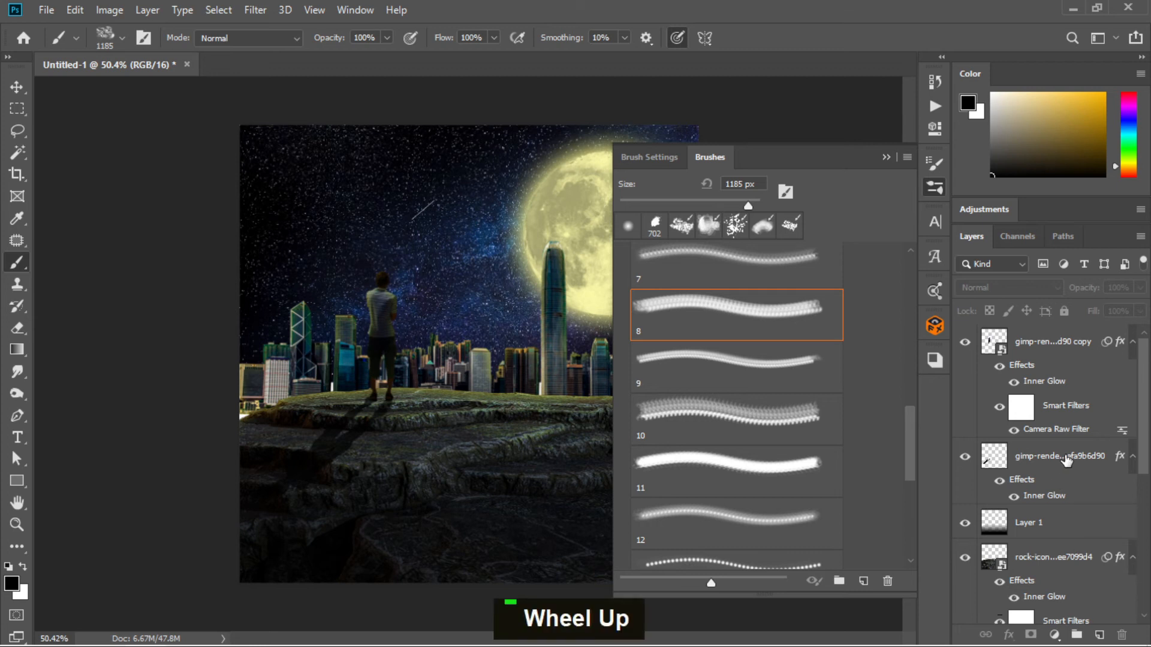
pyautogui.scroll(-3, 1065, 460)
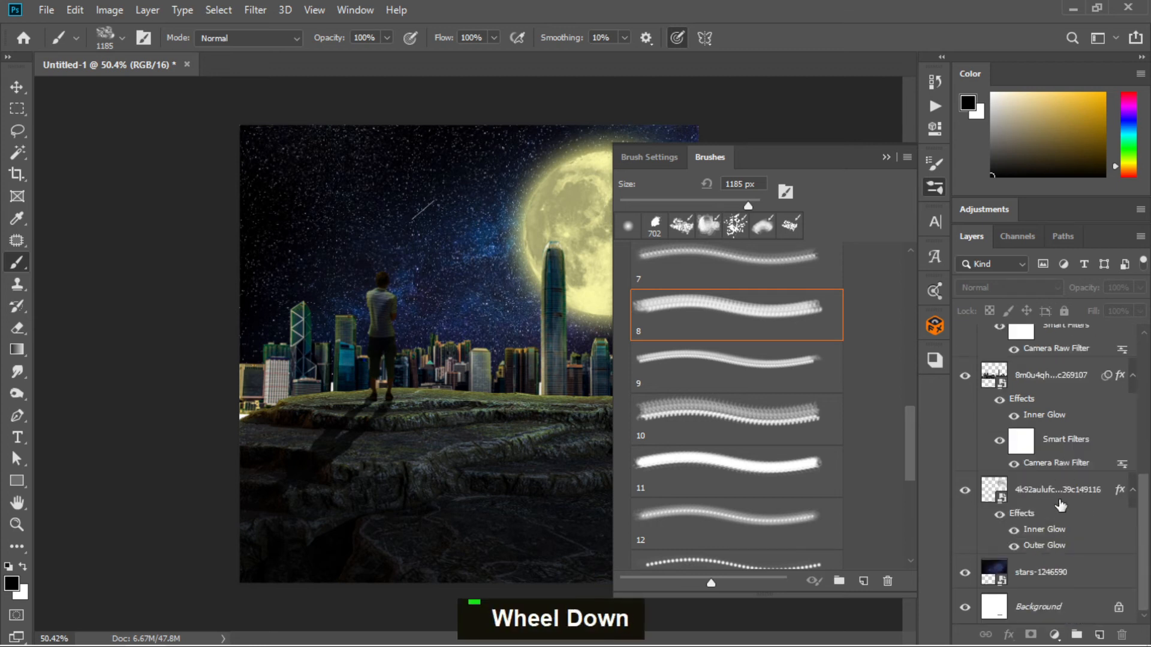
pyautogui.click(1053, 490)
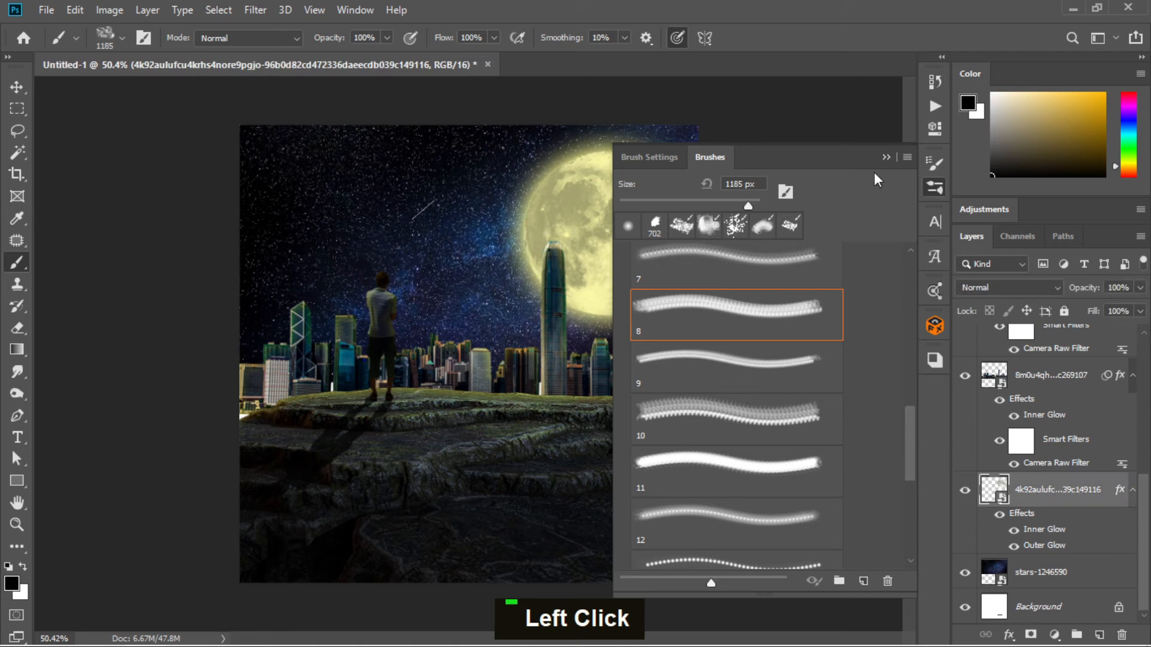
pyautogui.click(886, 157)
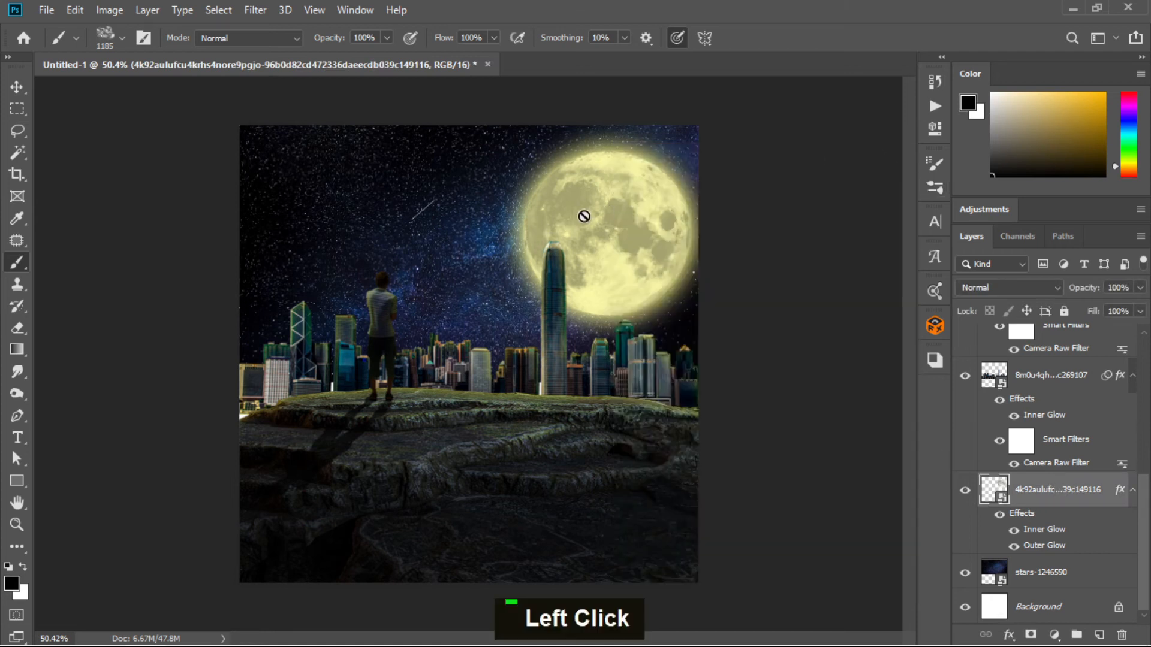
pyautogui.click(17, 87)
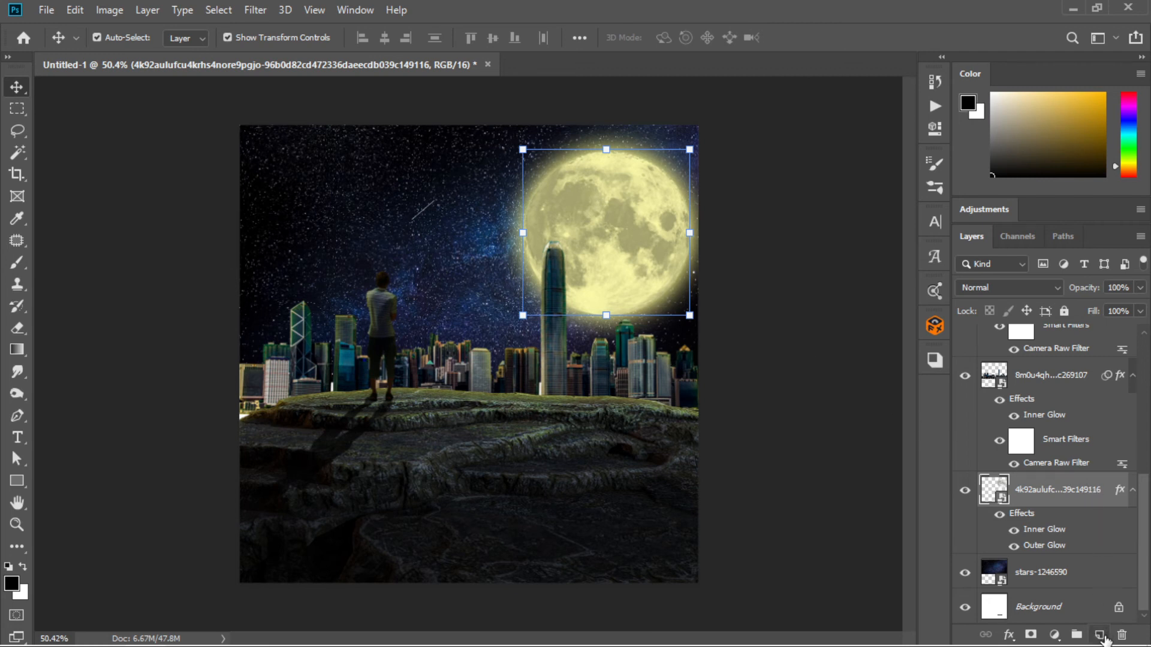
pyautogui.click(1100, 636)
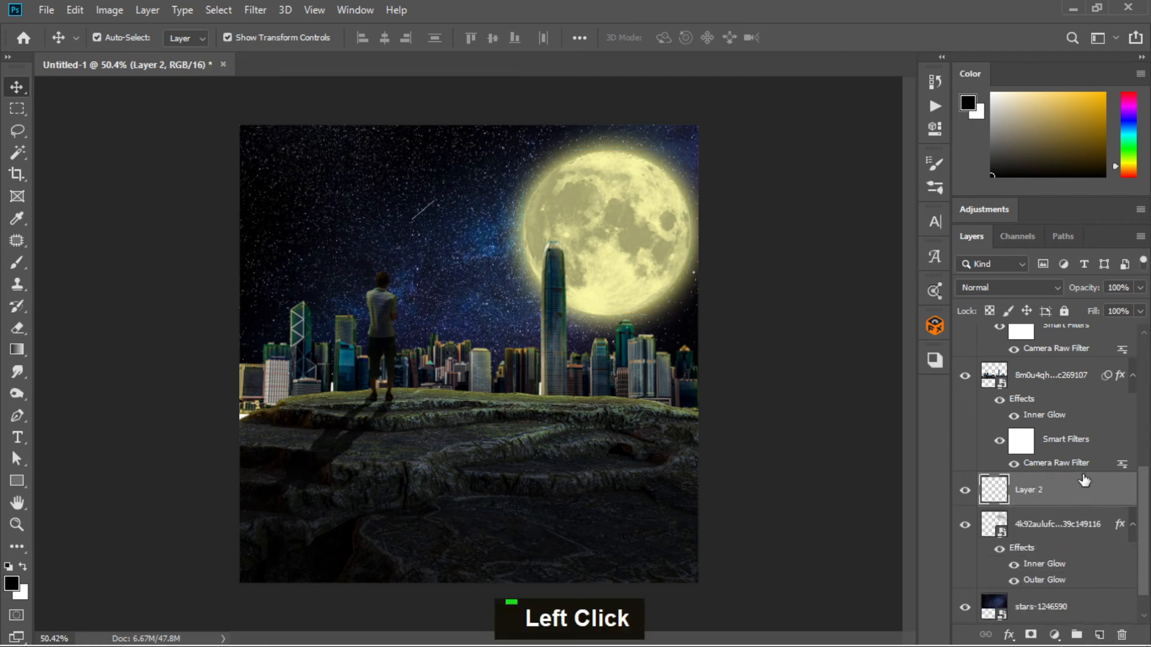
# Reselect night-sky brush 8, set its size to 317 px and undo the trial stamp in the sky beside the moon.
pyautogui.click(934, 190)
pyautogui.click(706, 157)
pyautogui.click(935, 186)
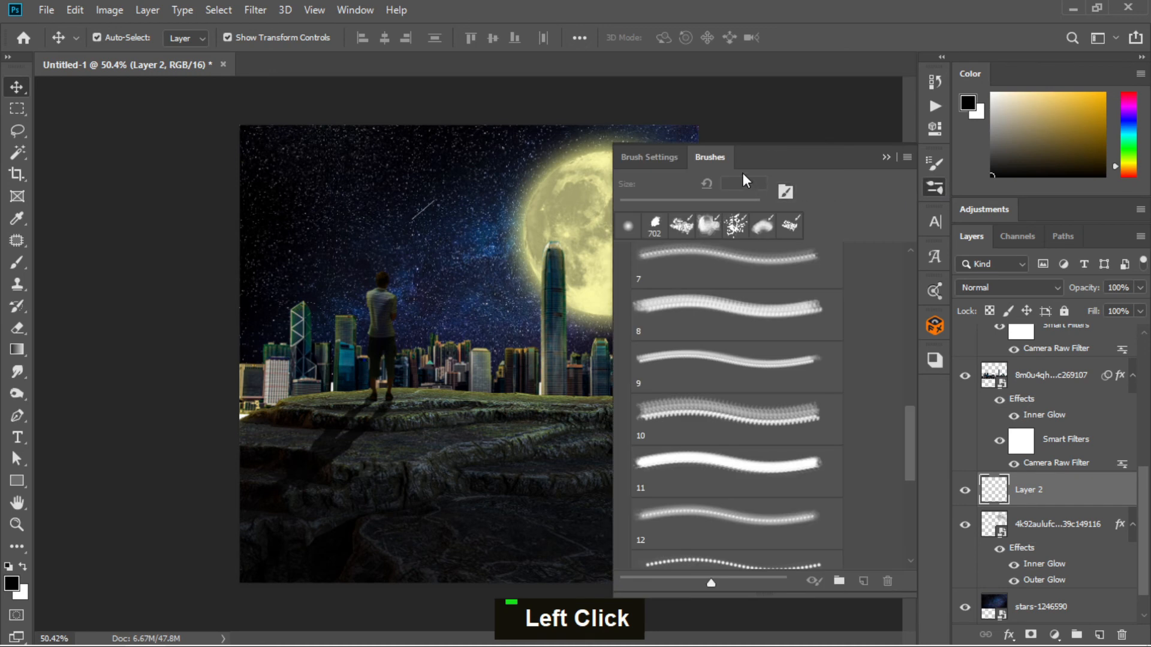
pyautogui.scroll(8, 657, 329)
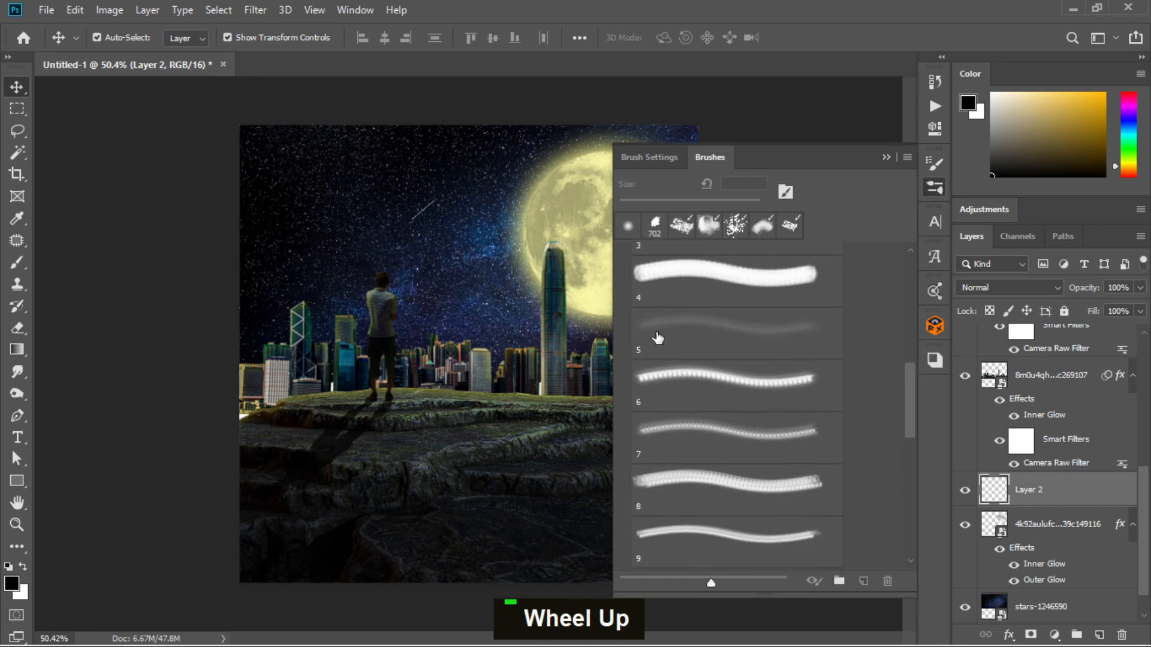
pyautogui.scroll(1, 657, 337)
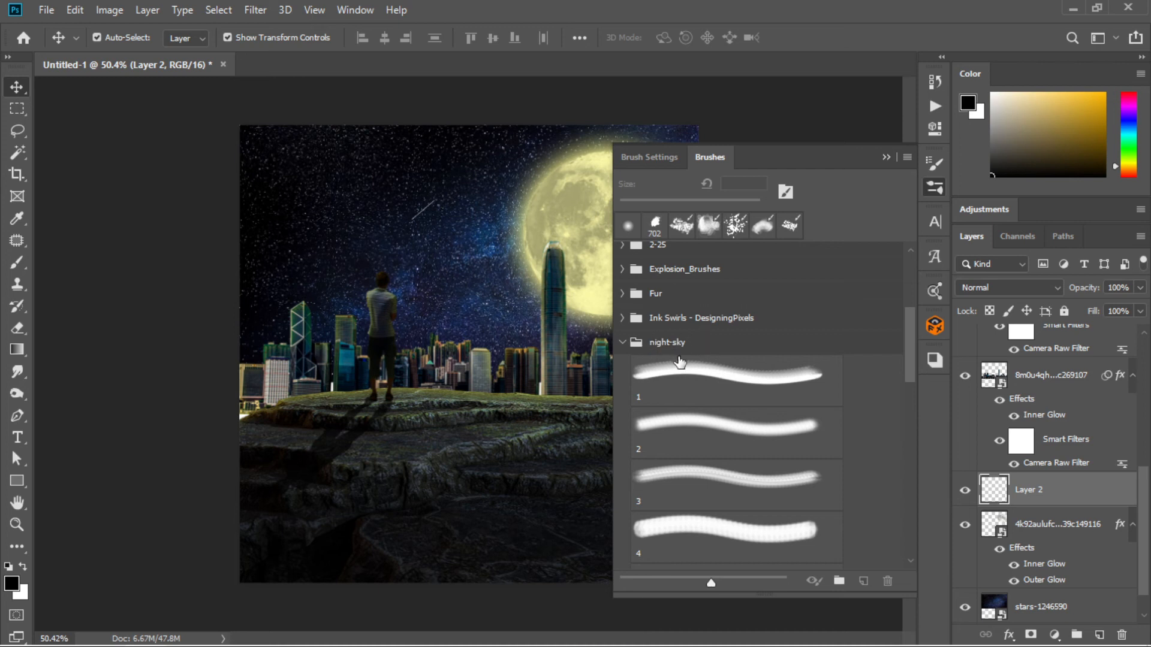
pyautogui.scroll(-10, 718, 354)
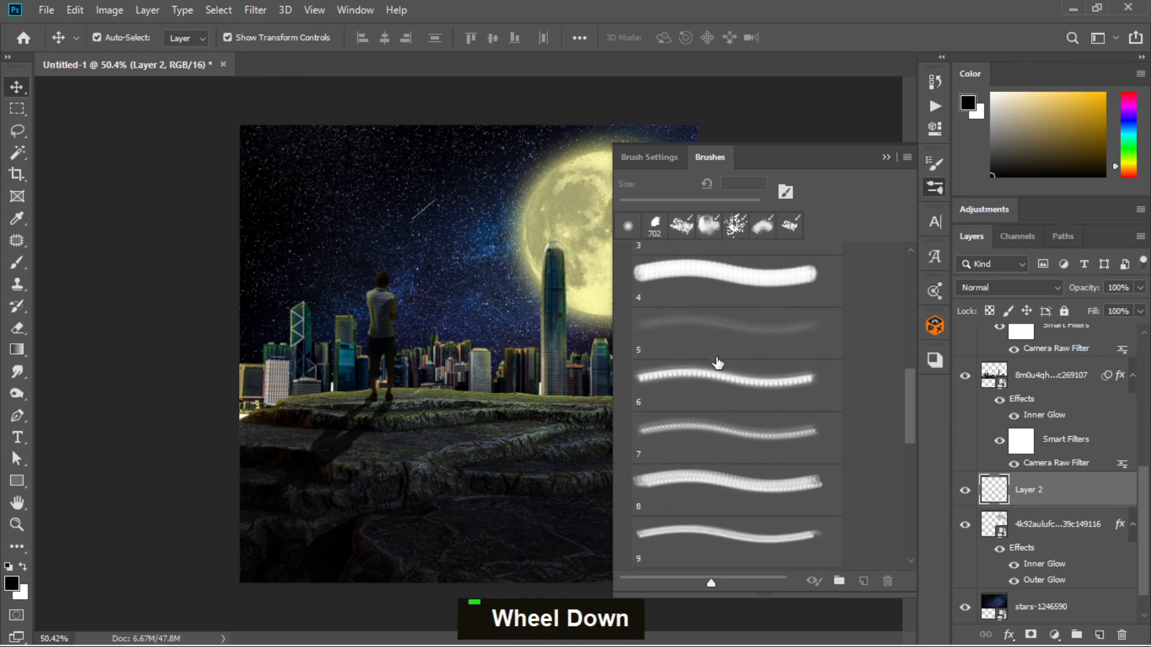
pyautogui.scroll(-1, 717, 365)
pyautogui.click(721, 365)
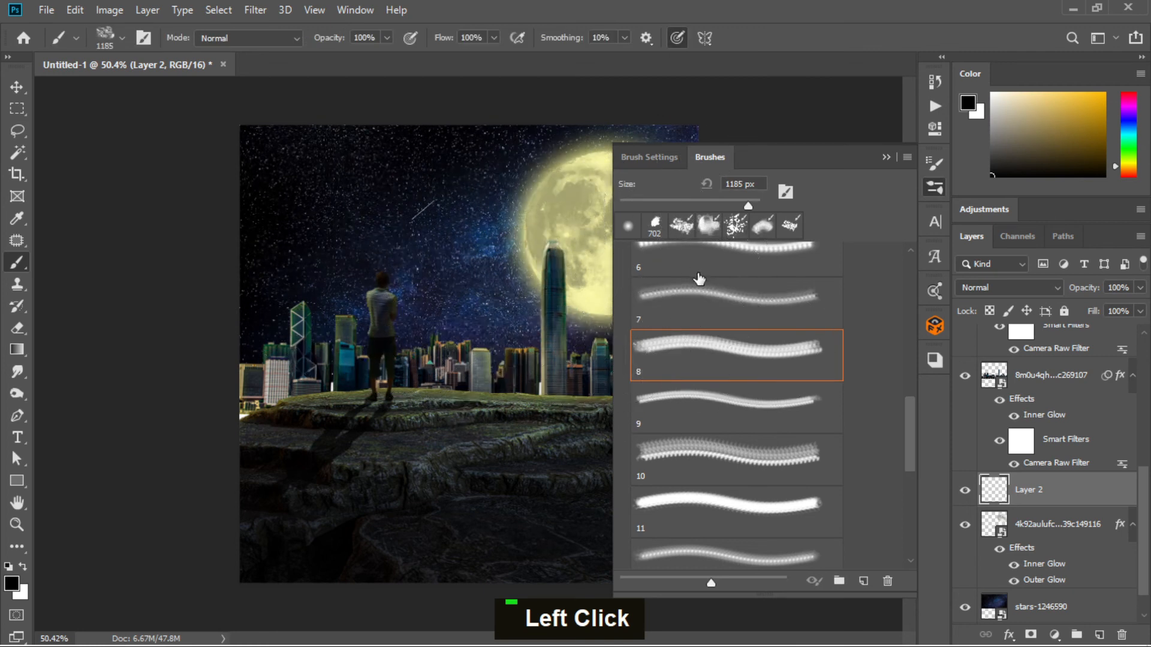
pyautogui.click(738, 224)
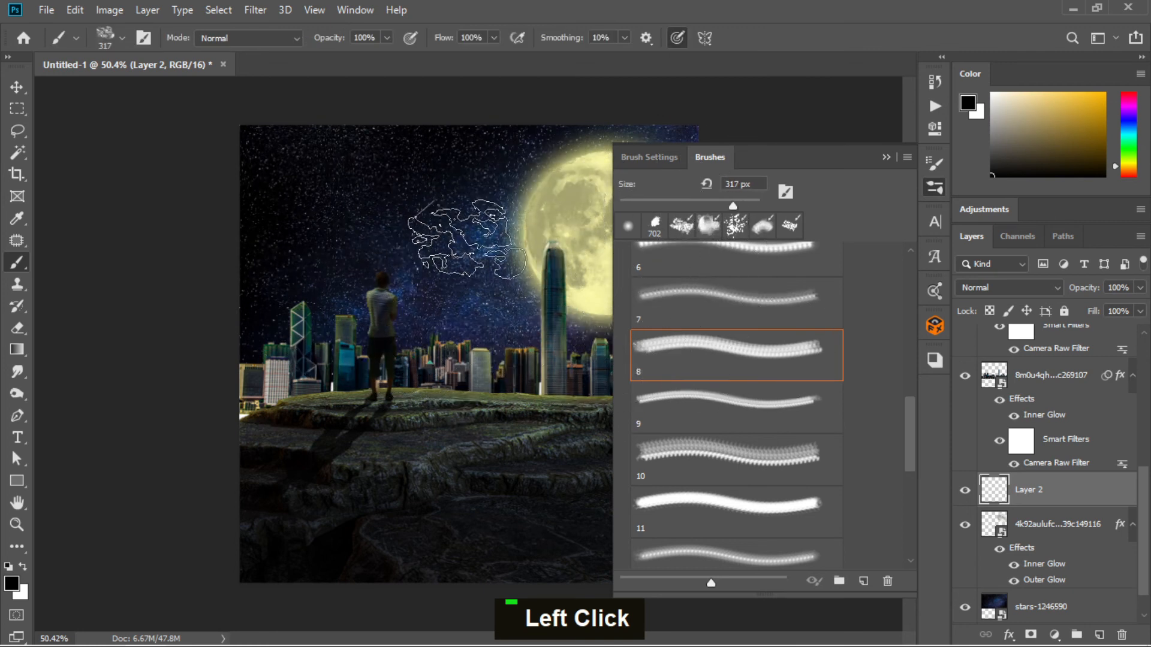
pyautogui.click(474, 252)
pyautogui.hotkey('ctrl', 'z')
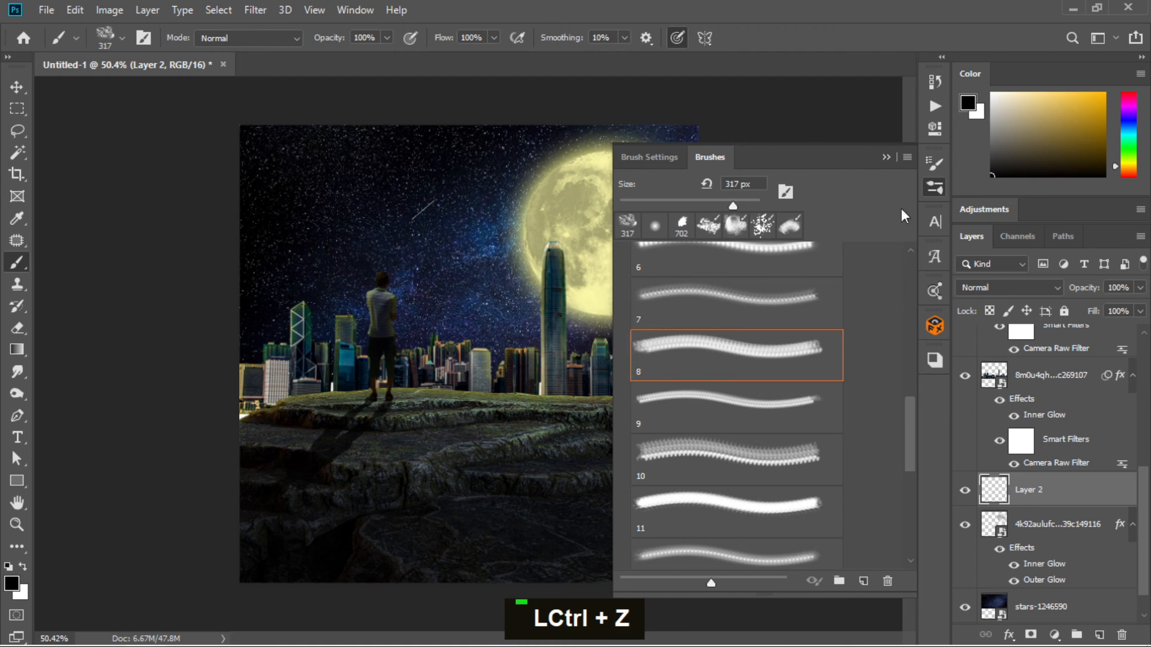
# Set the foreground colour to white, undo another trial stamp in the sky and collapse the brush list.
pyautogui.moveTo(1028, 119); pyautogui.dragTo(956, 80)
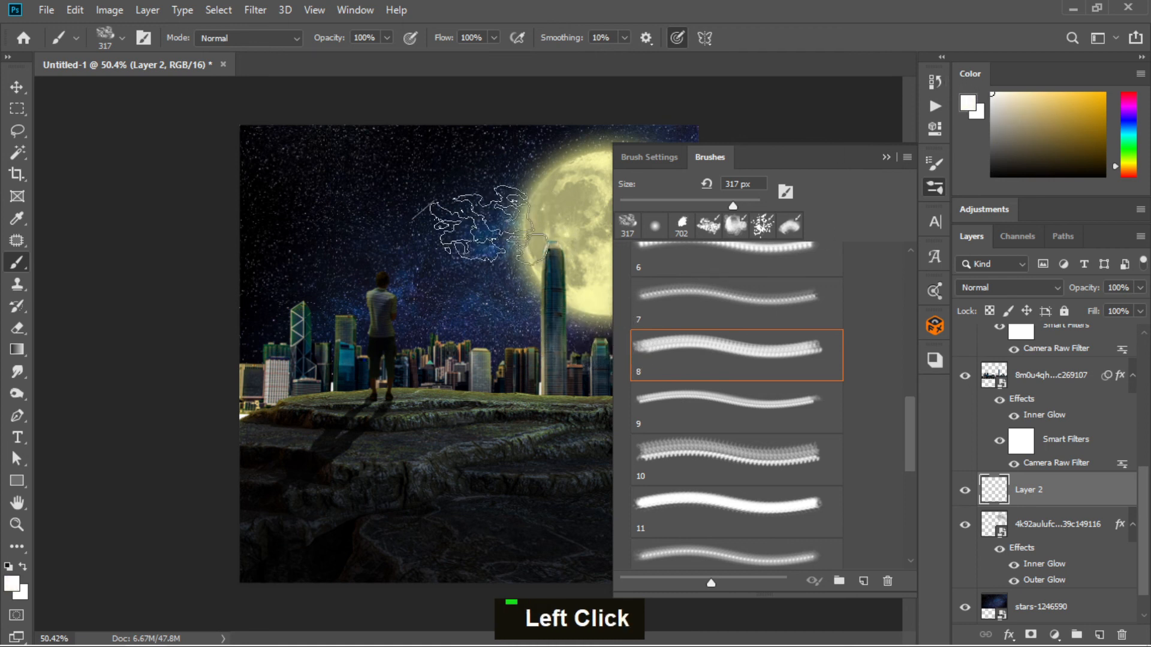
pyautogui.click(469, 242)
pyautogui.hotkey('ctrl', 'z')
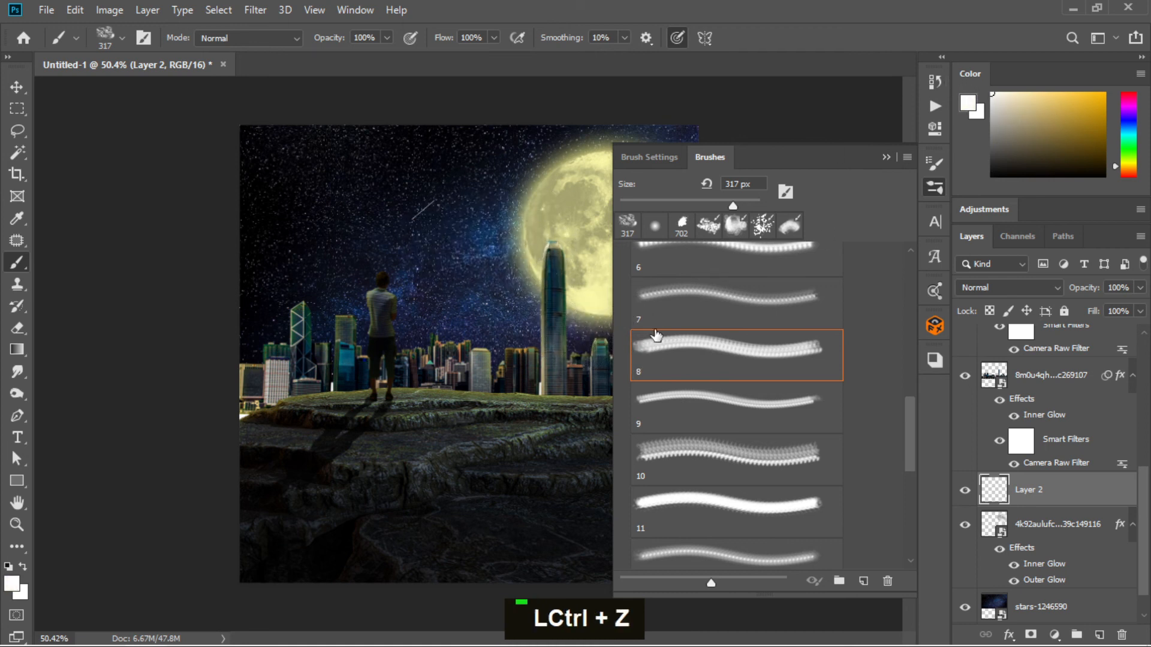
pyautogui.click(886, 158)
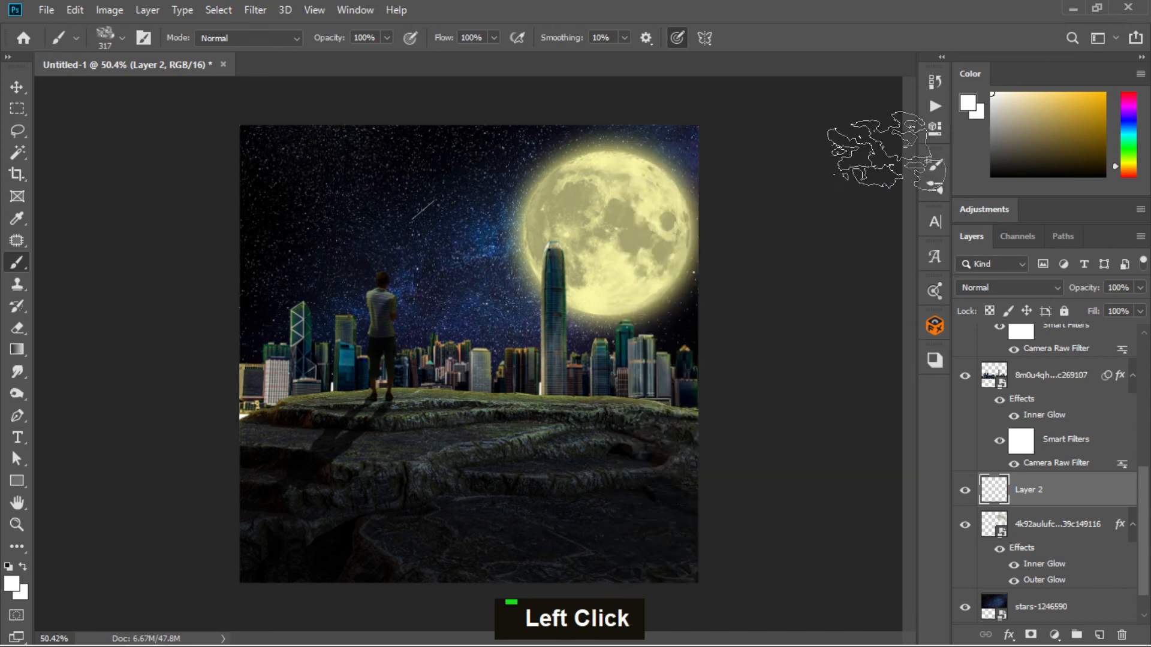
# Enlarge the night-sky brush to 1102 px and stamp white clouds once across the sky beside the moon.
pyautogui.rightClick(469, 210)
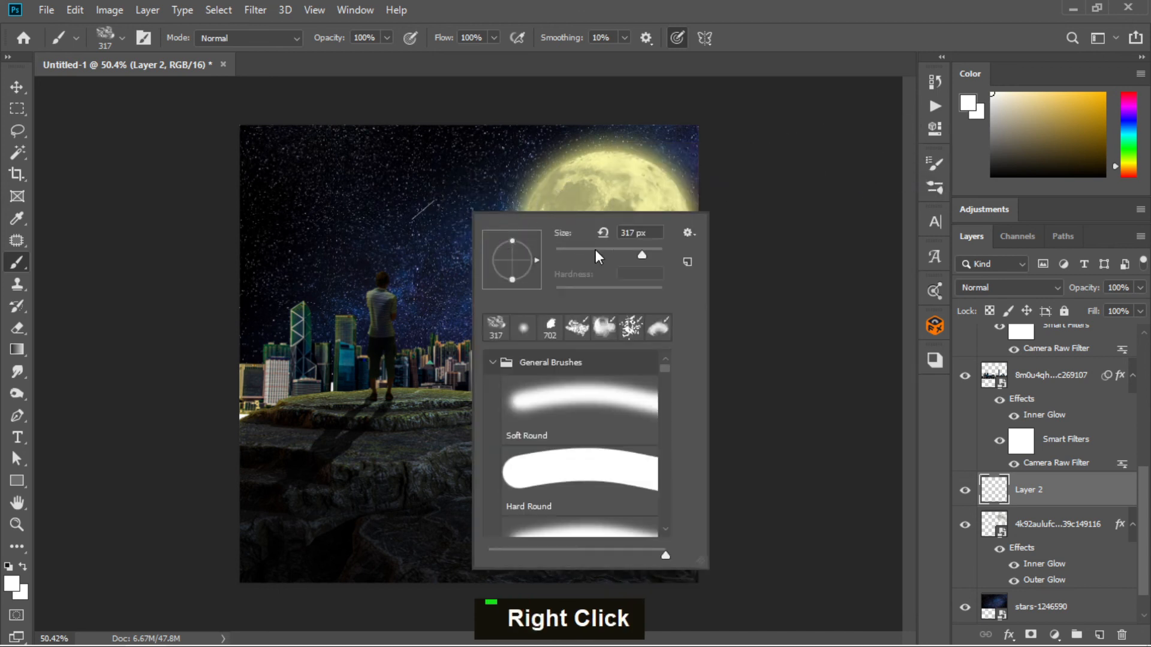
pyautogui.moveTo(645, 251); pyautogui.dragTo(650, 250)
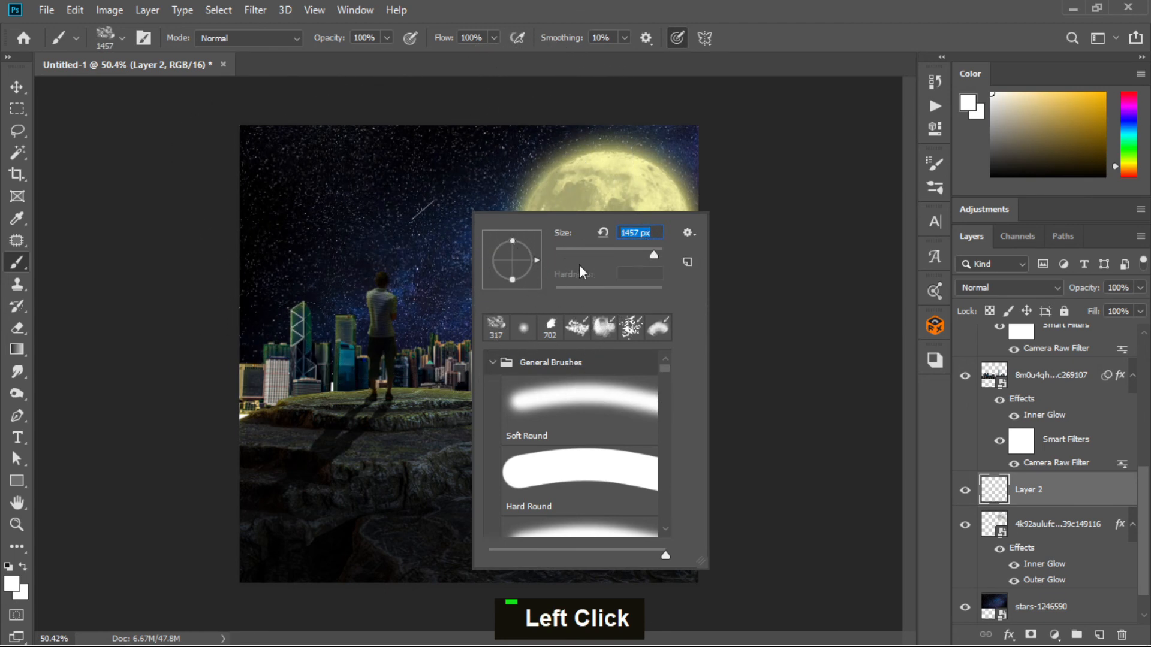
pyautogui.click(652, 249)
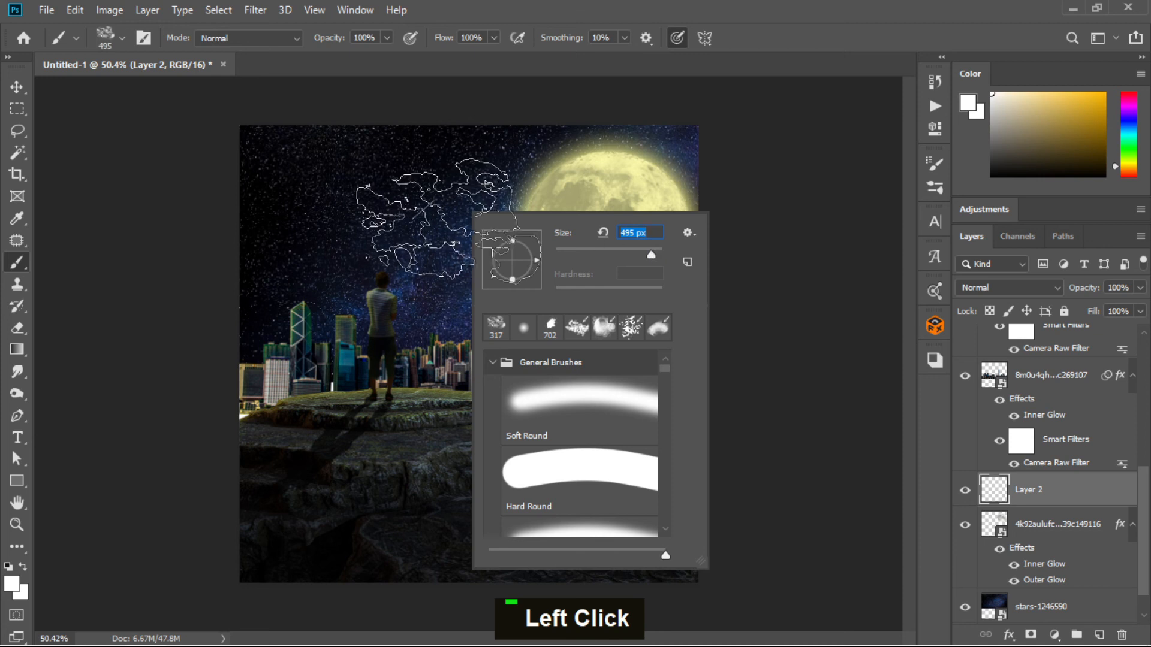
pyautogui.moveTo(652, 254); pyautogui.dragTo(653, 254)
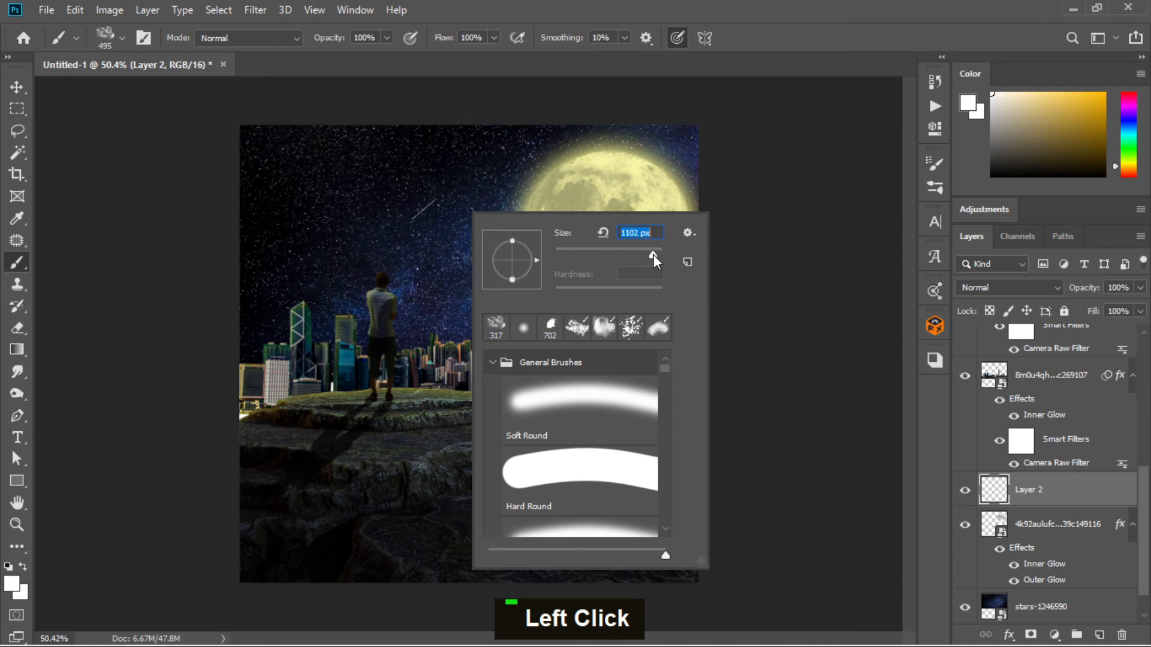
pyautogui.click(435, 235)
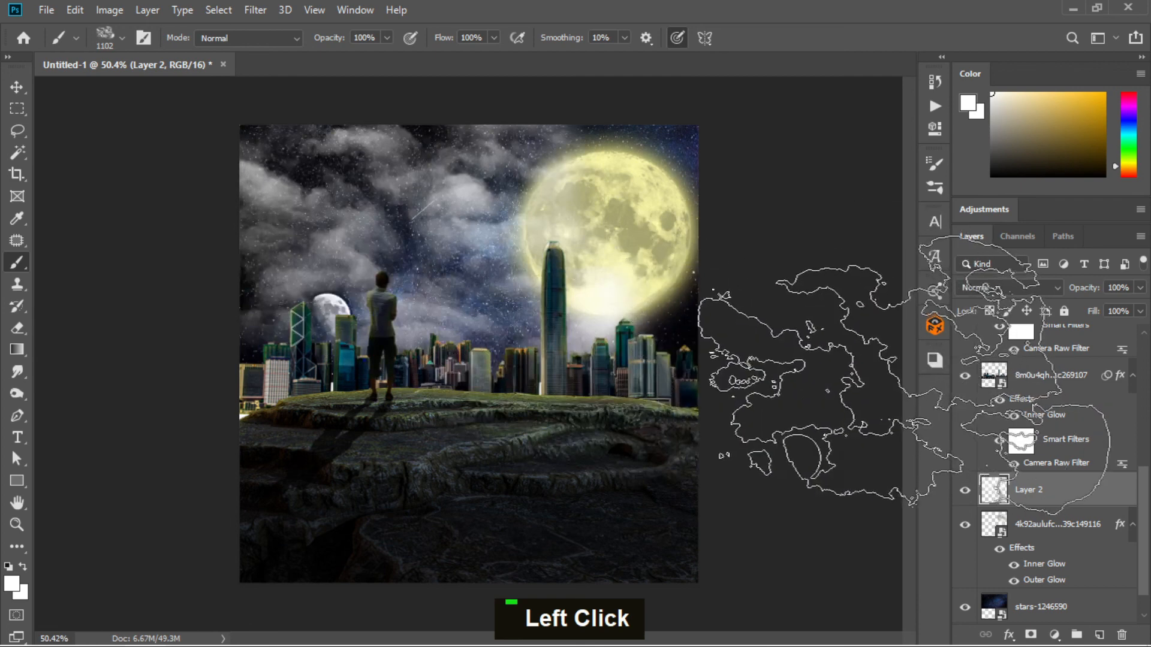
pyautogui.scroll(3, 680, 372)
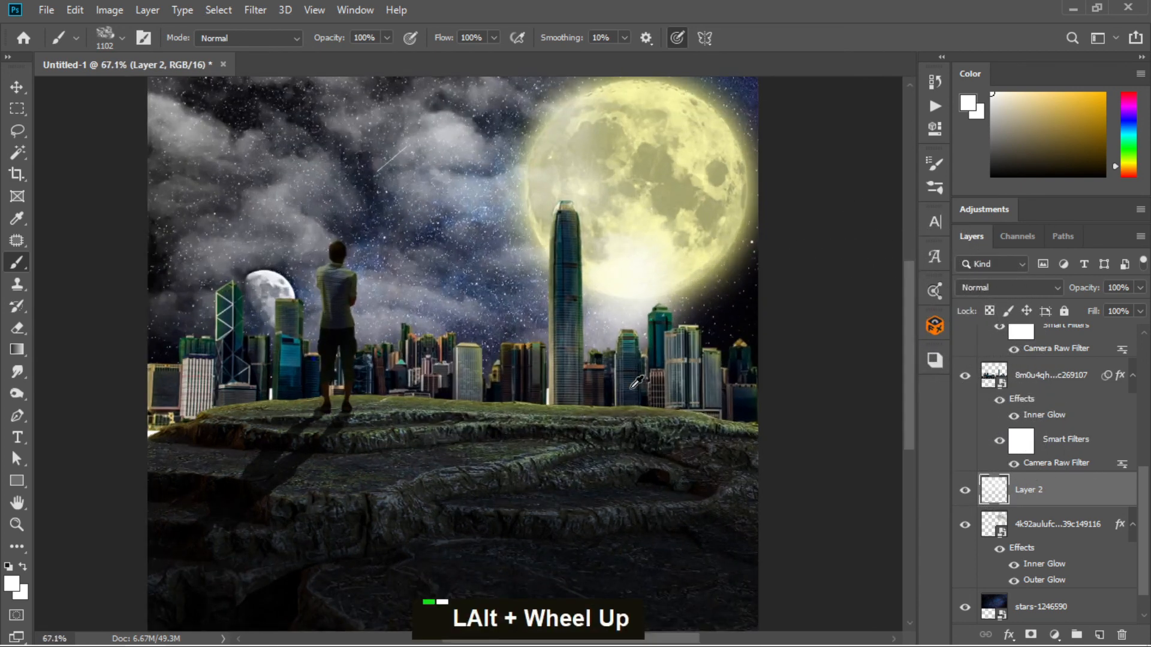
pyautogui.scroll(1, 575, 372)
pyautogui.scroll(-1, 572, 362)
pyautogui.scroll(-2, 573, 363)
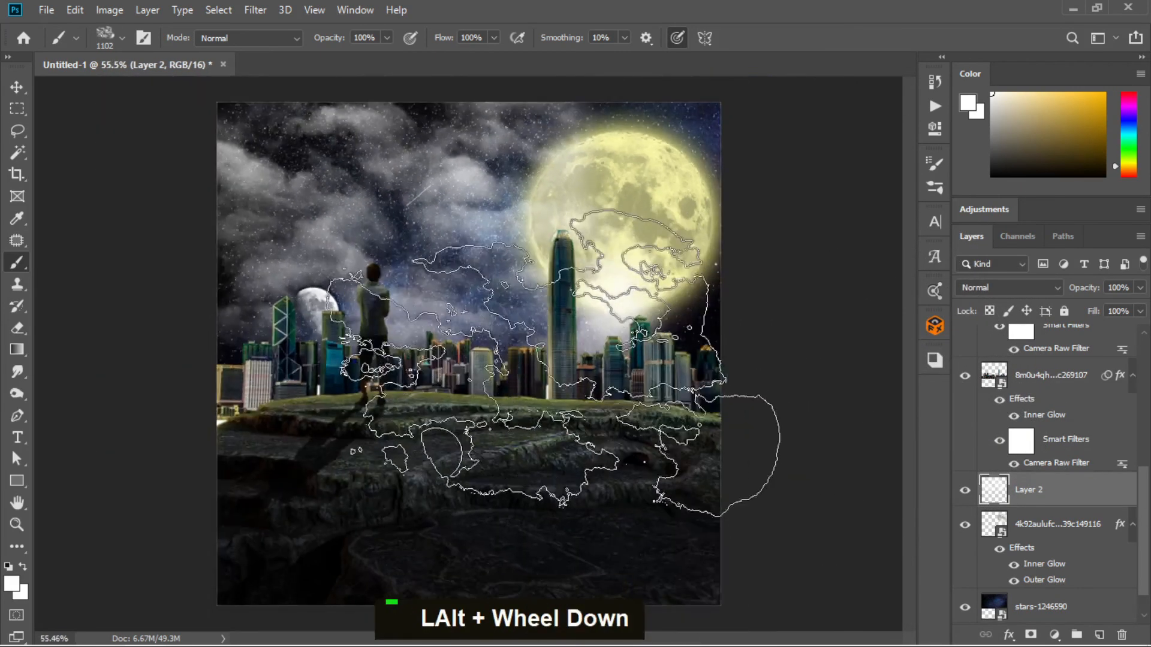
# Add a layer mask to the cloud layer and set the foreground colour to black.
pyautogui.click(17, 82)
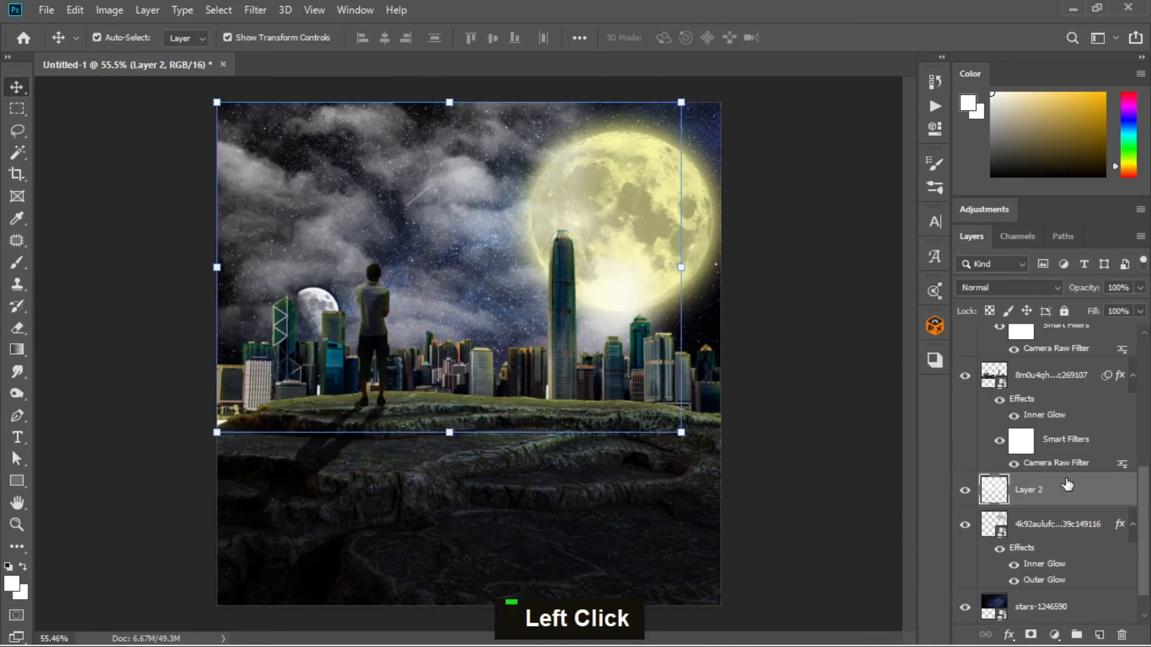
pyautogui.click(1031, 635)
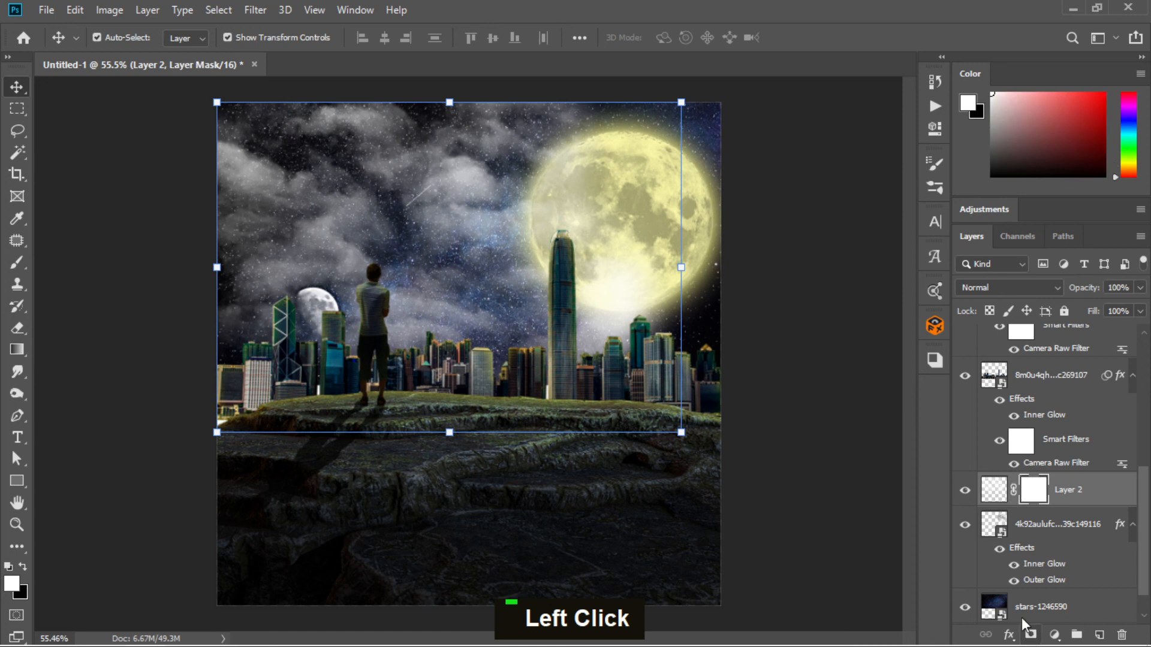
pyautogui.click(992, 175)
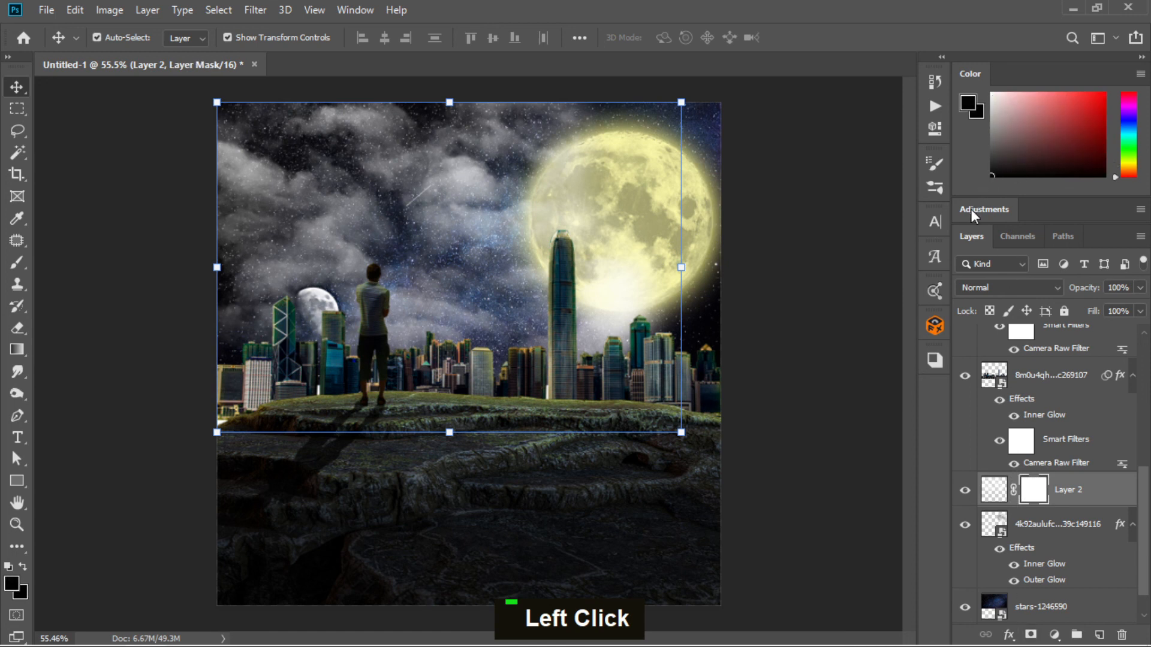
# Lightly fade the clouds on the mask with a 190 px Soft Round brush at 13% opacity.
pyautogui.click(24, 261)
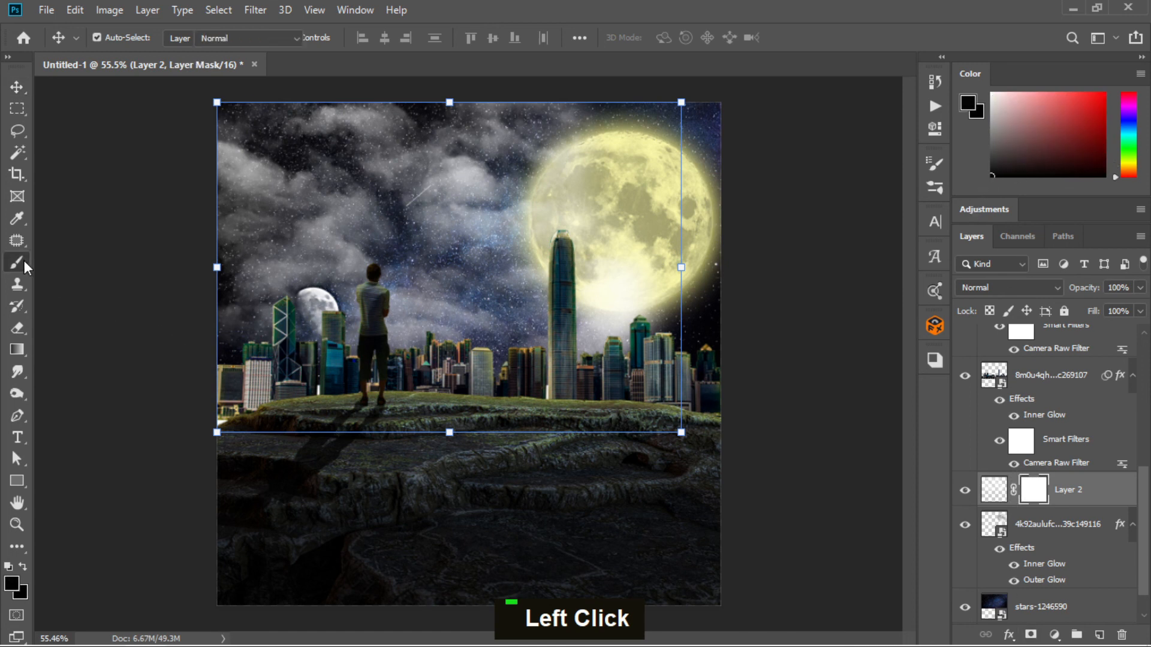
pyautogui.rightClick(456, 227)
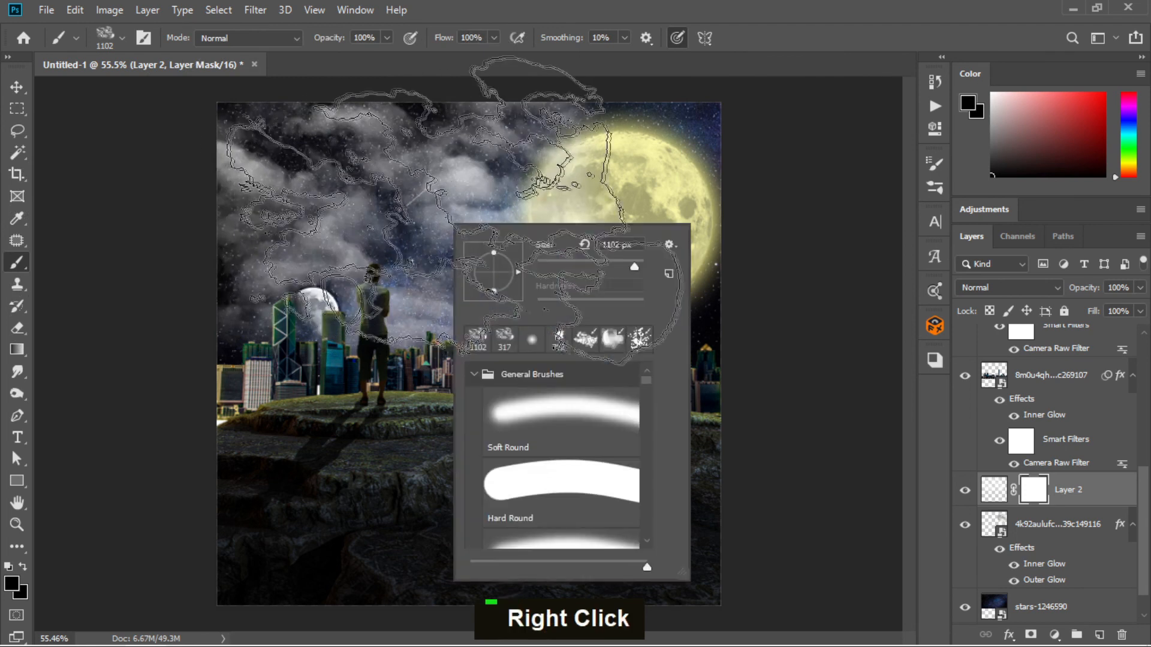
pyautogui.click(560, 403)
pyautogui.moveTo(634, 266); pyautogui.dragTo(614, 261)
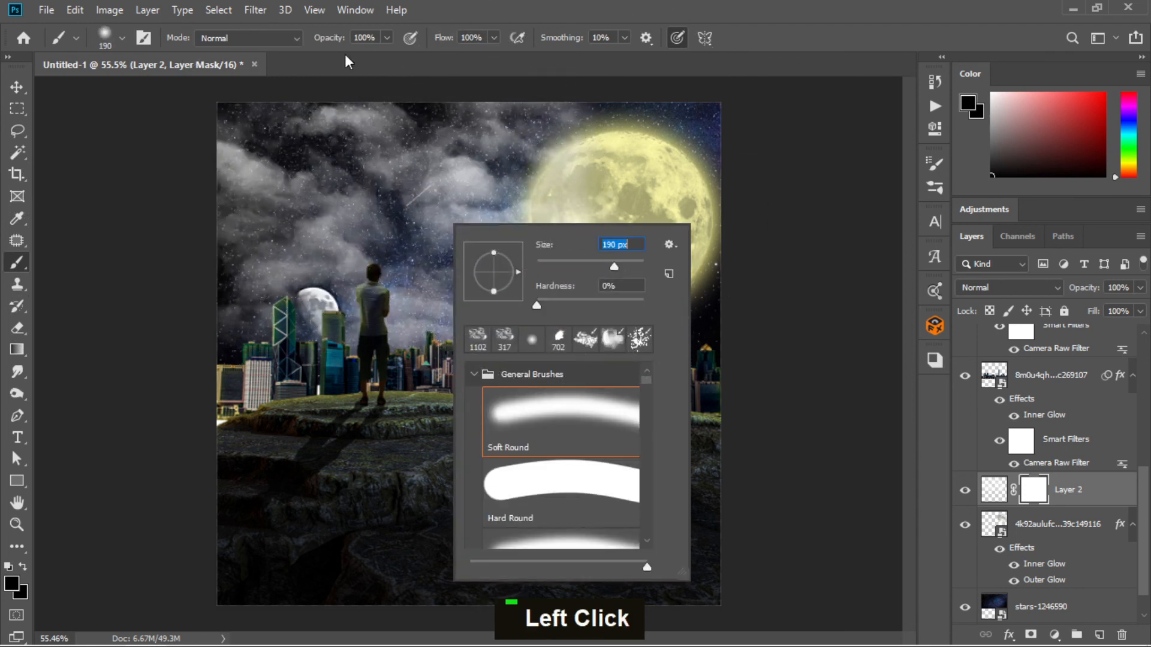
pyautogui.moveTo(327, 42); pyautogui.dragTo(269, 38)
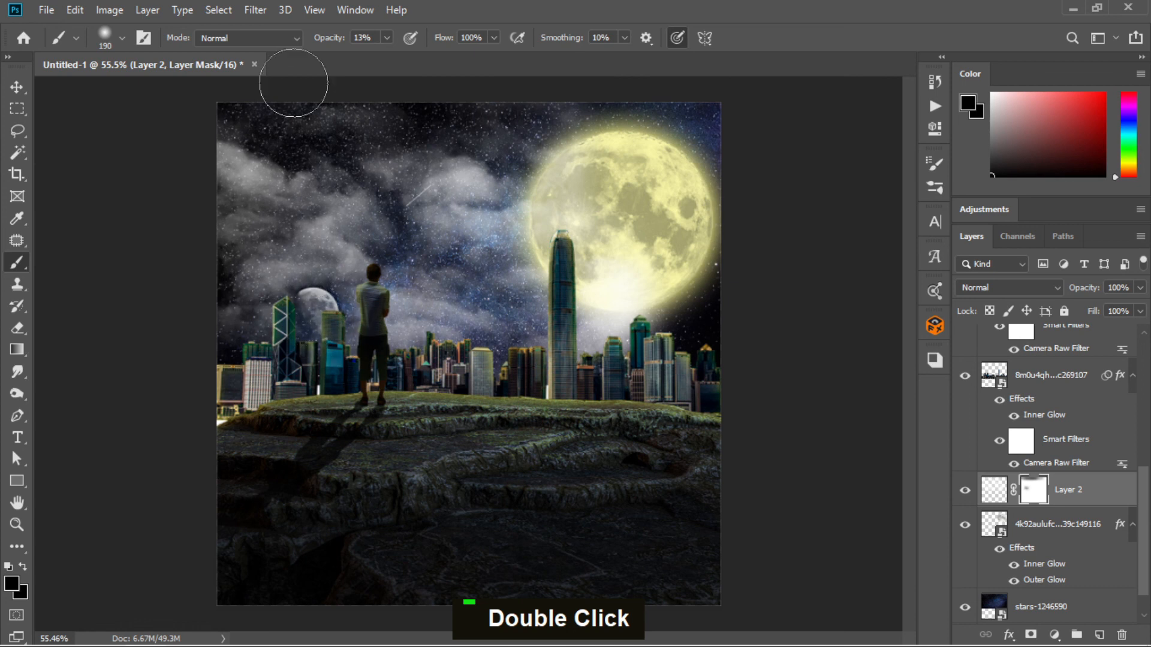
# Raise the brush opacity to 34% and mask out the small stamped moon and the cloud haze above the skyline.
pyautogui.moveTo(330, 39); pyautogui.dragTo(340, 42)
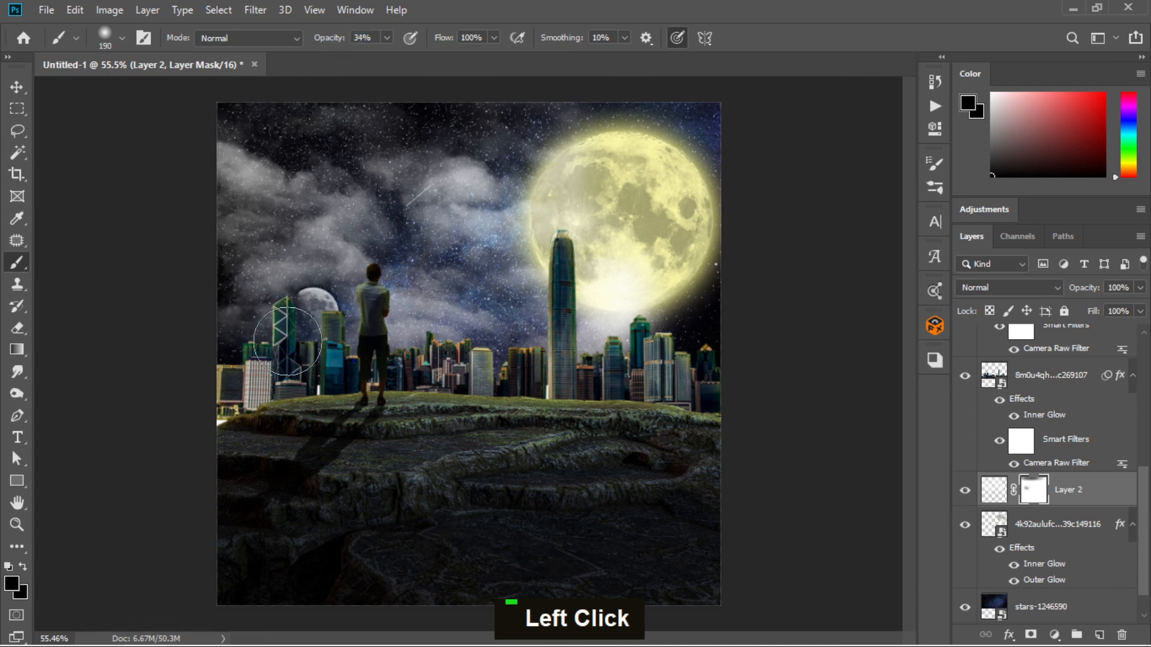
pyautogui.doubleClick(308, 324)
pyautogui.moveTo(309, 323)
pyautogui.mouseDown()
pyautogui.moveTo(317, 312)
pyautogui.moveTo(199, 327)
pyautogui.moveTo(413, 328)
pyautogui.mouseUp()
pyautogui.moveTo(335, 343); pyautogui.dragTo(653, 333)
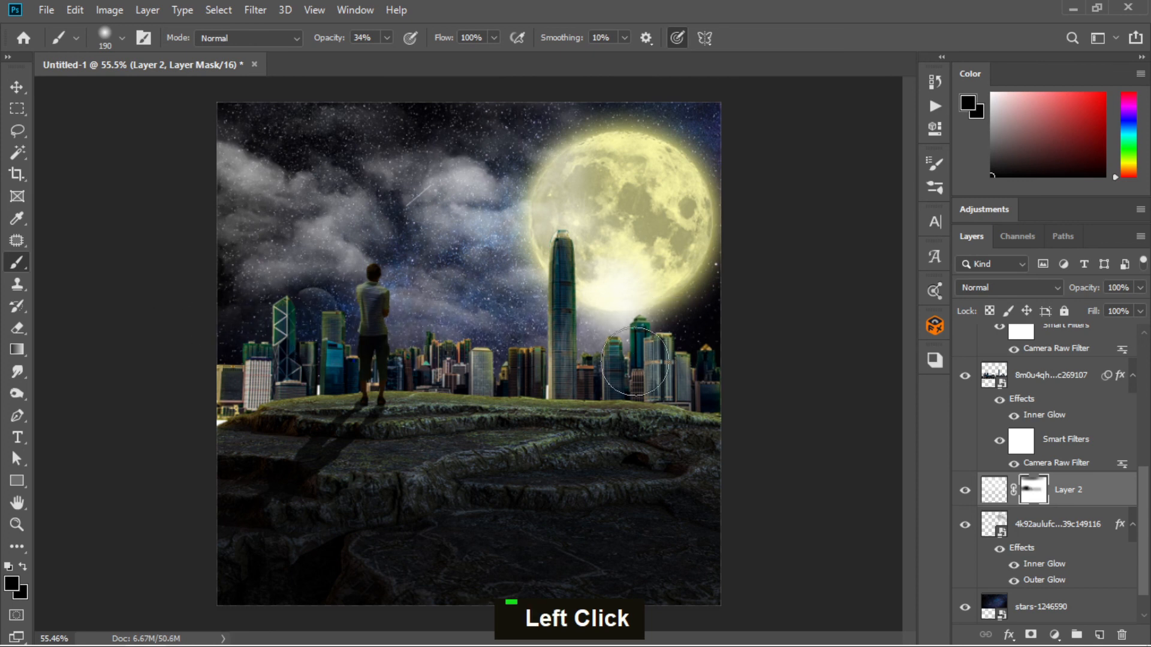
pyautogui.doubleClick(316, 321)
pyautogui.moveTo(269, 316); pyautogui.dragTo(715, 336)
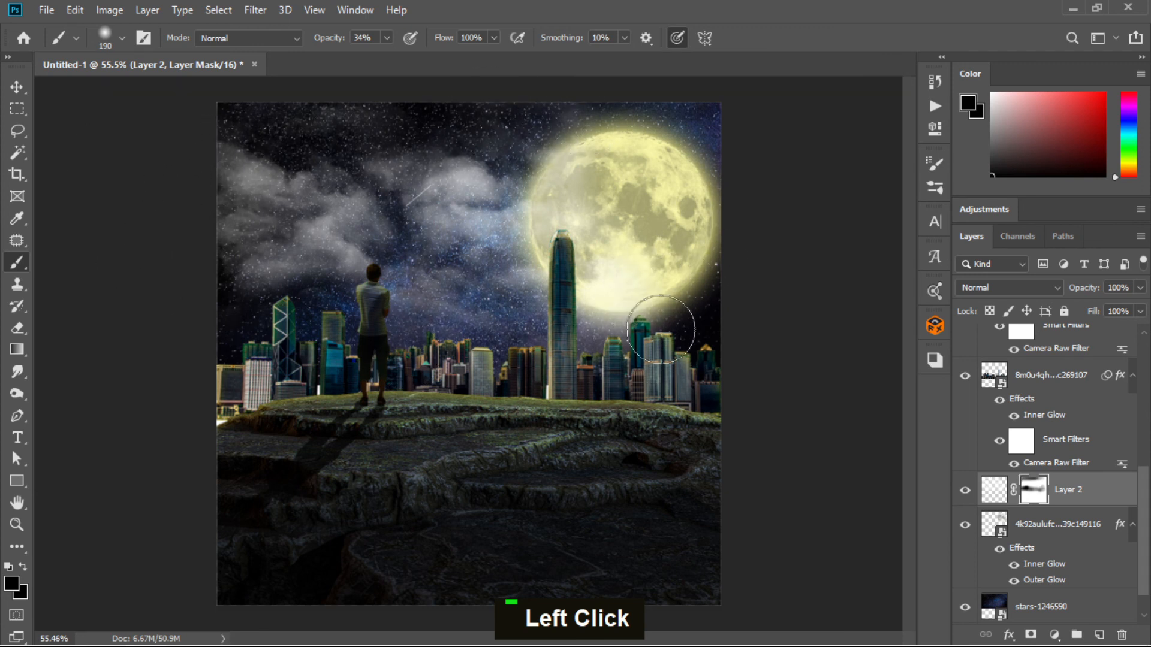
# Stretch the cloud layer's width to 106.53% towards the moon-side canvas edge, apply the transform and deselect the layer.
pyautogui.click(26, 91)
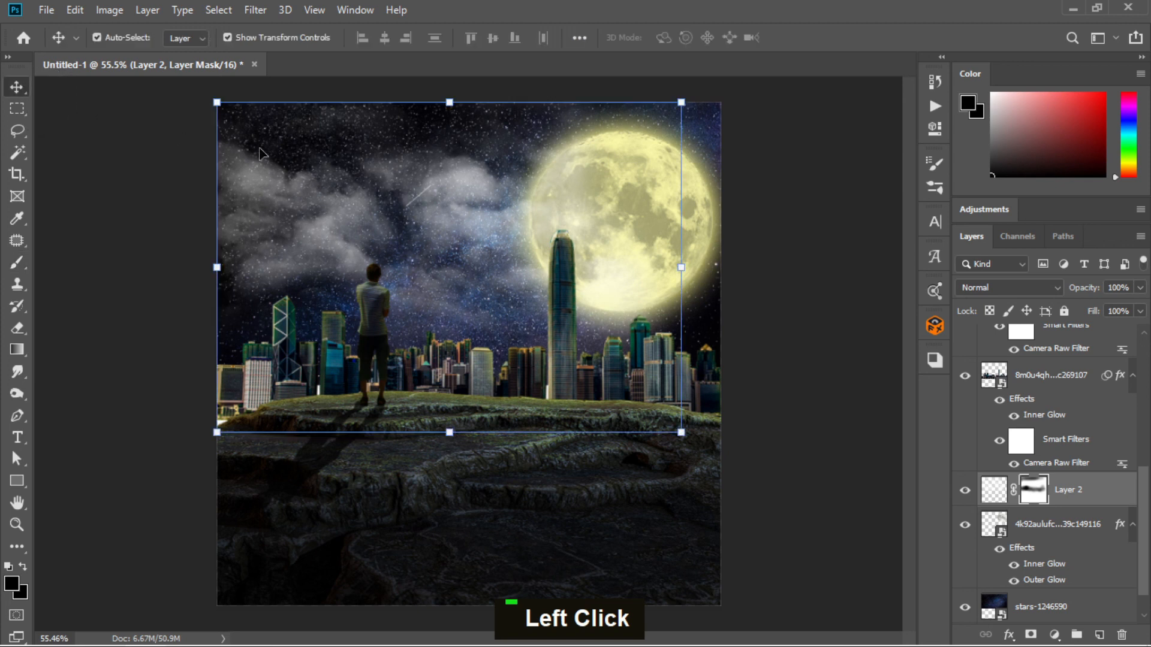
pyautogui.moveTo(469, 185)
pyautogui.mouseDown()
pyautogui.moveTo(490, 185)
pyautogui.moveTo(470, 186)
pyautogui.mouseUp()
pyautogui.moveTo(678, 267); pyautogui.dragTo(709, 267)
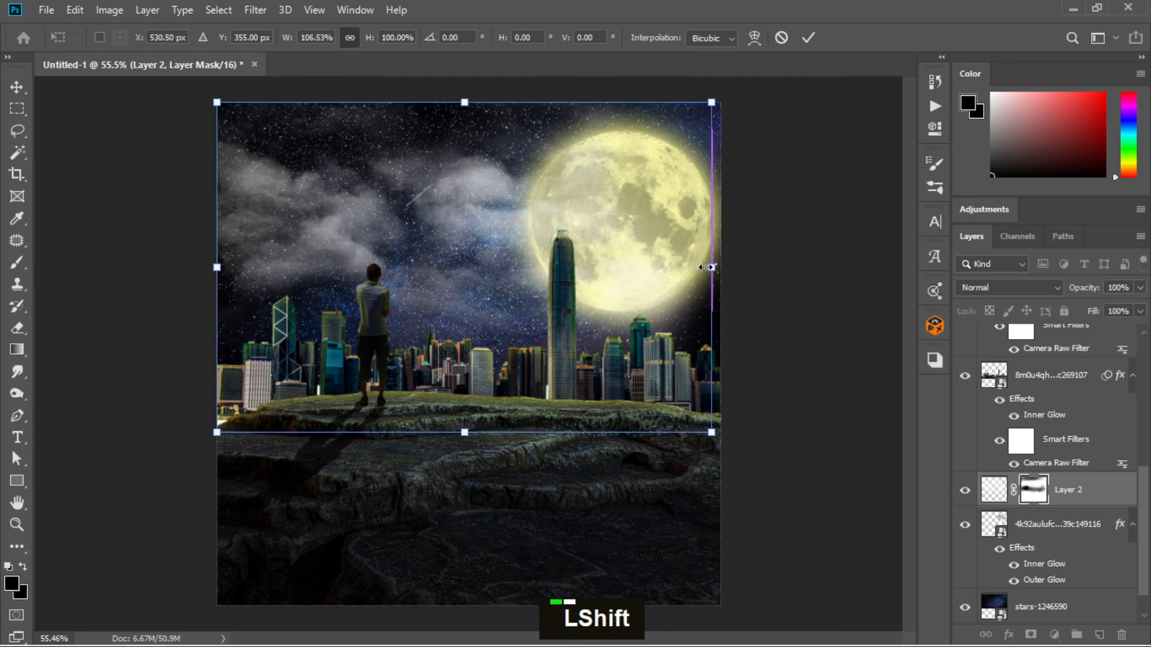
pyautogui.doubleClick(809, 147)
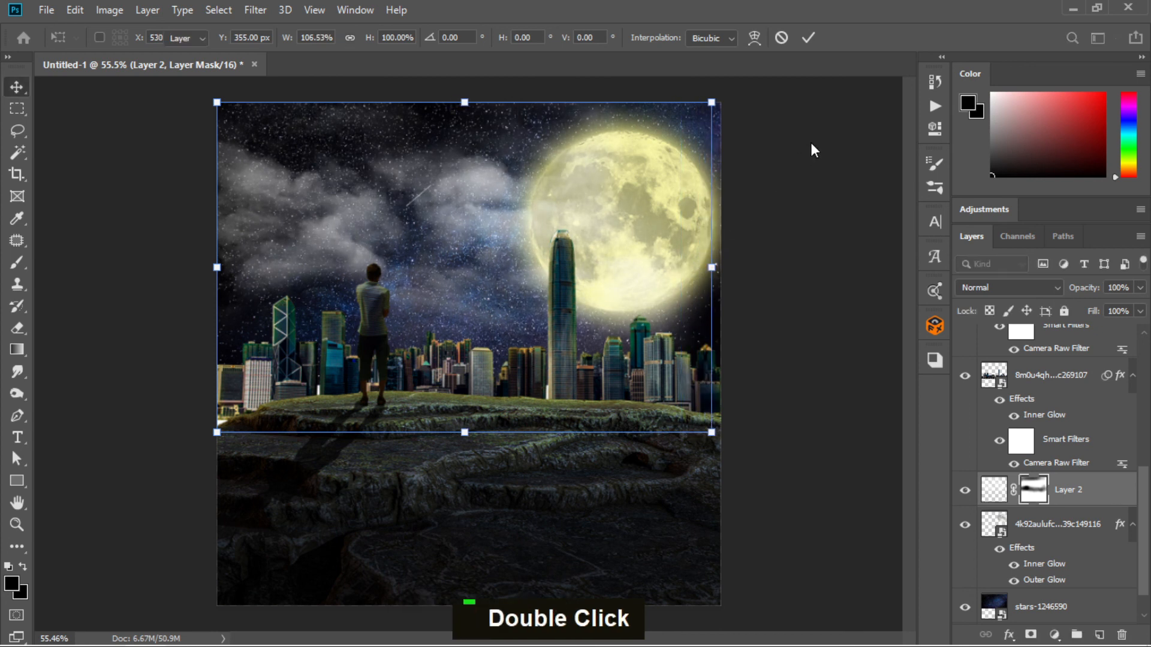
pyautogui.click(843, 181)
pyautogui.scroll(-3, 727, 264)
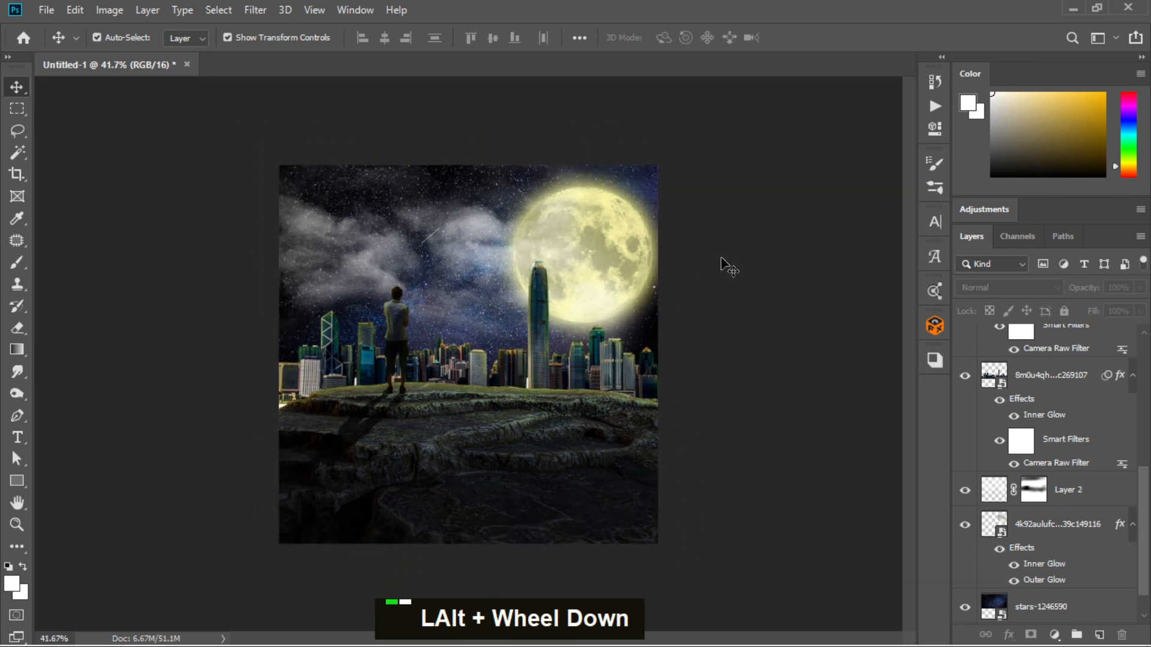
pyautogui.scroll(3, 721, 258)
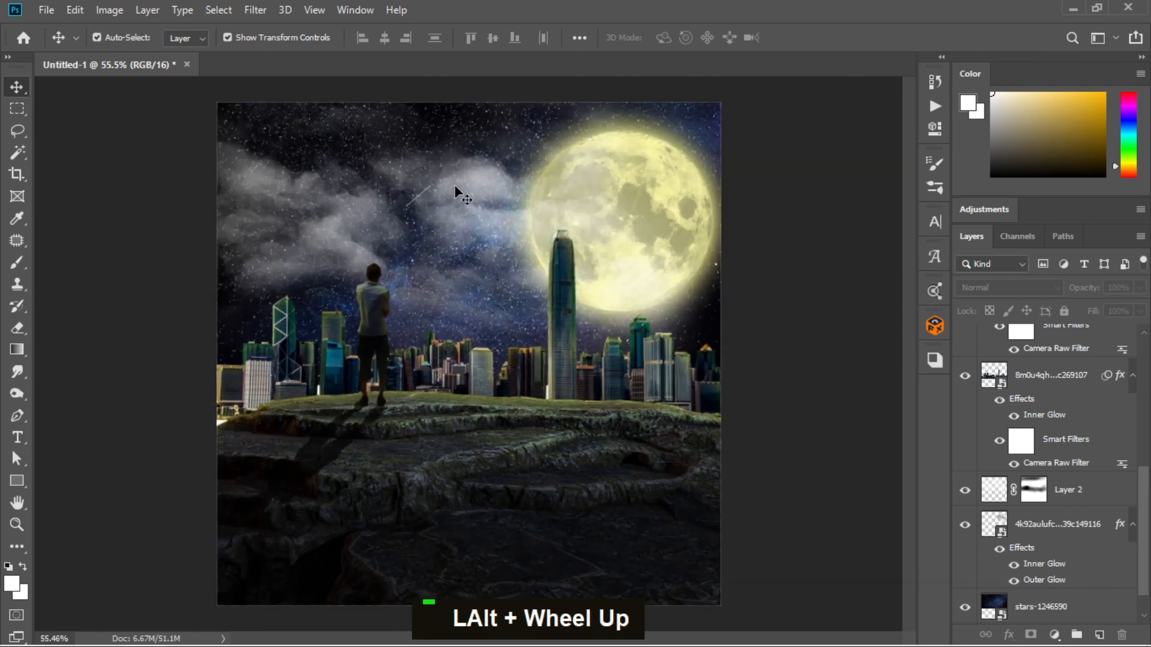